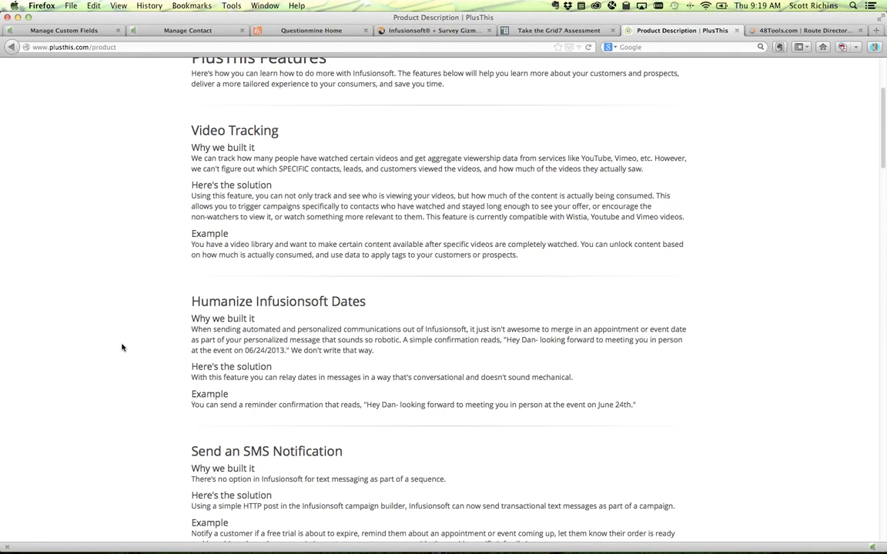
- Review the Customized Thank You Pages feature in PlusThis, then bring up the 48Tools Route Director page
scroll(123, 347, "down", 10)
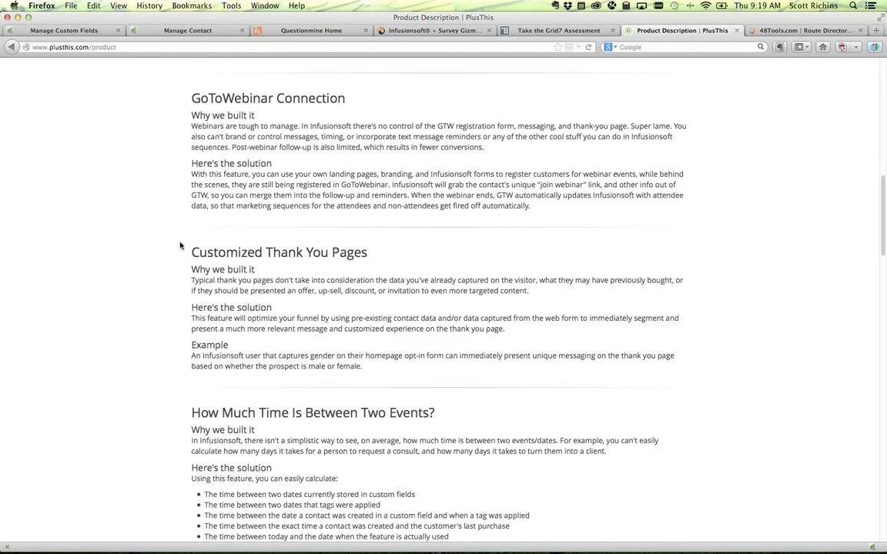
left_click_drag(190, 252, 375, 263)
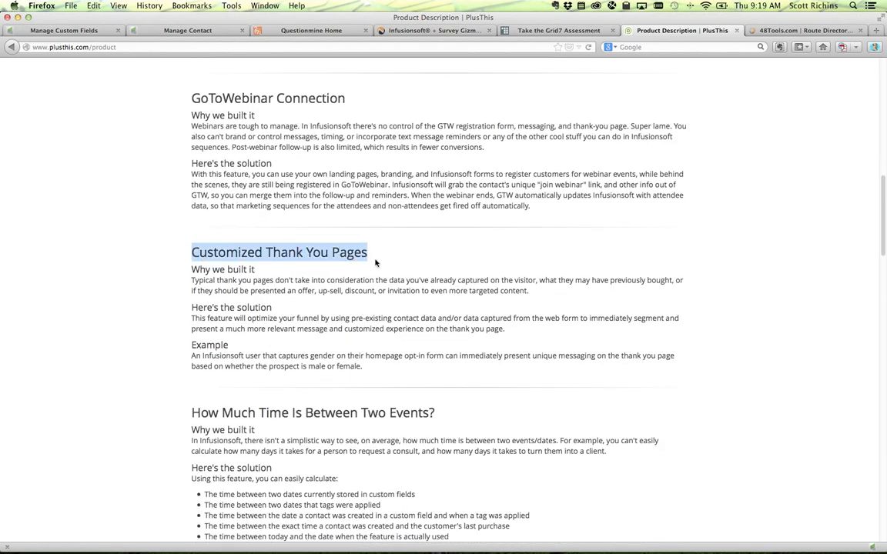
left_click(376, 263)
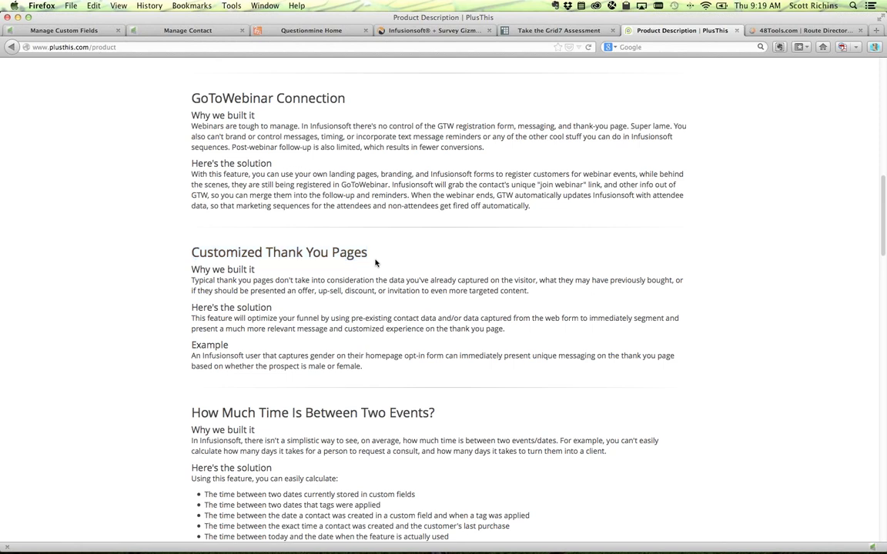
scroll(376, 263, "down", 1)
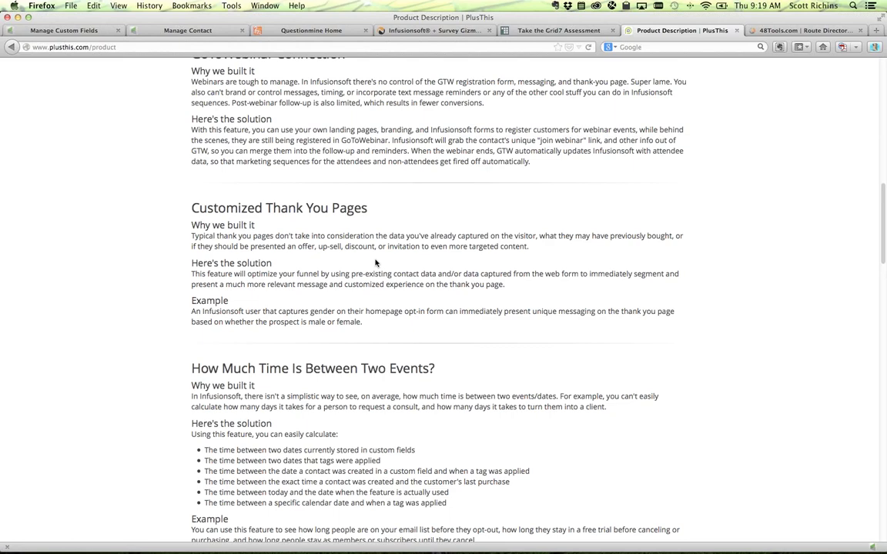
left_click(774, 31)
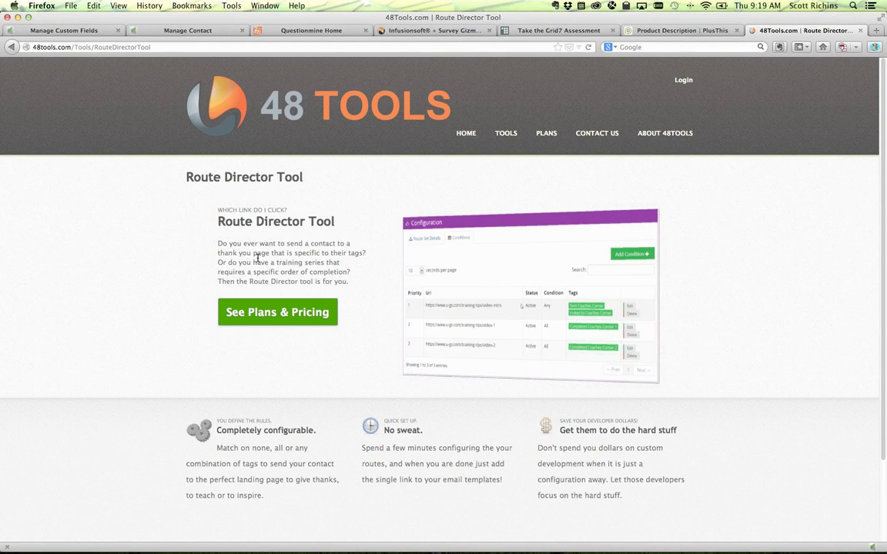
- Read Route Director's tag-specific thank-you page explanation, then return to the Infusionsoft tab
scroll(363, 269, "down", 1)
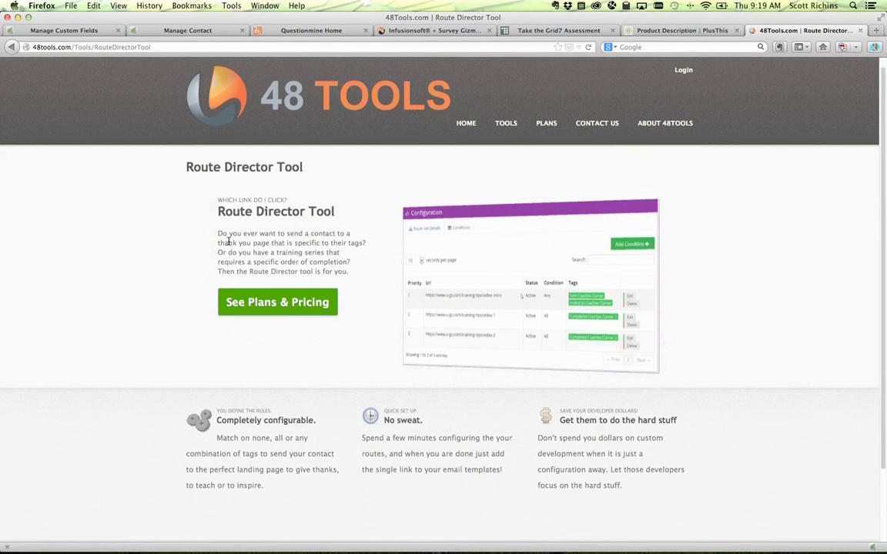
left_click_drag(218, 243, 359, 243)
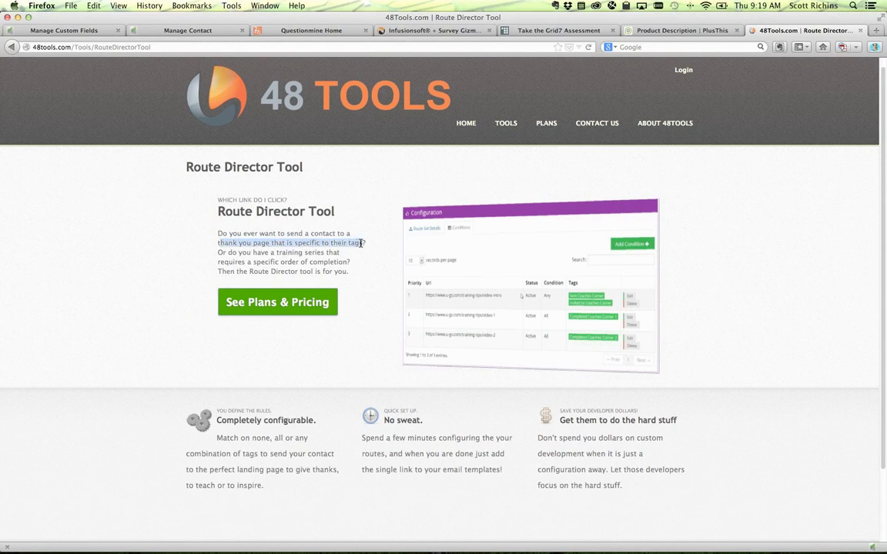
left_click(366, 244)
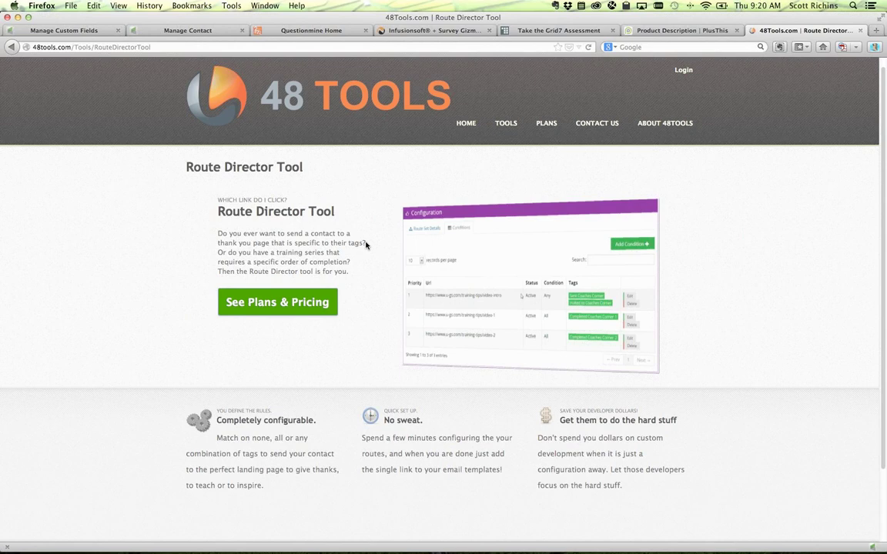
left_click(93, 31)
- Open the MM - Logic-driven Surveys campaign from Campaign Builder in Edit mode
left_click(154, 31)
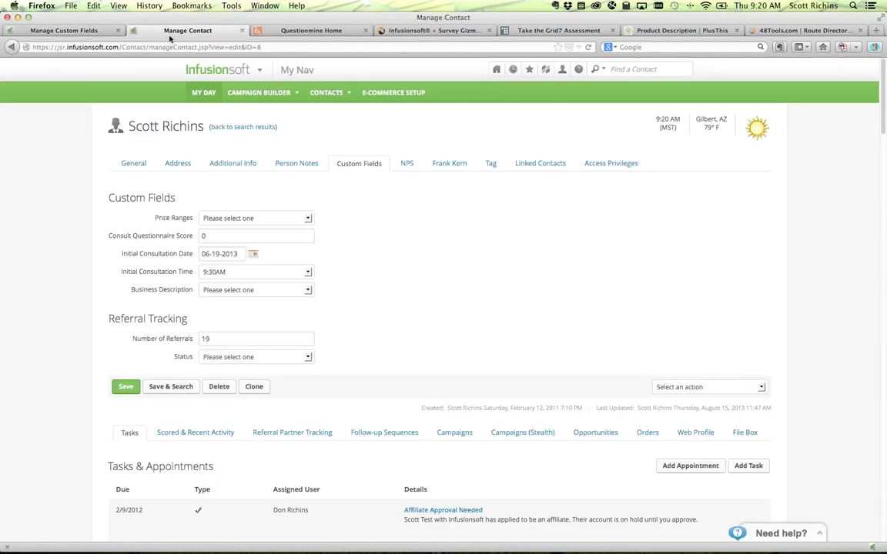
mouse_move(245, 66)
left_click(339, 115)
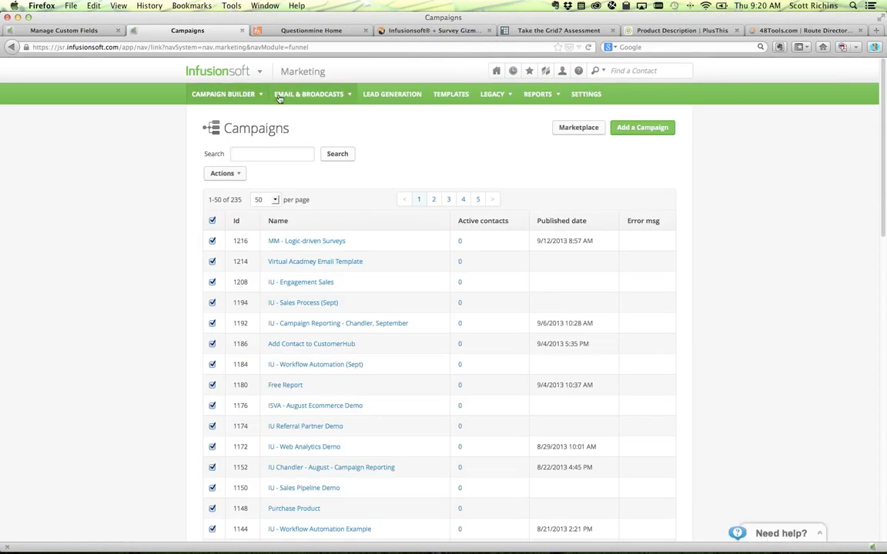
mouse_move(231, 72)
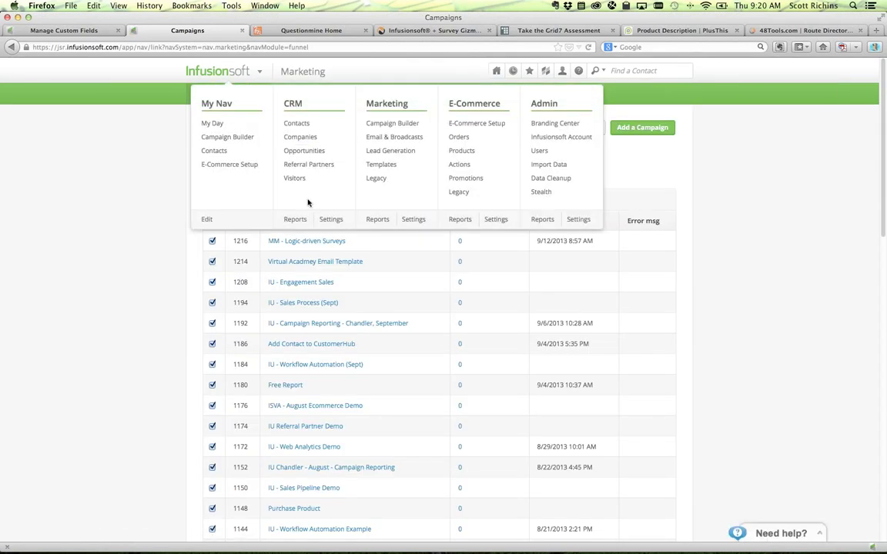
left_click(328, 244)
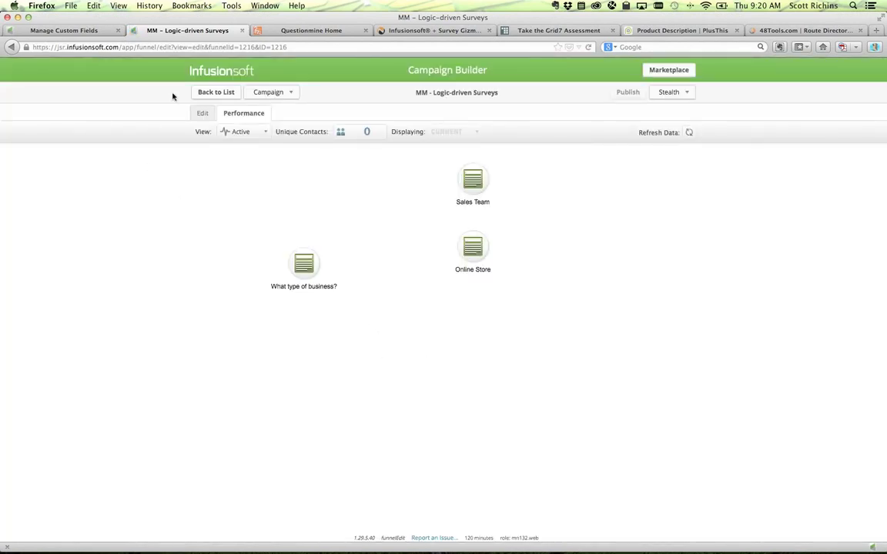
left_click(203, 113)
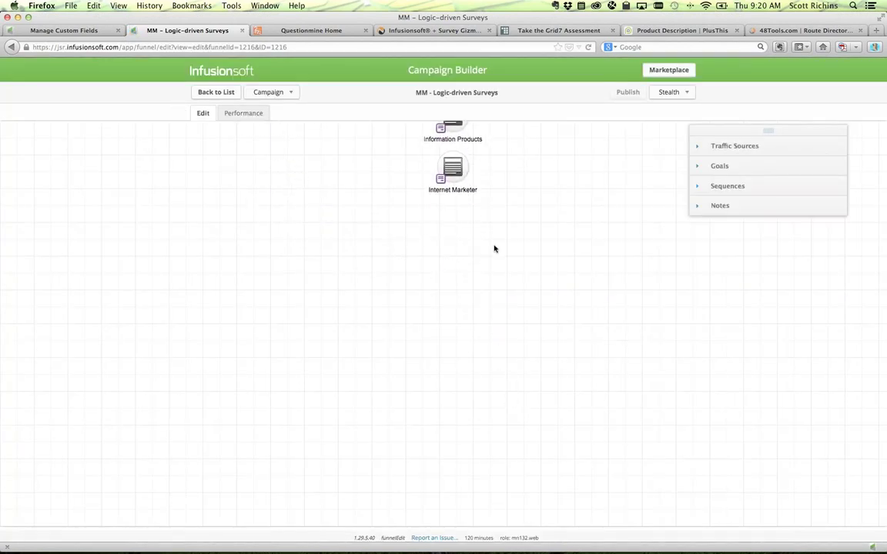
- Place a goal from the Goals list and align the What type of business? and Online Store nodes
left_click(710, 167)
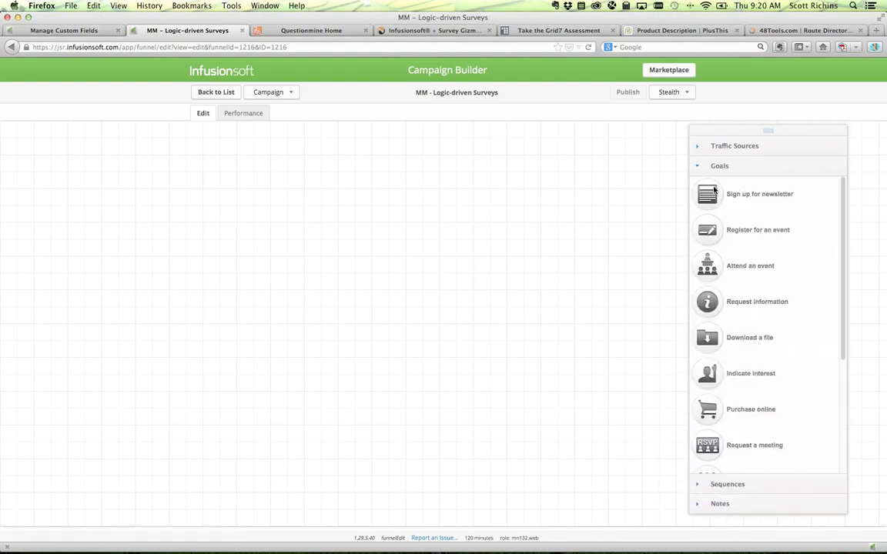
left_click_drag(707, 194, 223, 290)
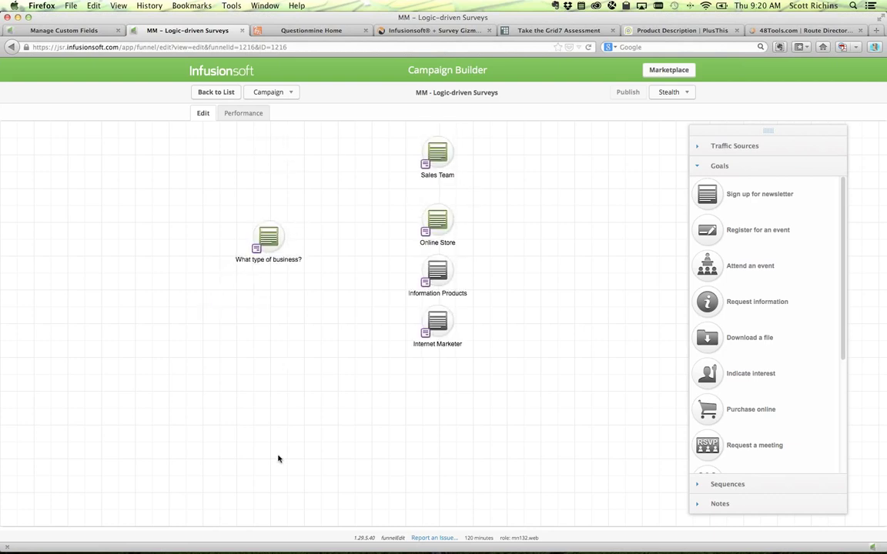
left_click_drag(223, 286, 205, 286)
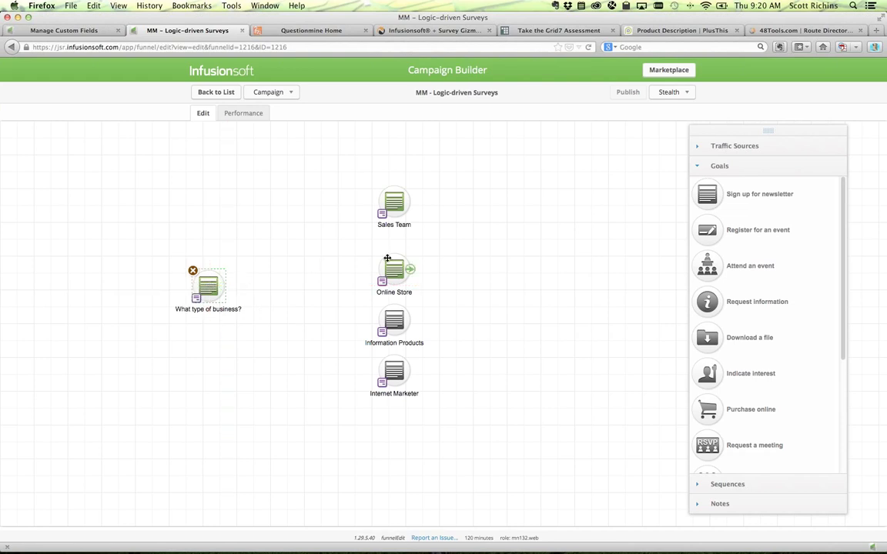
left_click_drag(389, 264, 389, 248)
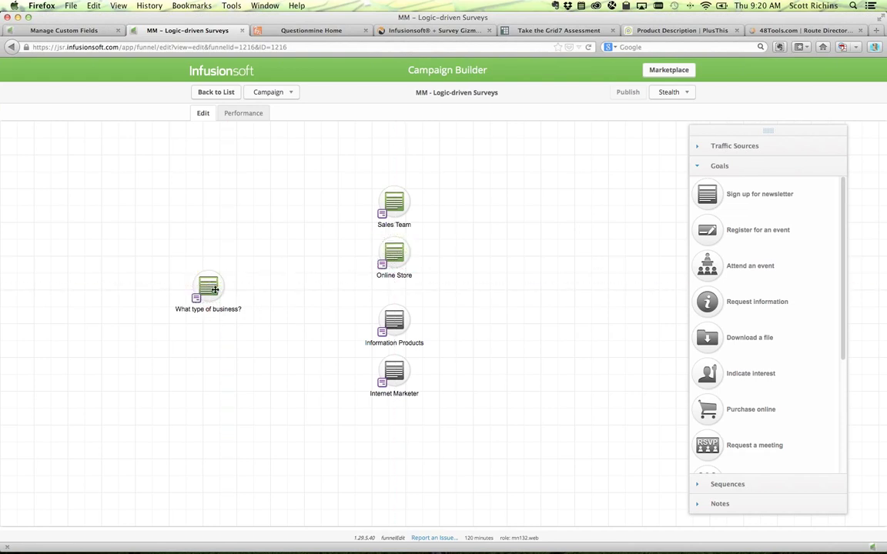
mouse_move(209, 288)
- Open the What type of business? web form and add a Radio field below Business Description
double_click(206, 282)
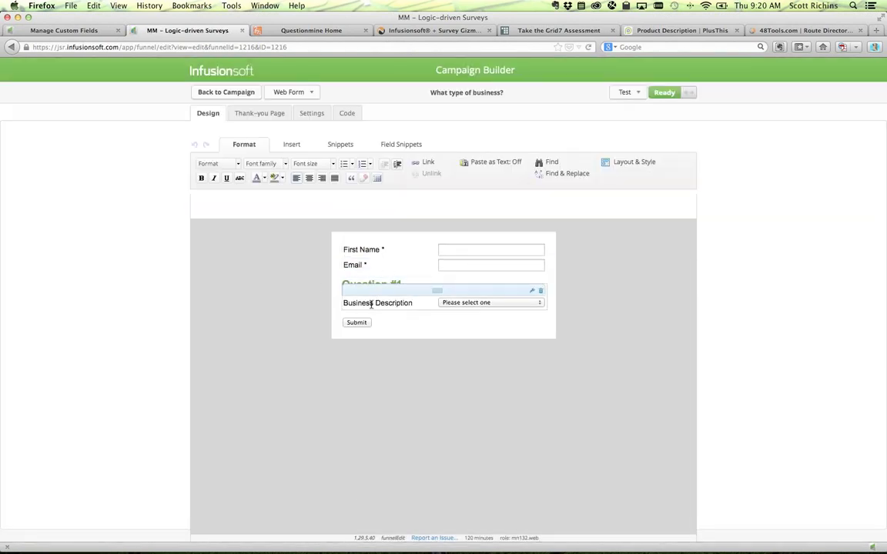
double_click(401, 303)
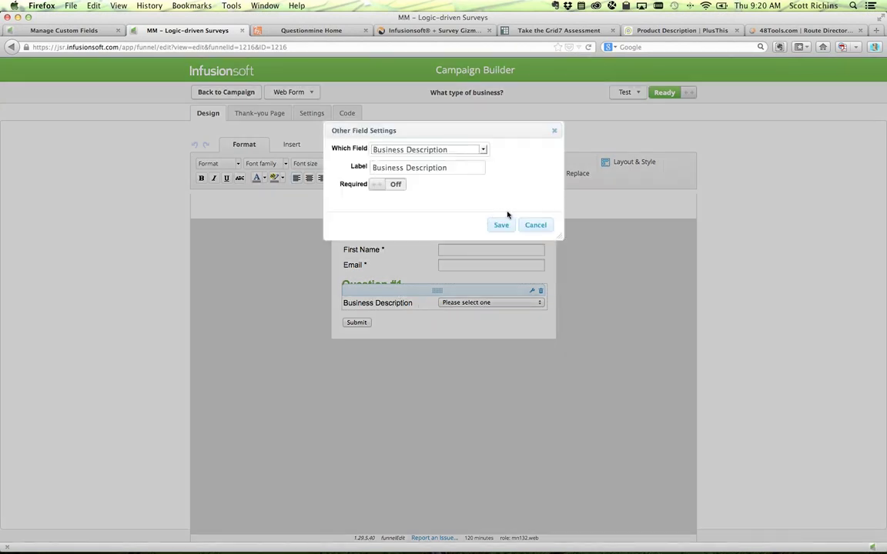
left_click(502, 224)
double_click(534, 305)
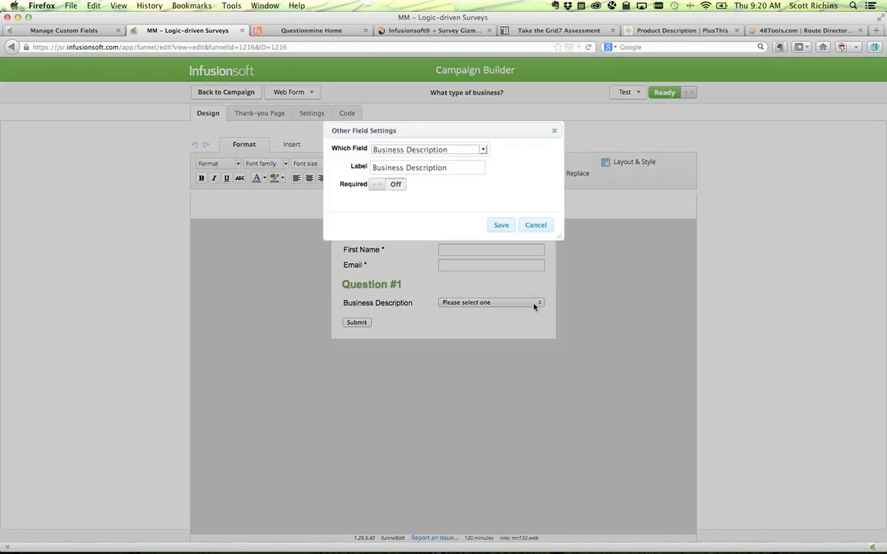
left_click(535, 227)
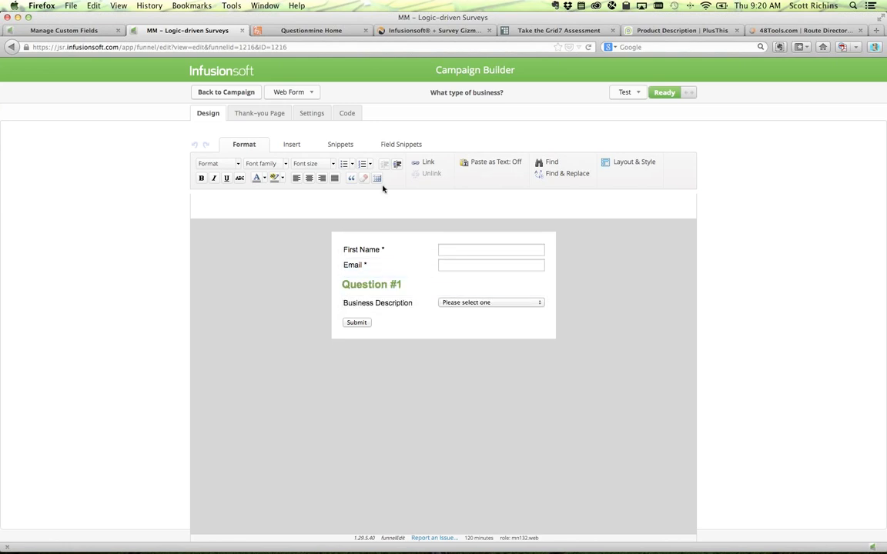
left_click(399, 146)
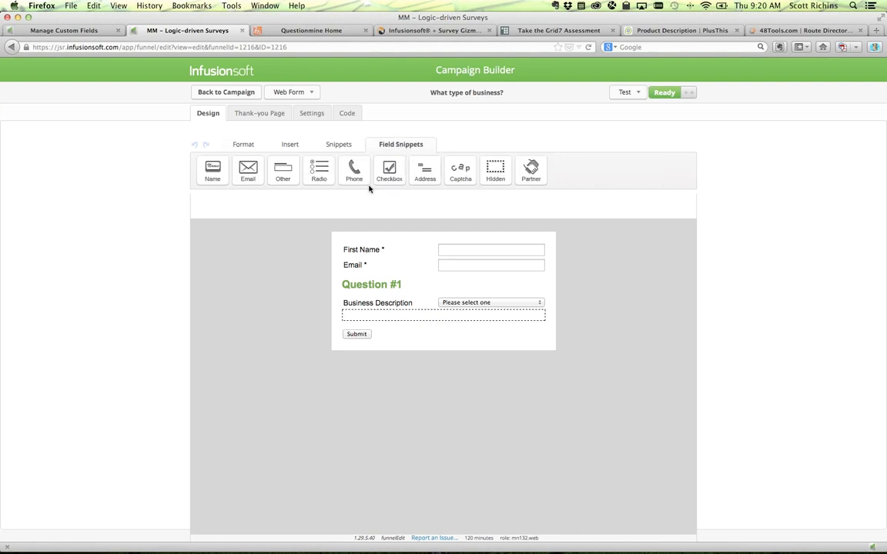
left_click_drag(315, 166, 422, 321)
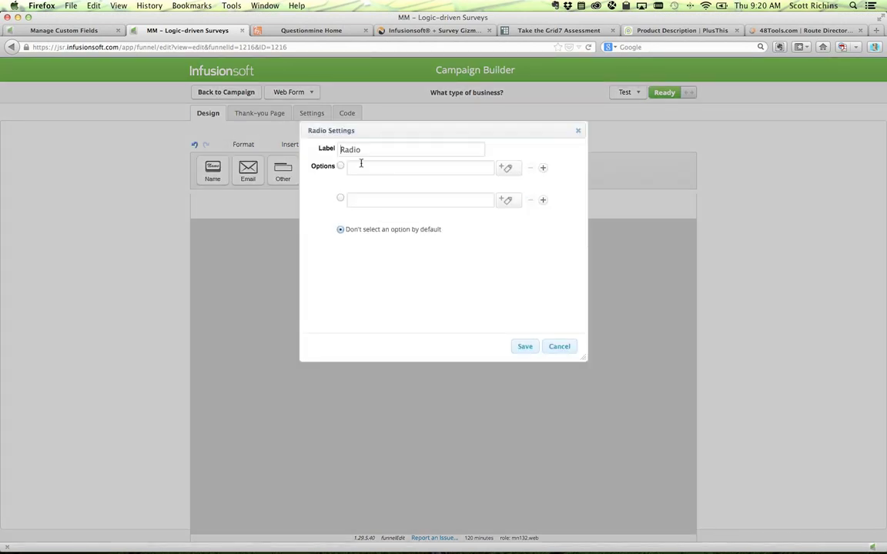
- Label the radio 'What best describes your business?' with sales team and online store answers
left_click_drag(366, 150, 317, 149)
type("W")
type("hat type of")
key("BackSpace")
key("BackSpace")
key("BackSpace")
key("BackSpace")
key("BackSpace")
key("BackSpace")
key("BackSpace")
type("beset describes your business?")
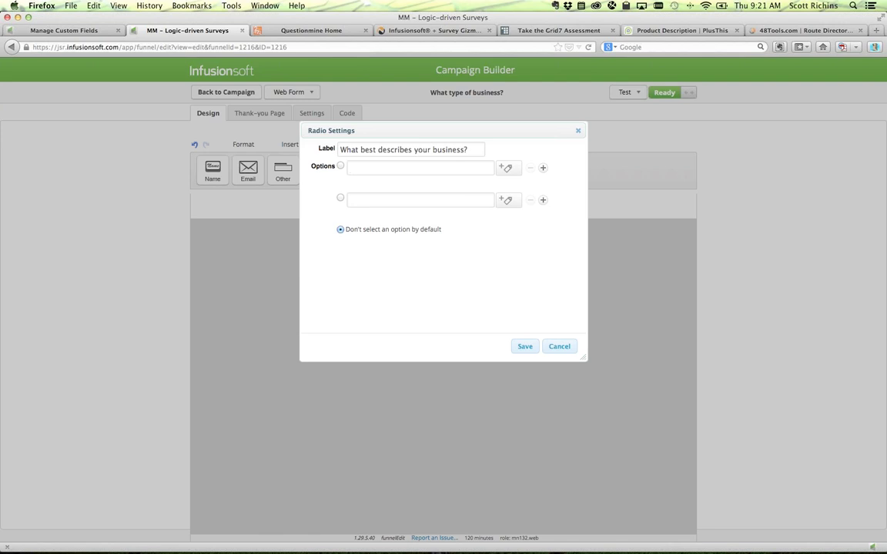
type("I sell through a sales team")
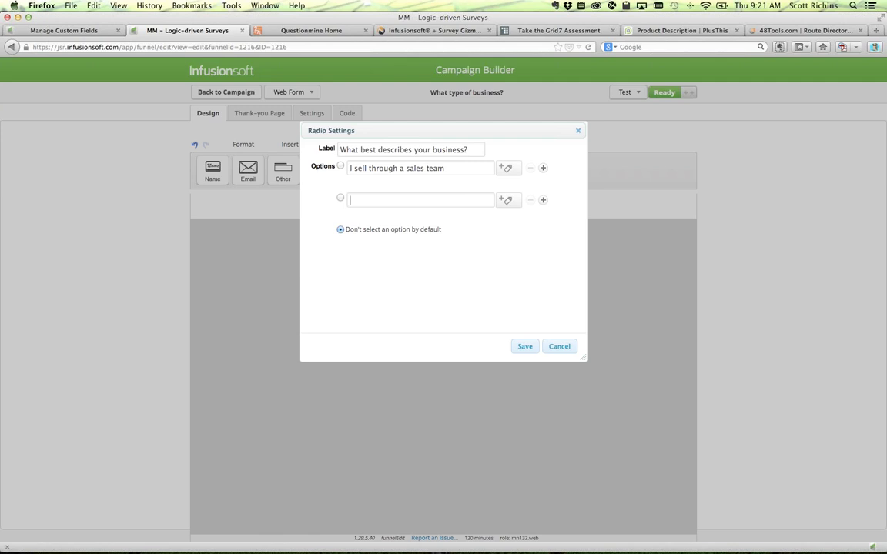
type("I sell through an online store")
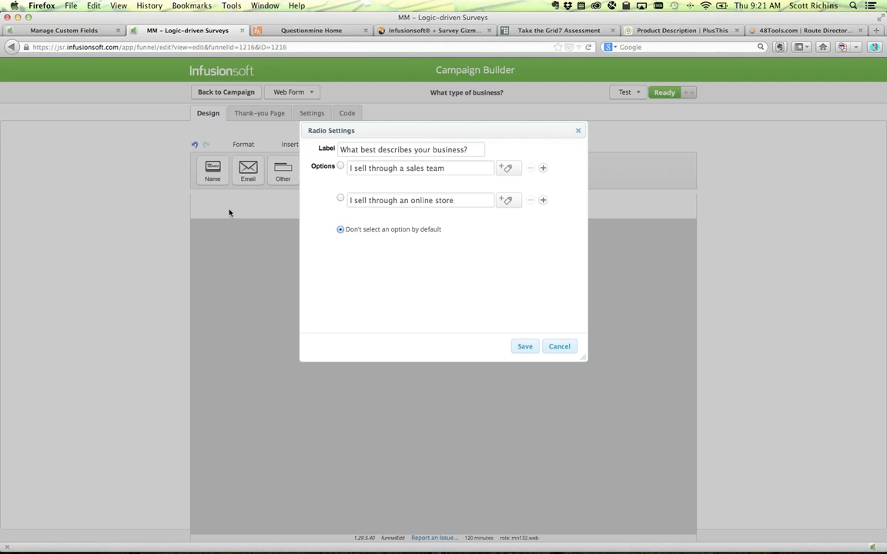
- Tag the sales team answer 'Sales Team' and the online store answer 'Online Store', then save
left_click(504, 170)
left_click(494, 198)
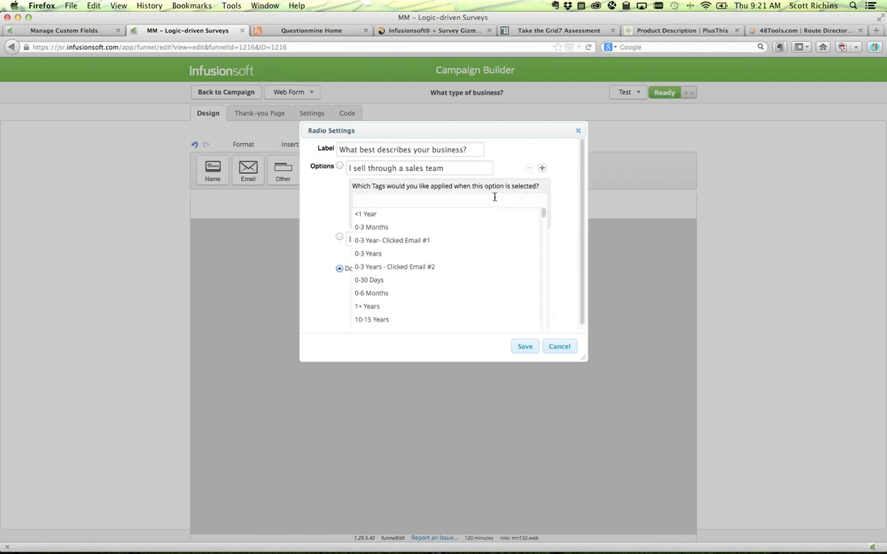
type("Sales Team")
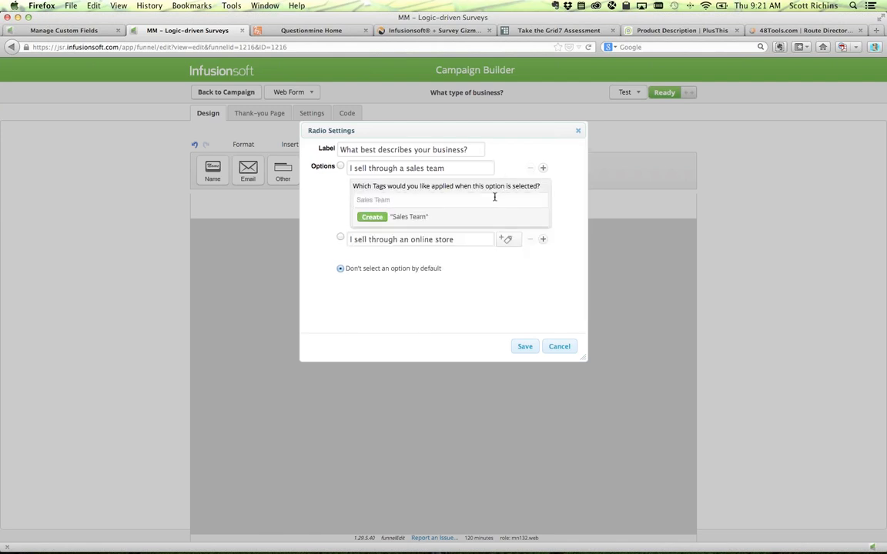
key("Return")
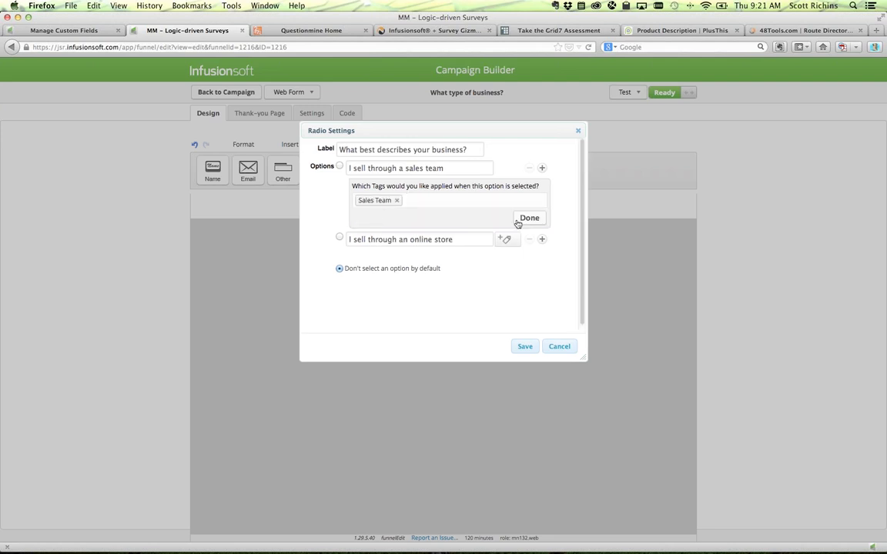
left_click(528, 219)
left_click(506, 200)
left_click(454, 231)
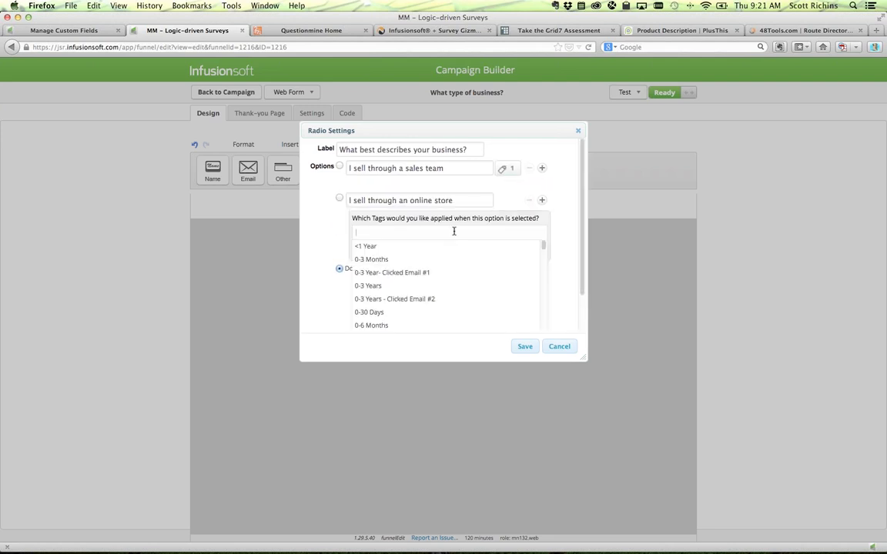
type("Online Store")
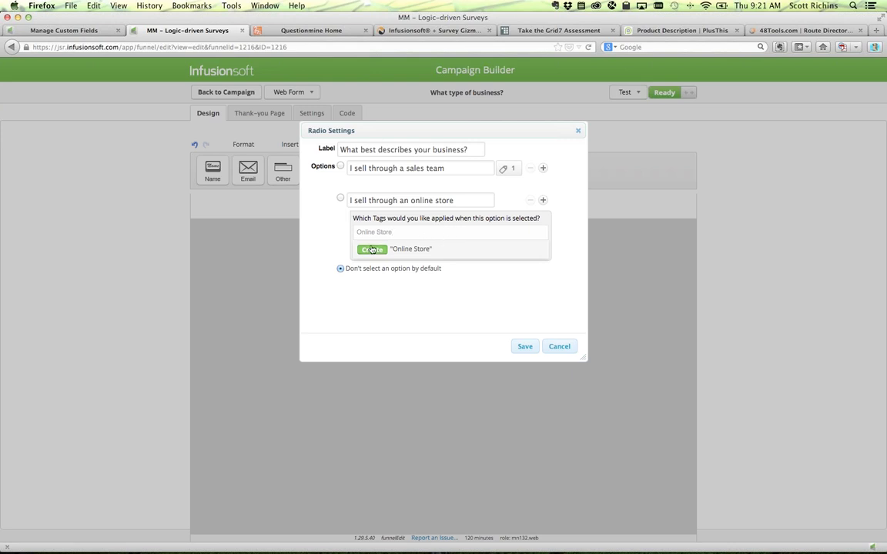
key("Return")
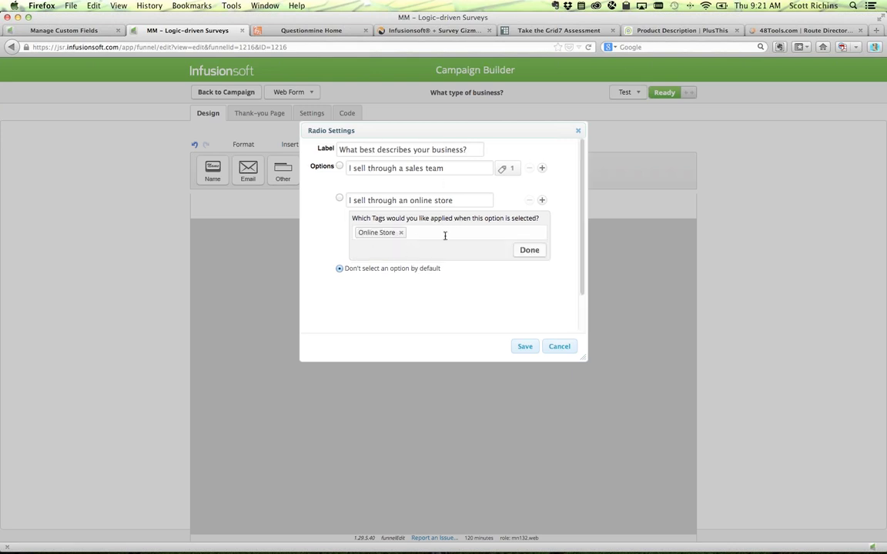
left_click(528, 250)
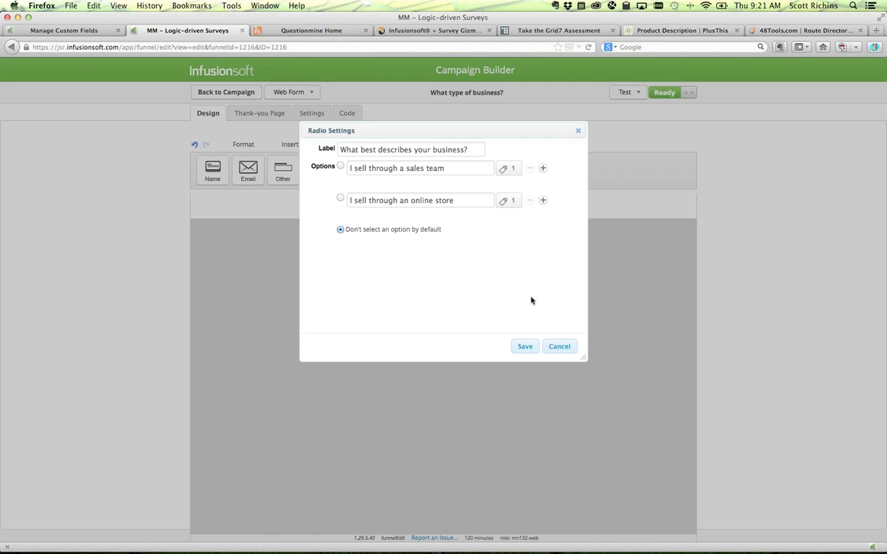
left_click(524, 347)
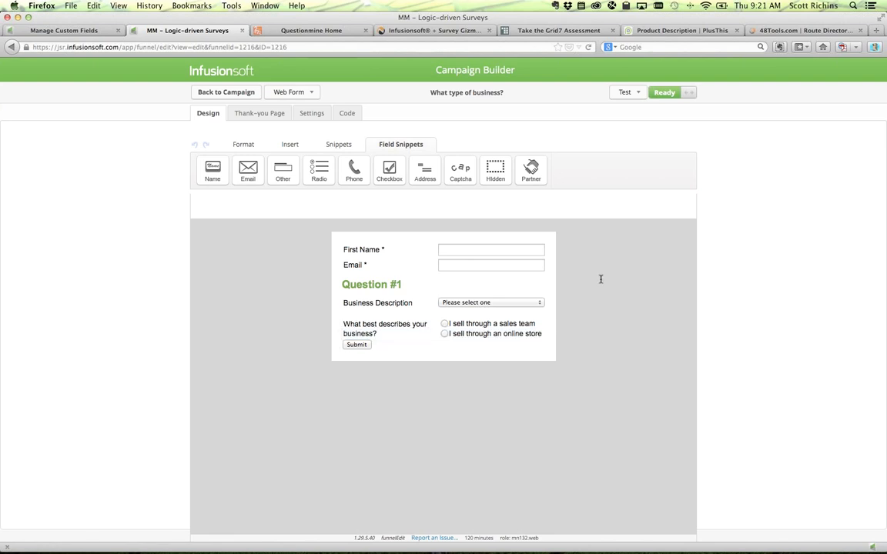
- Sign in to PlusThis and choose Customized Thank You Pages from the Feature Library
left_click(663, 30)
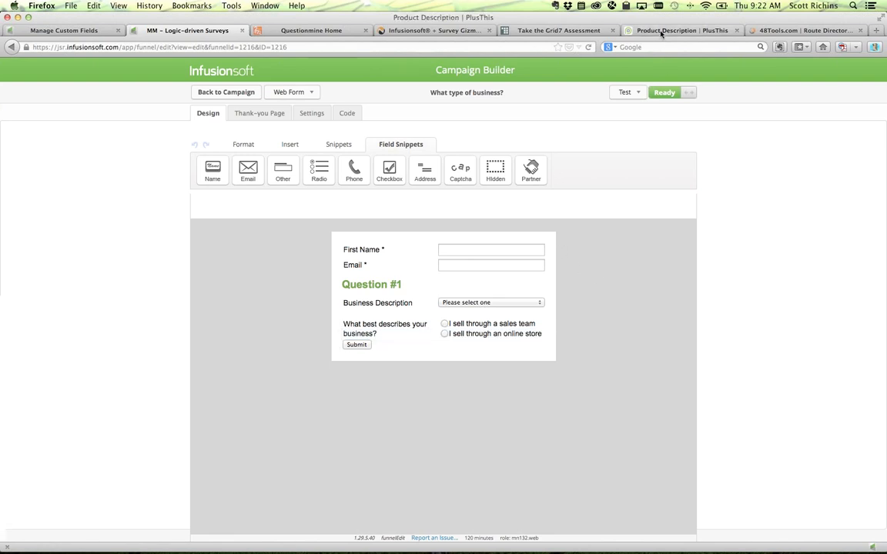
scroll(630, 150, "up", 10)
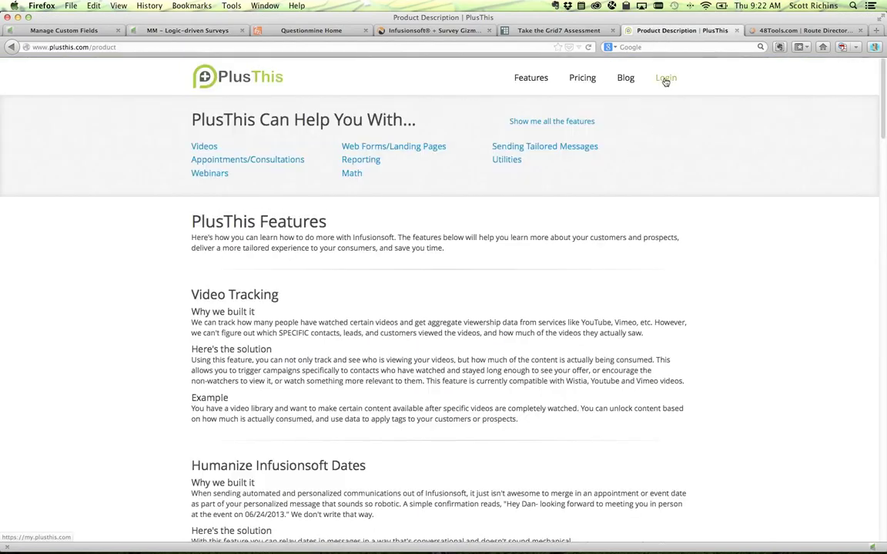
left_click(663, 78)
left_click(322, 267)
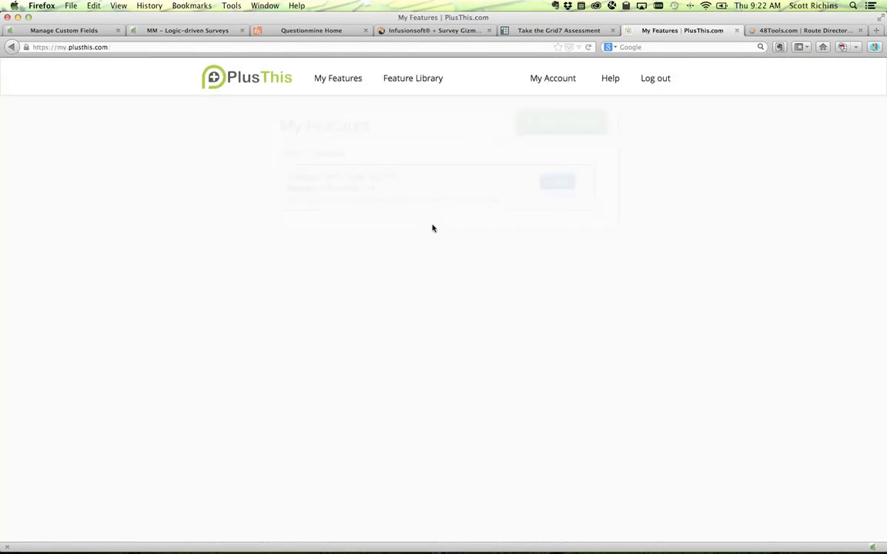
left_click(536, 123)
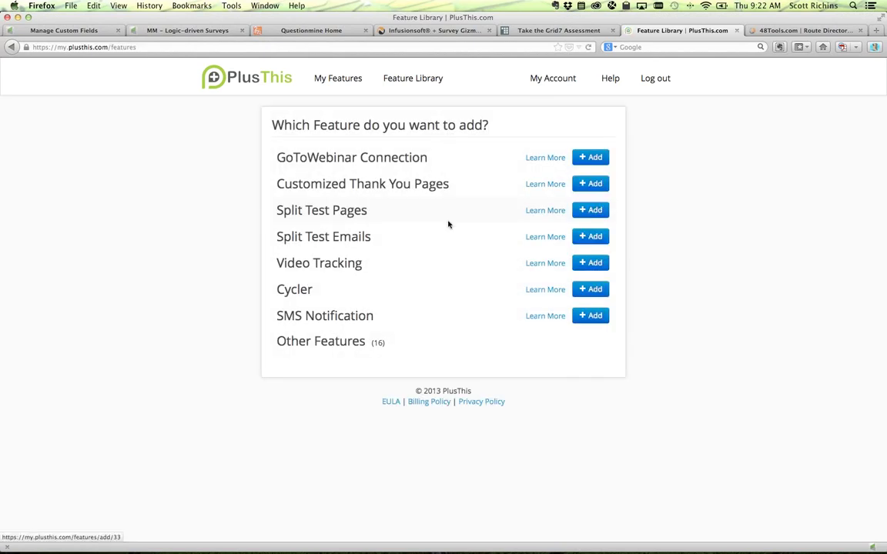
left_click(590, 184)
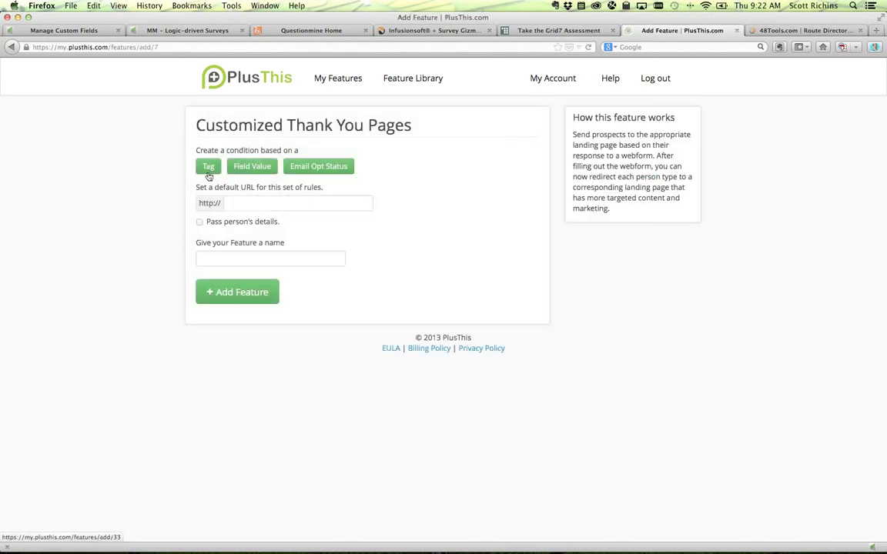
- Add a Tag condition for Sales Team to the thank-you page rule, leaving its destination pending
left_click_drag(213, 150, 282, 150)
left_click(209, 165)
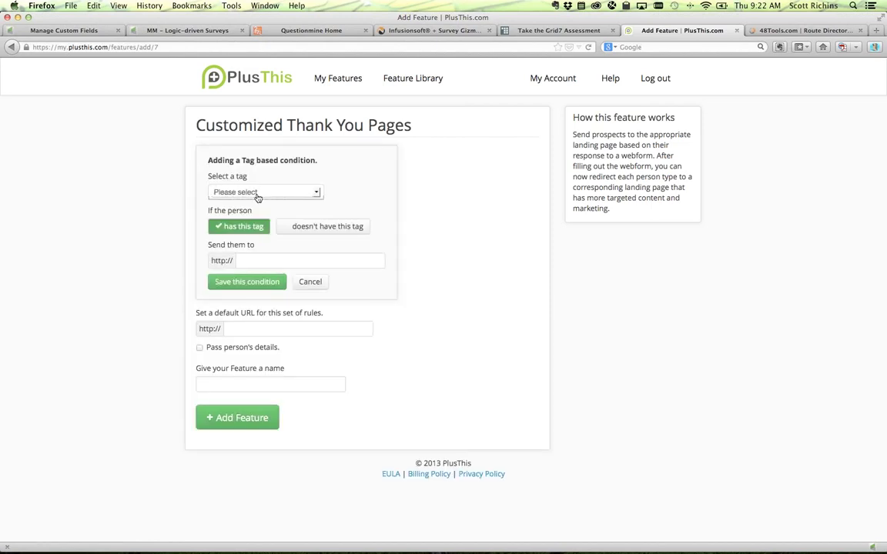
left_click(258, 196)
scroll(264, 285, "down", 2)
key("Escape")
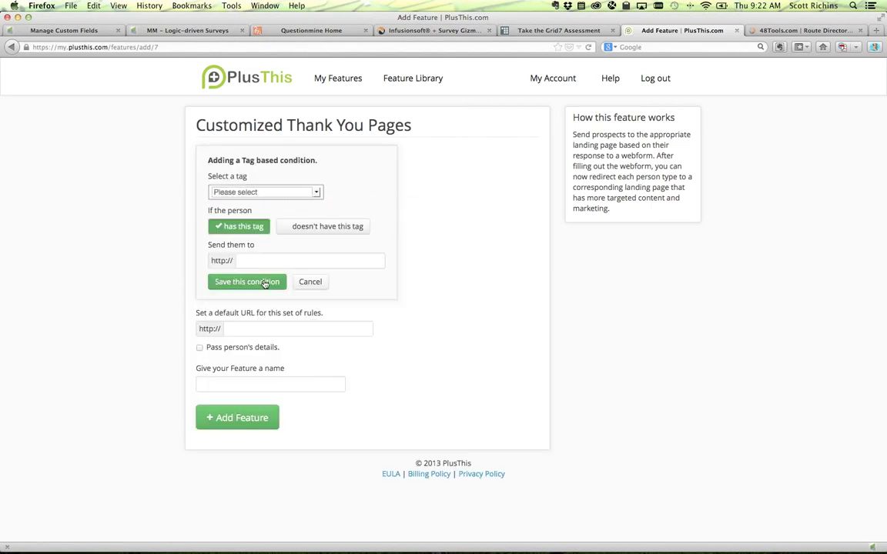
left_click(276, 196)
key("s")
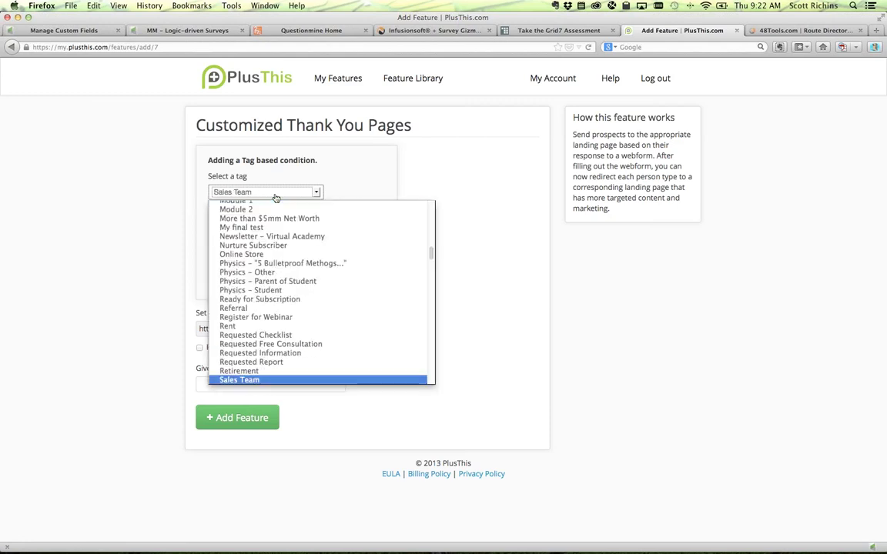
left_click(254, 377)
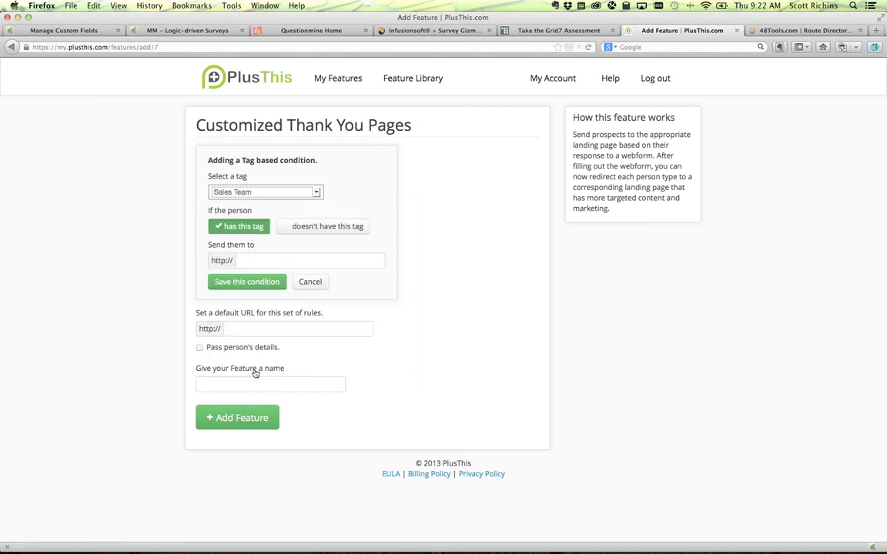
left_click(253, 261)
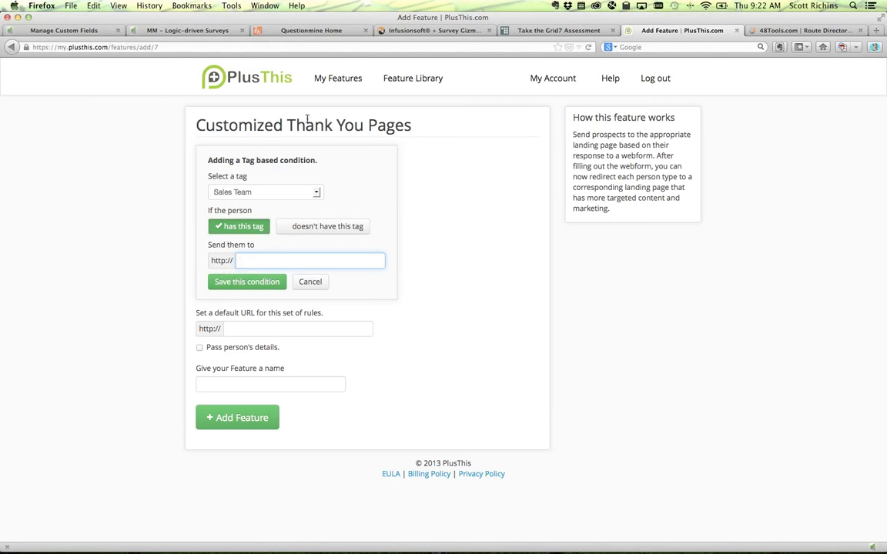
left_click(145, 32)
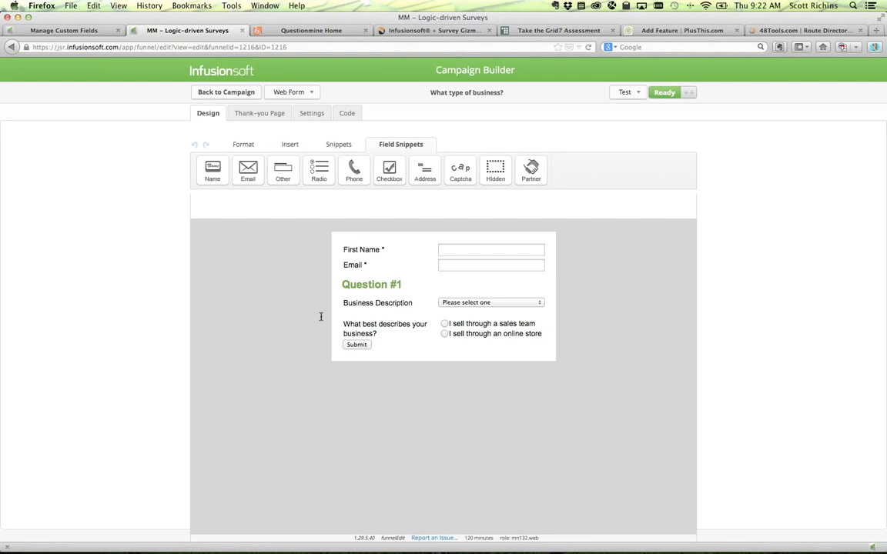
- Open the Sales Team web form from the campaign canvas and view its Code options
left_click(221, 95)
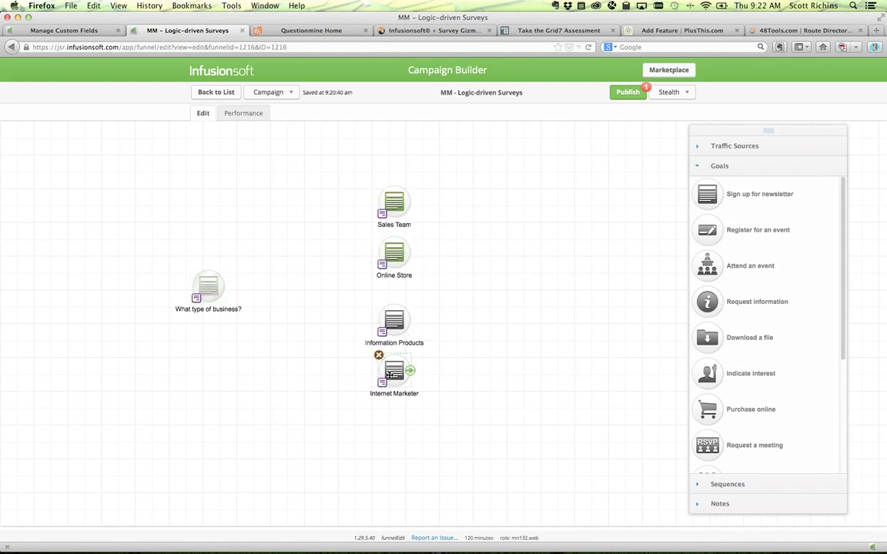
double_click(395, 199)
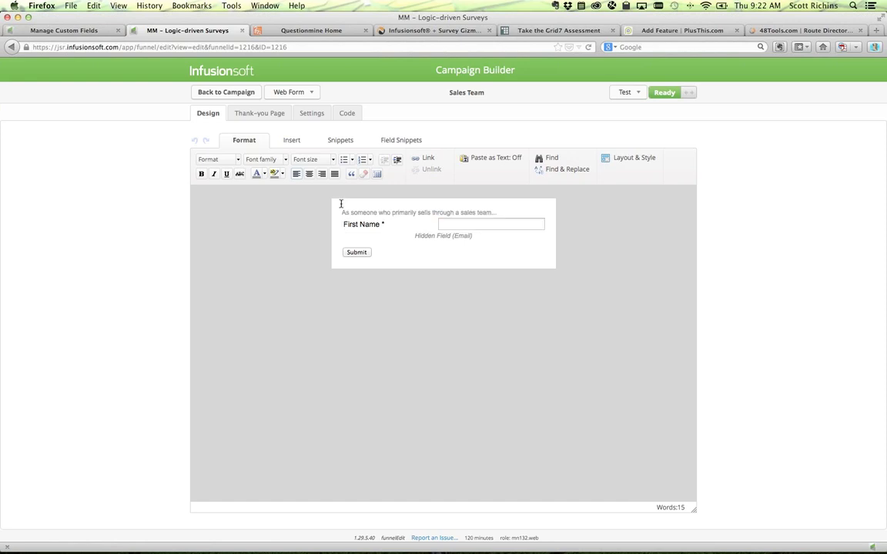
left_click_drag(353, 213, 502, 212)
left_click(502, 212)
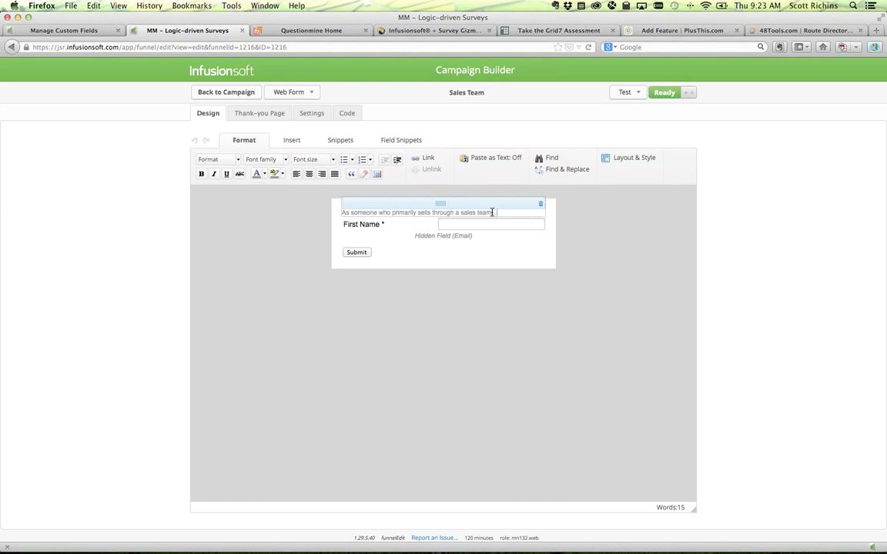
left_click(348, 113)
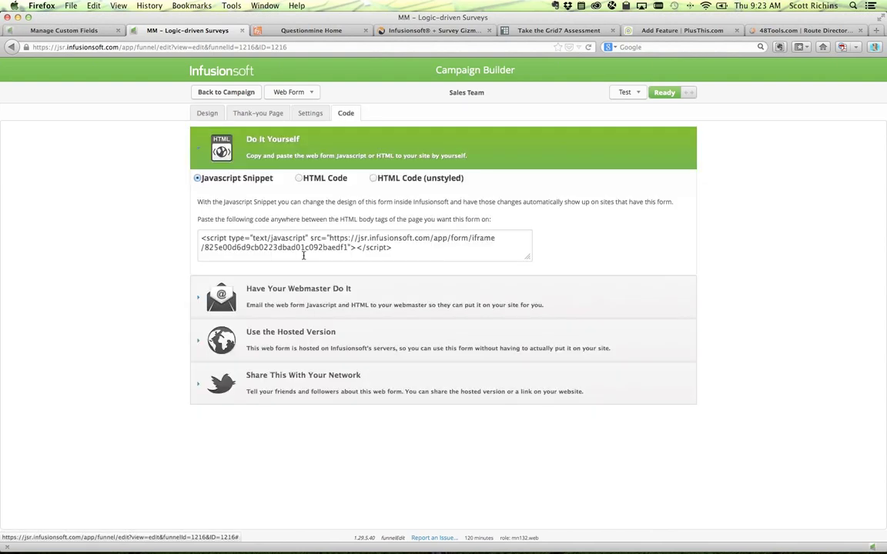
- Copy the hosted Sales Team web form URL from its preview tab
left_click(284, 339)
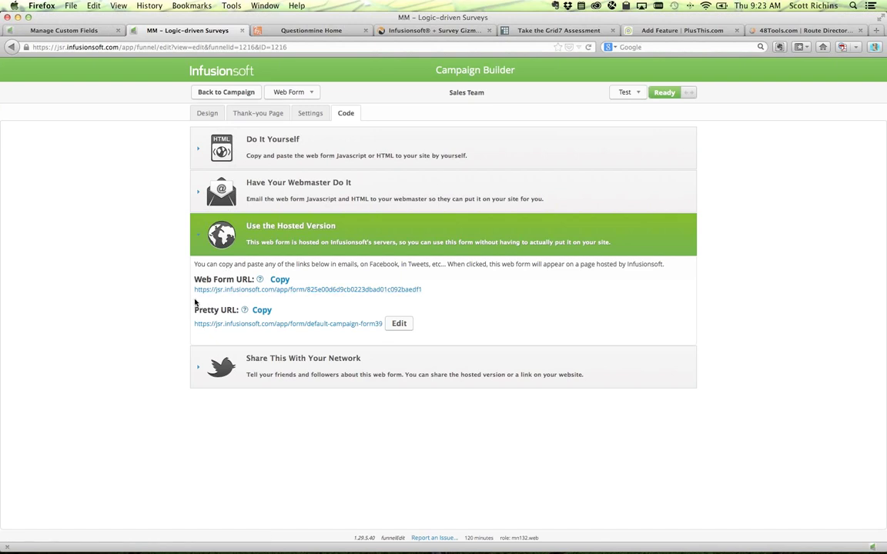
left_click(279, 290)
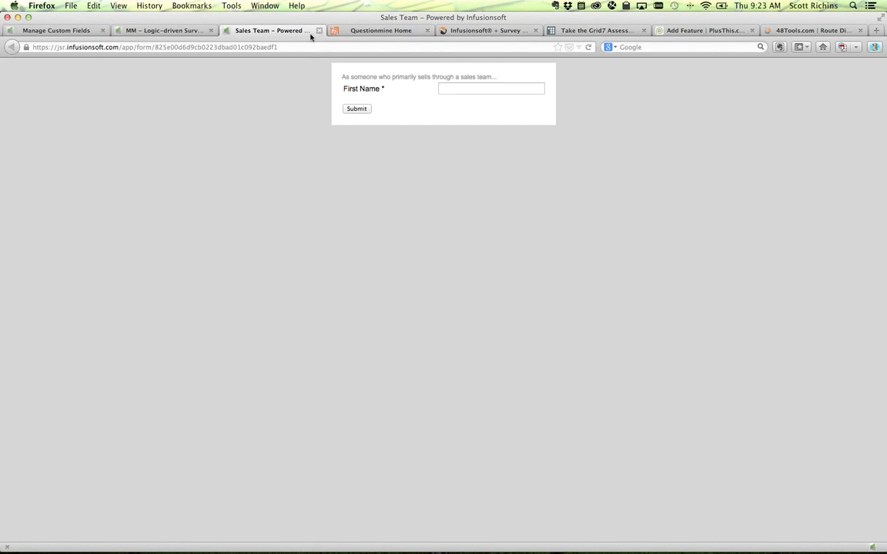
left_click(267, 46)
key("super+c")
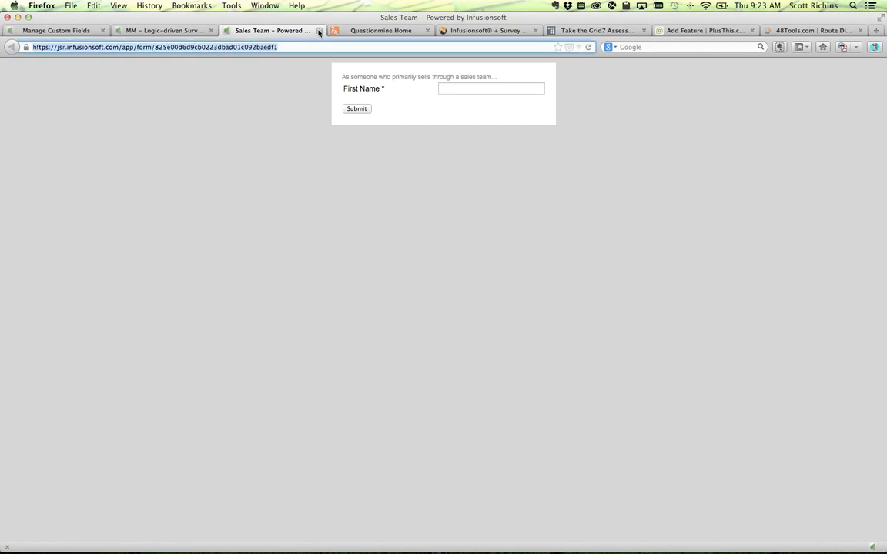
left_click(318, 30)
left_click(666, 30)
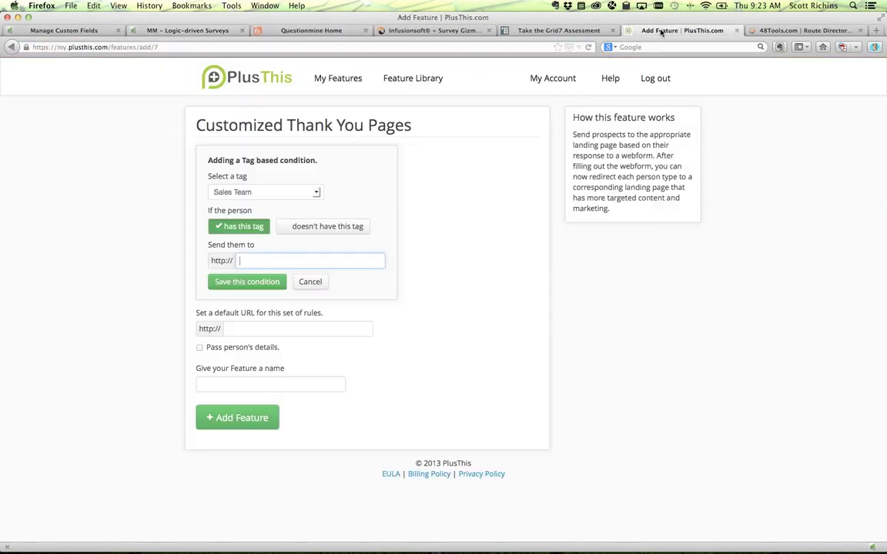
- Paste the Sales Team form URL as the Sales Team destination and the default redirect
key("super+v")
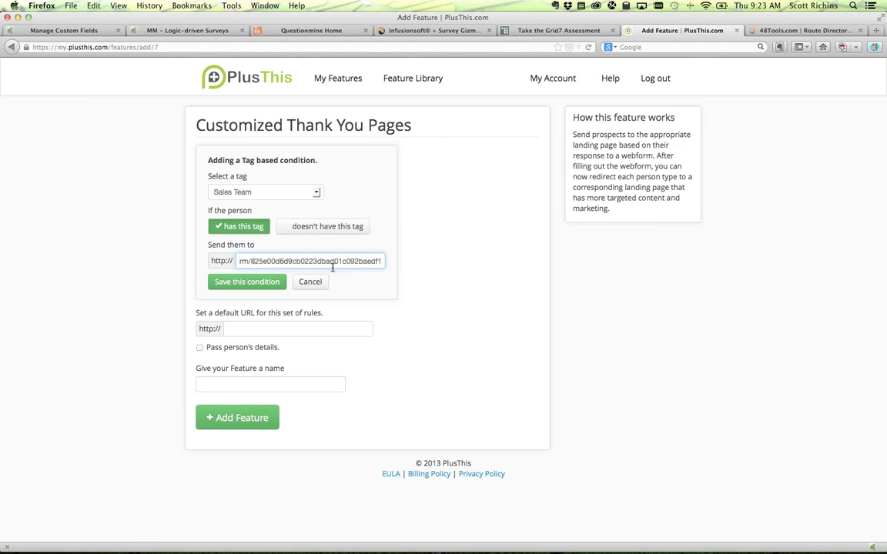
left_click(266, 282)
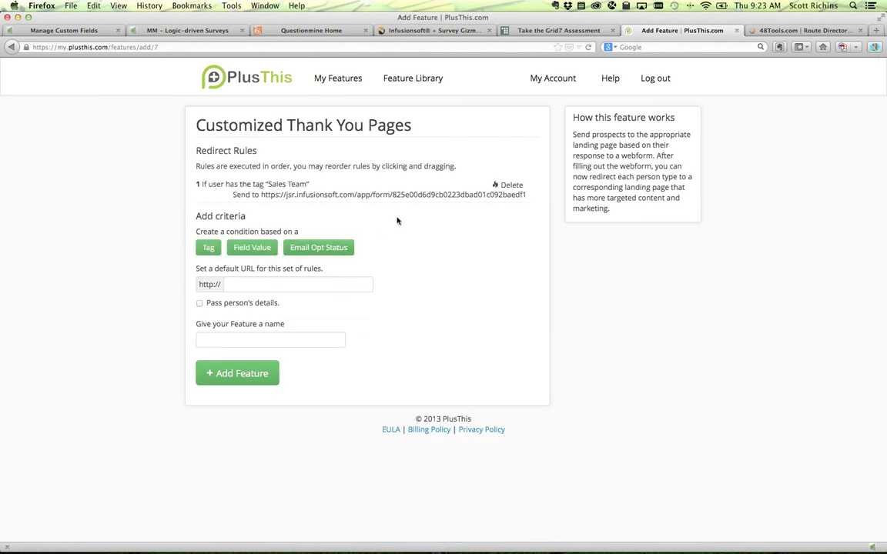
left_click_drag(206, 269, 315, 275)
left_click(315, 275)
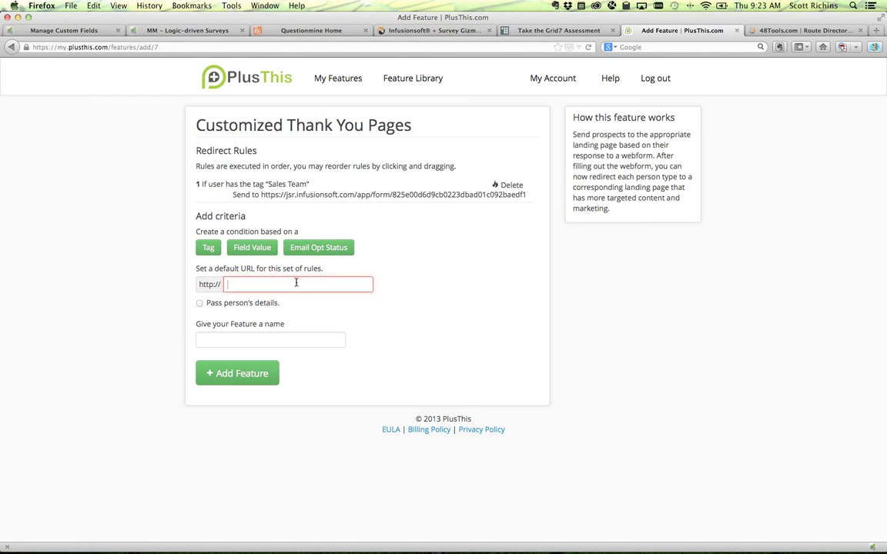
key("super+v")
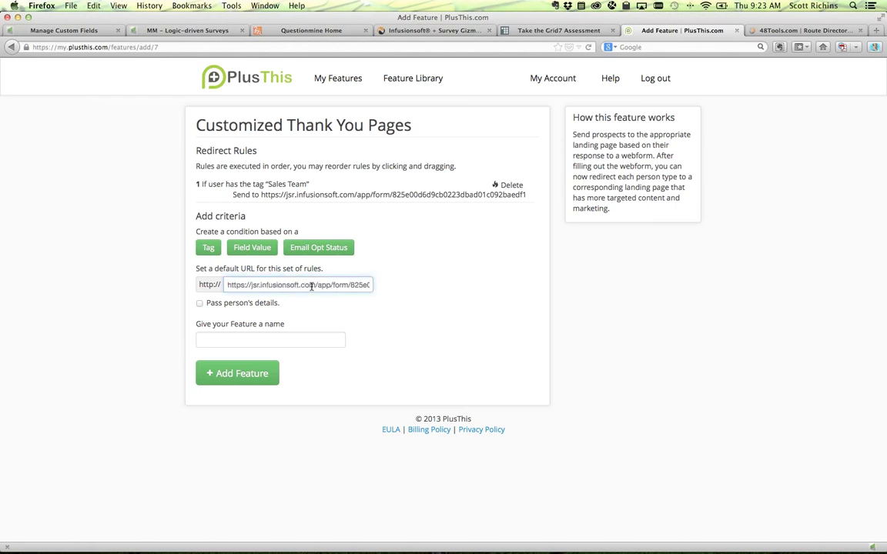
- Name the feature 'Conditional Logic - MM Question #1', create it, and copy its feature URL
left_click(254, 343)
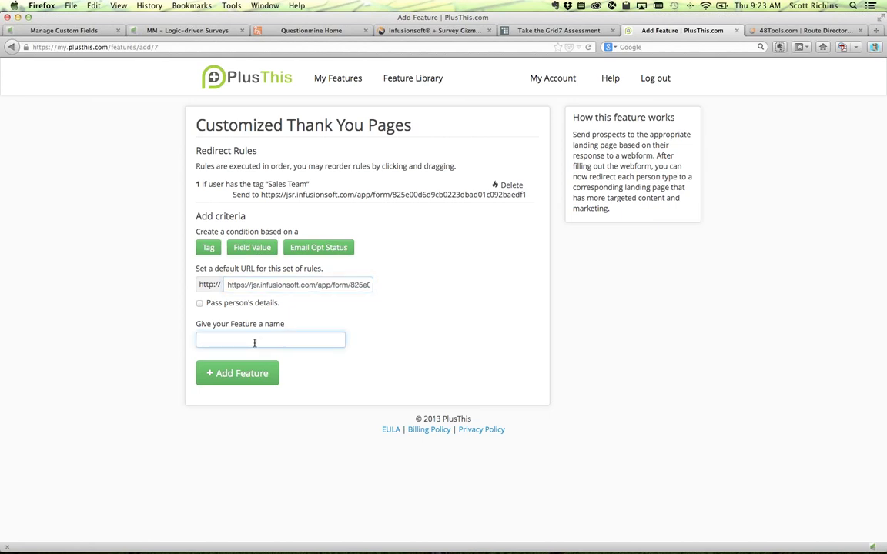
type("Conditional Logic - MM Que")
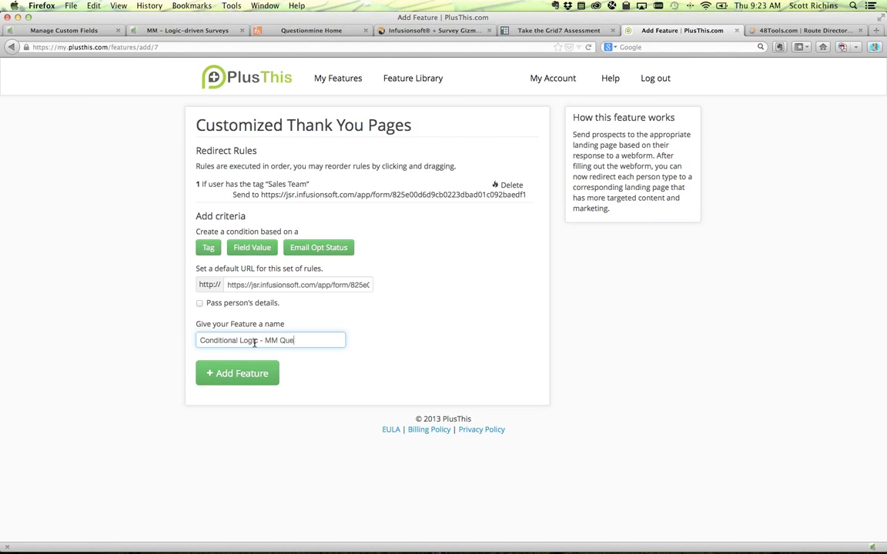
type("stion #1")
left_click(235, 374)
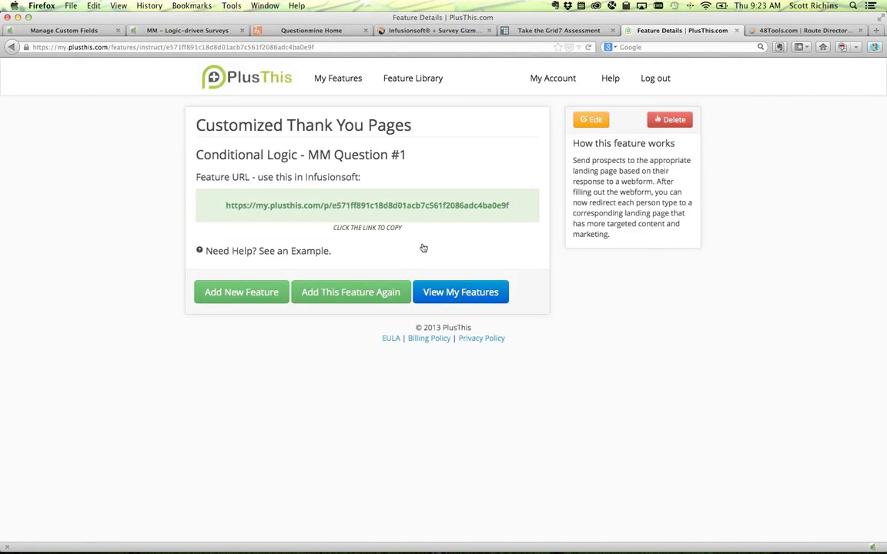
left_click(274, 208)
left_click(462, 206)
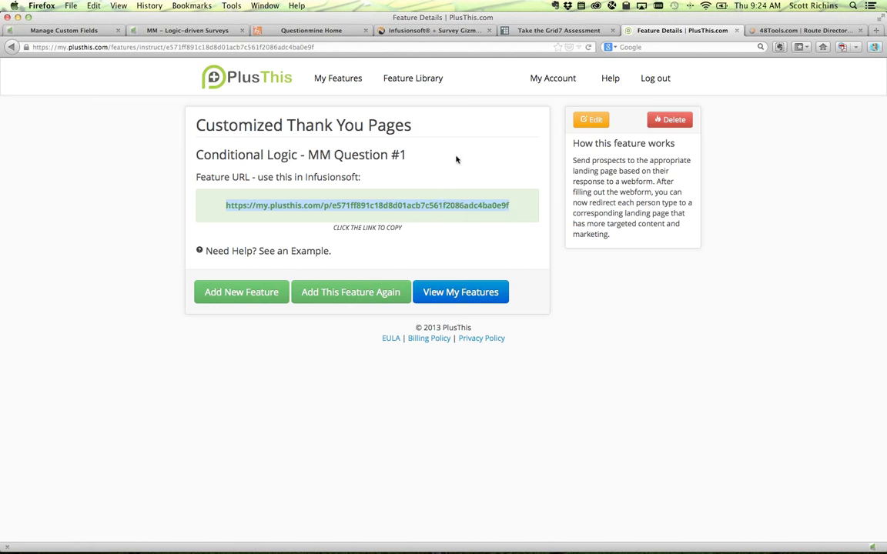
left_click(171, 33)
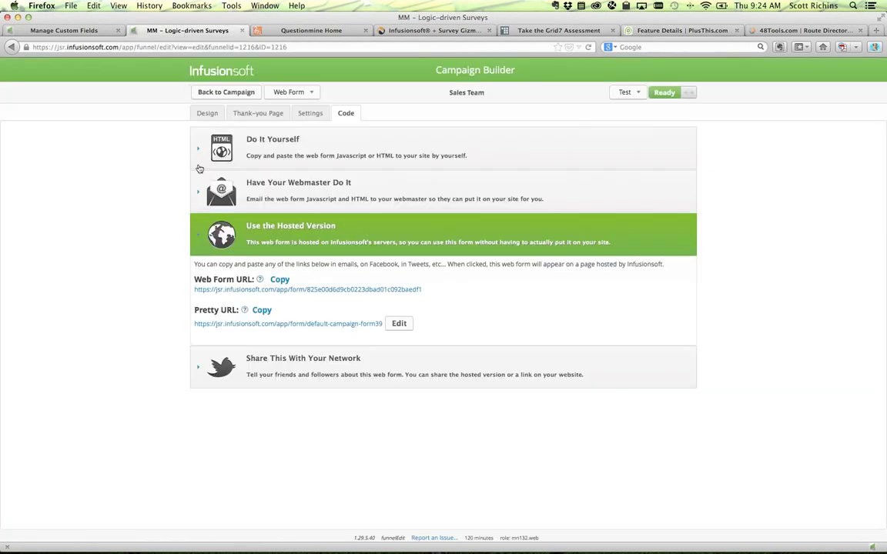
- Go from the form's design view back to the campaign canvas and open the What type of business? form
left_click(207, 113)
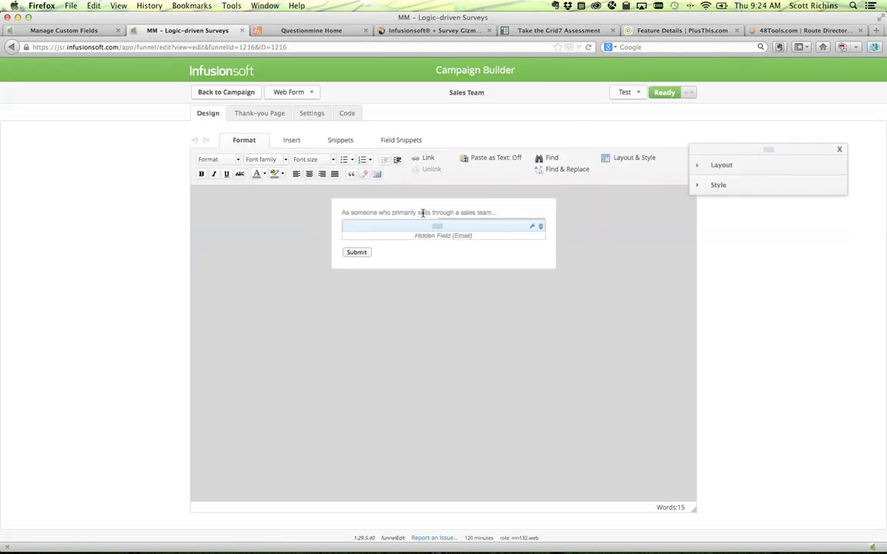
left_click(227, 91)
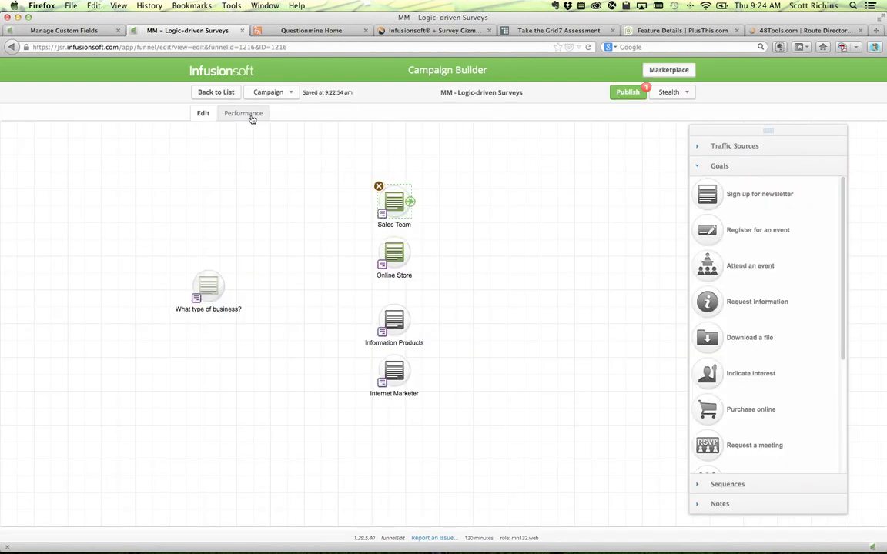
double_click(210, 286)
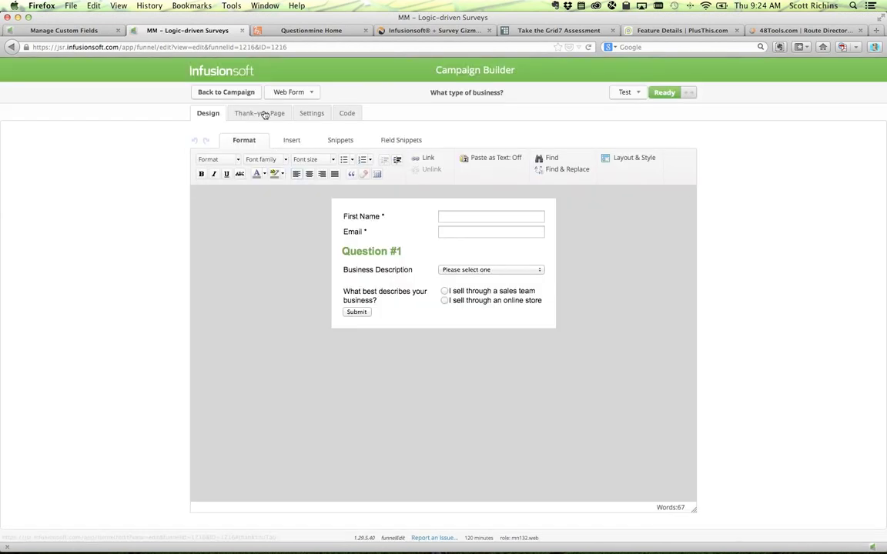
- Set the thank-you page to Web address with the pasted PlusThis URL, and pass the contact's information
left_click(264, 114)
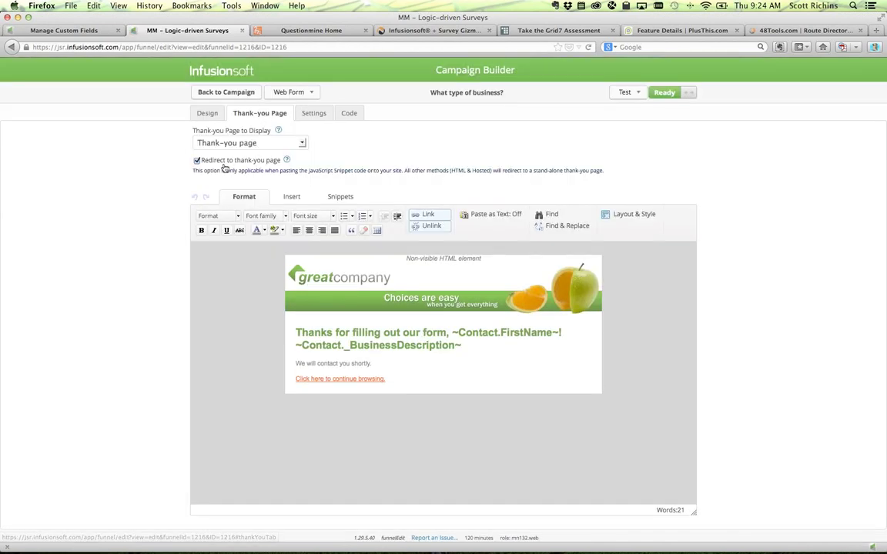
left_click(208, 143)
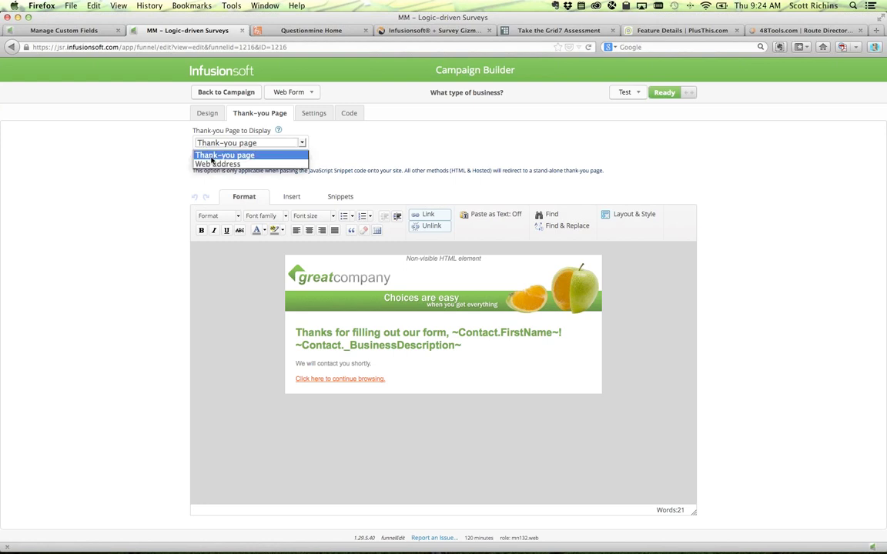
left_click(206, 162)
left_click(221, 204)
key("super+v")
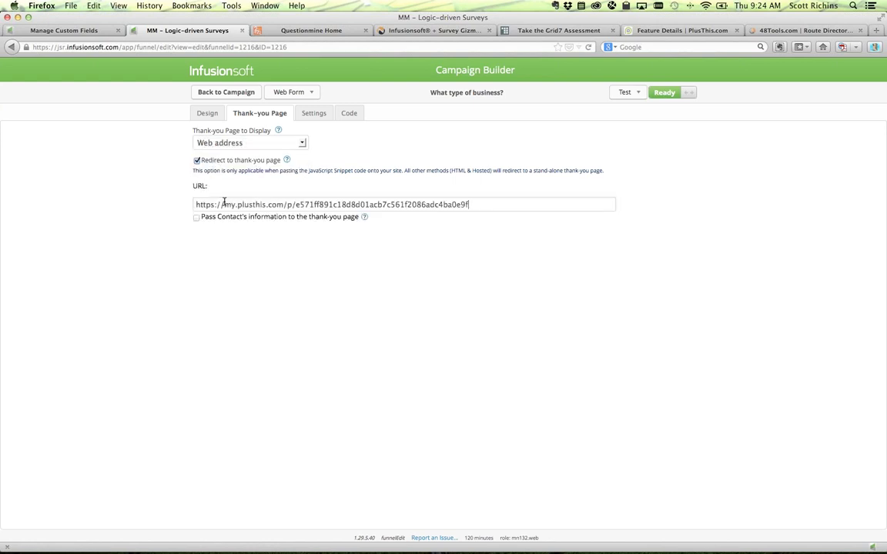
left_click_drag(221, 205, 336, 204)
left_click(215, 234)
left_click(196, 217)
- Reopen the What type of business? form, check its thank-you redirect settings, and return to the campaign canvas
left_click(208, 92)
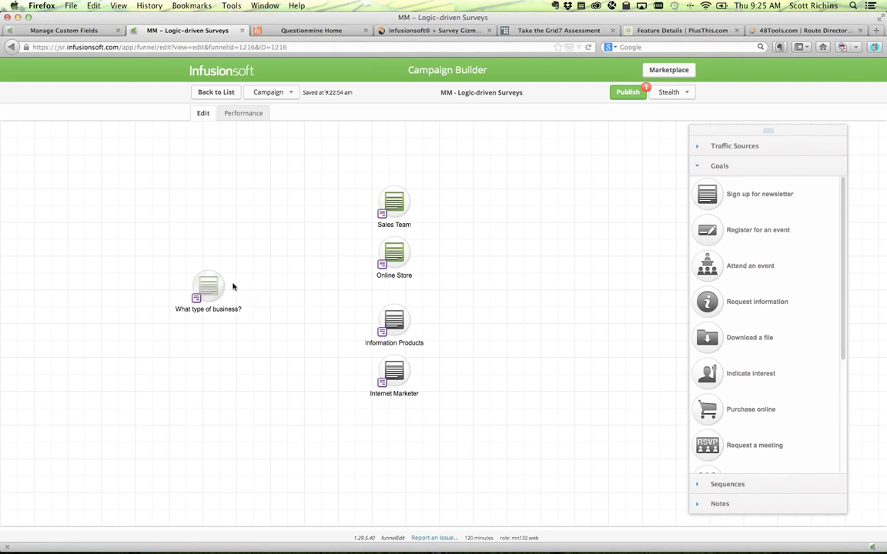
double_click(209, 282)
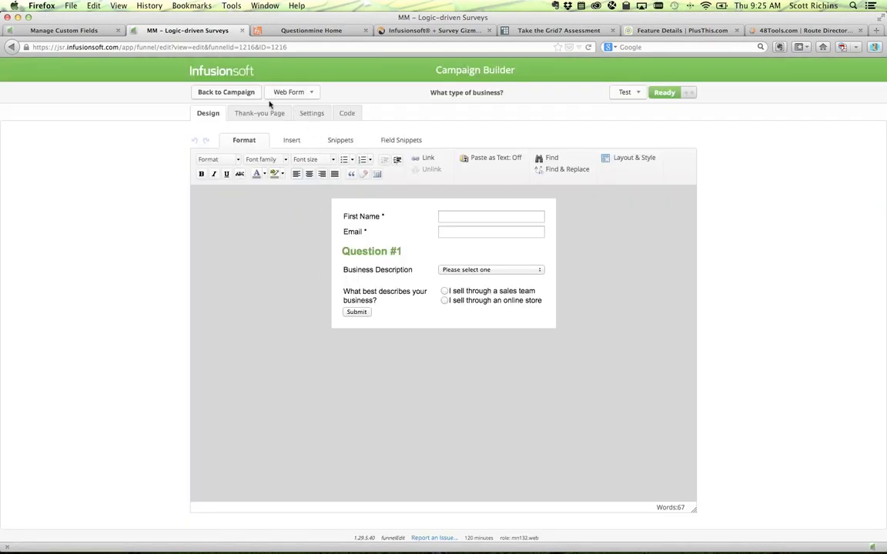
left_click(262, 115)
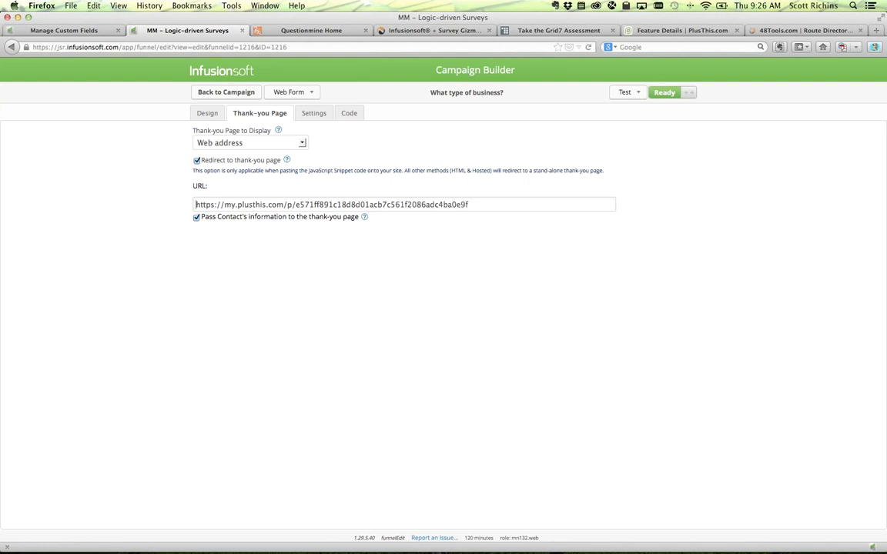
left_click(205, 113)
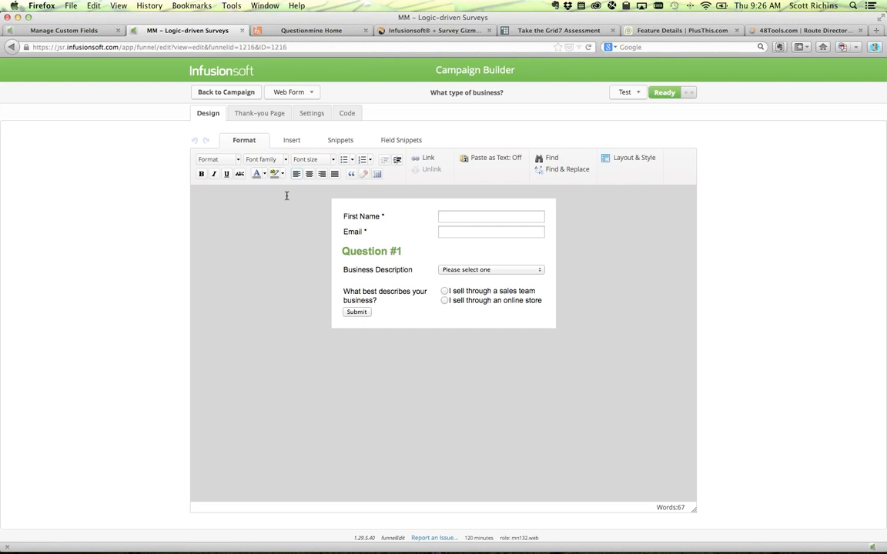
left_click(202, 91)
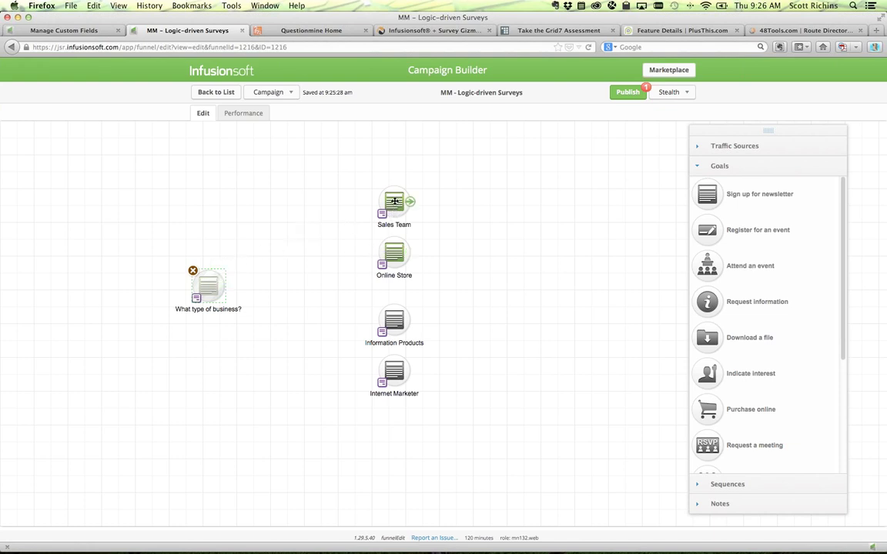
double_click(394, 201)
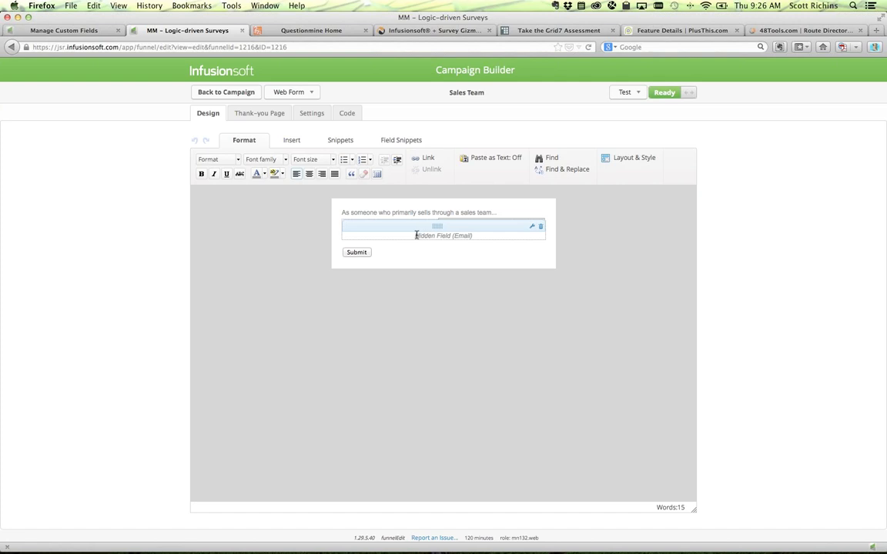
double_click(467, 237)
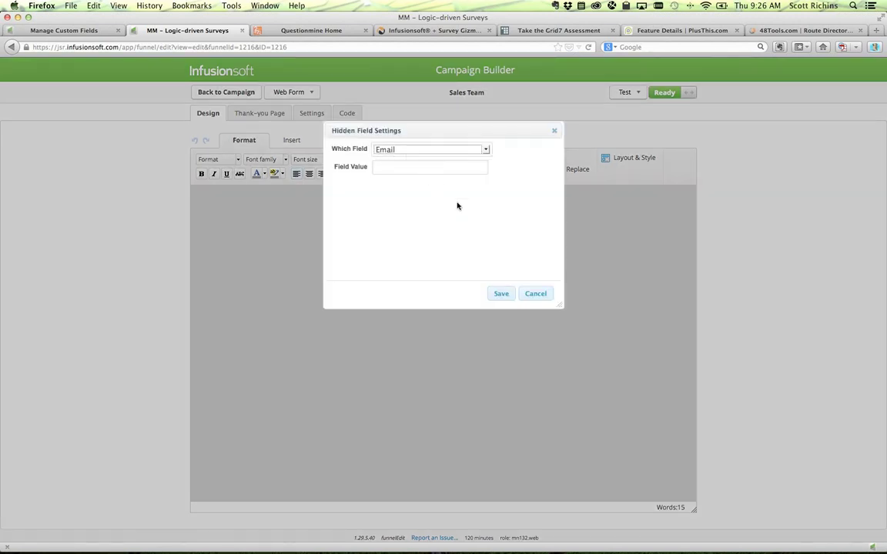
left_click(527, 291)
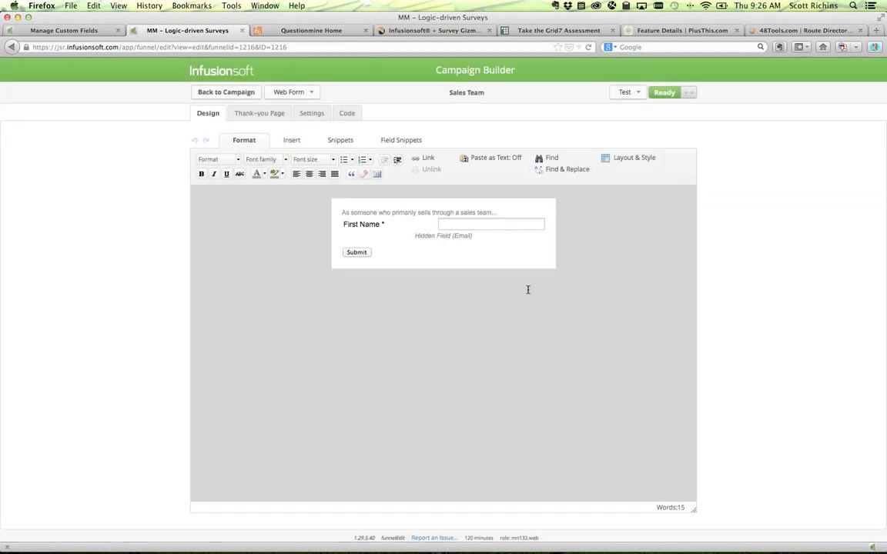
left_click(347, 115)
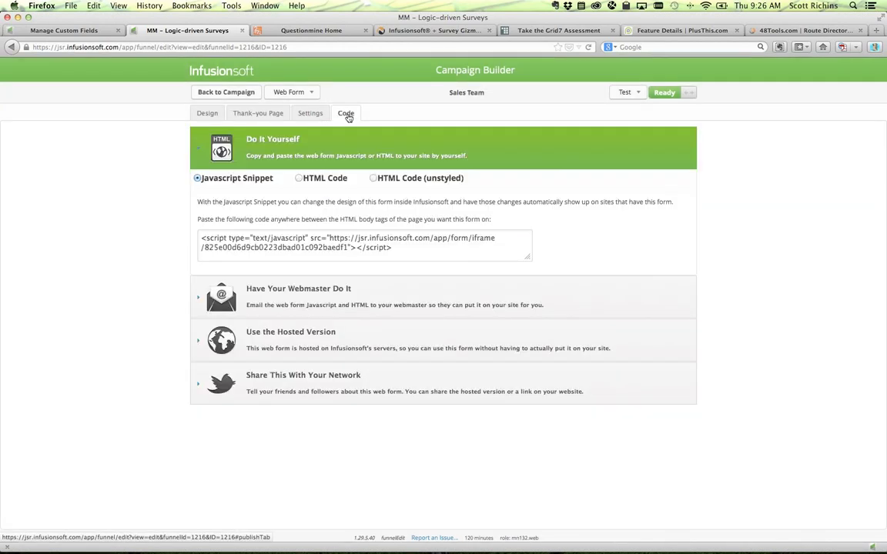
left_click_drag(201, 239, 459, 249)
left_click(460, 249)
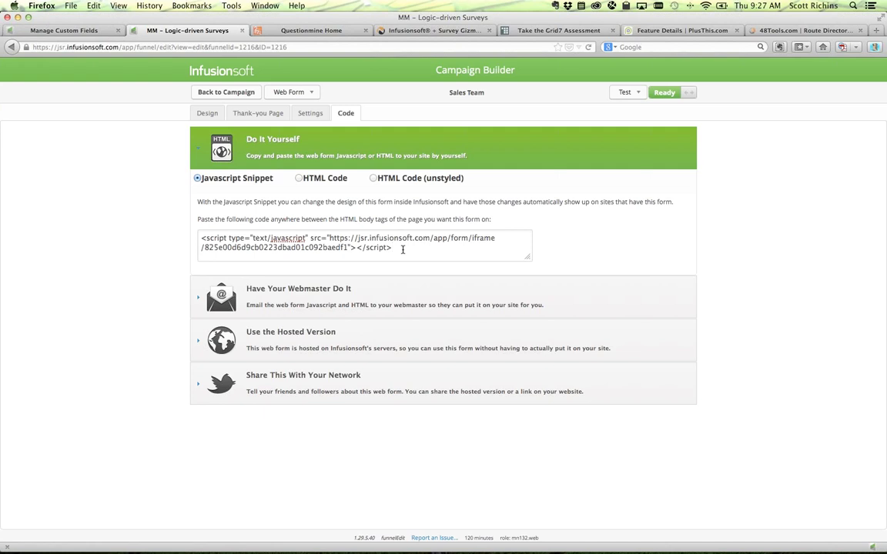
left_click(202, 114)
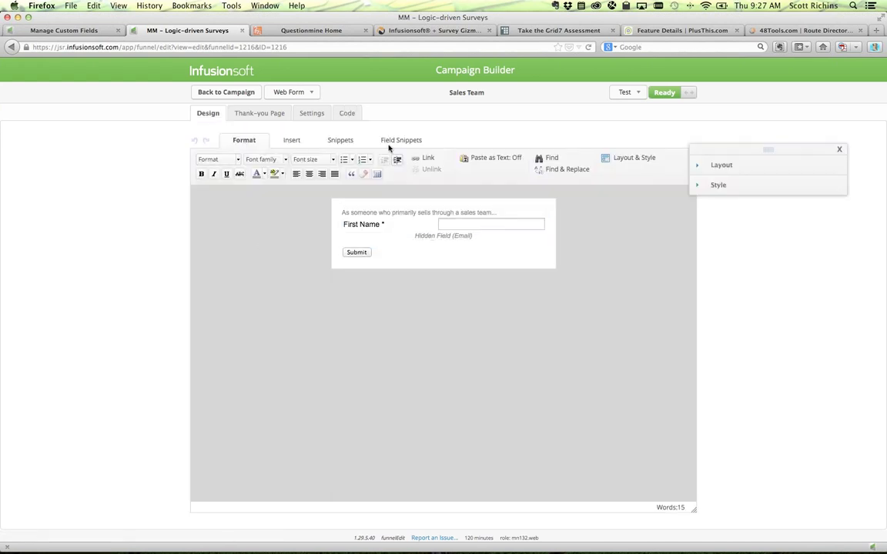
left_click(348, 114)
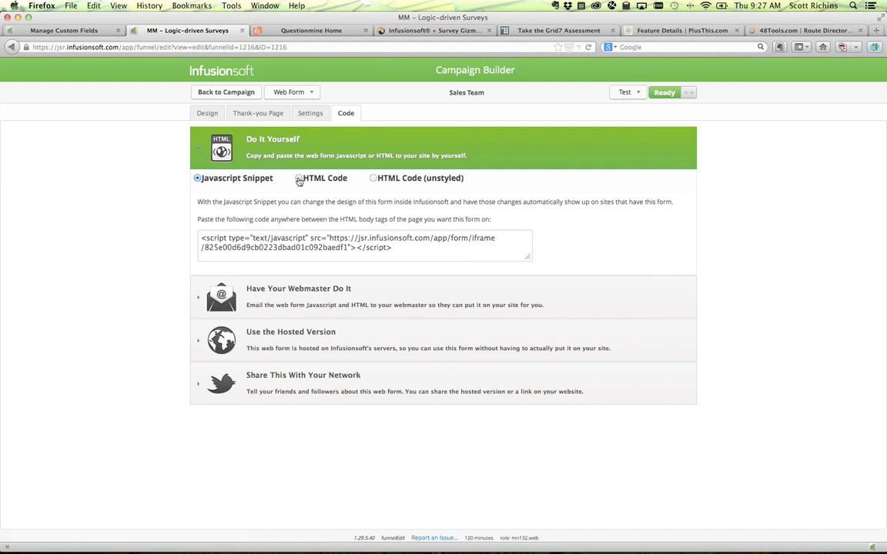
left_click(300, 179)
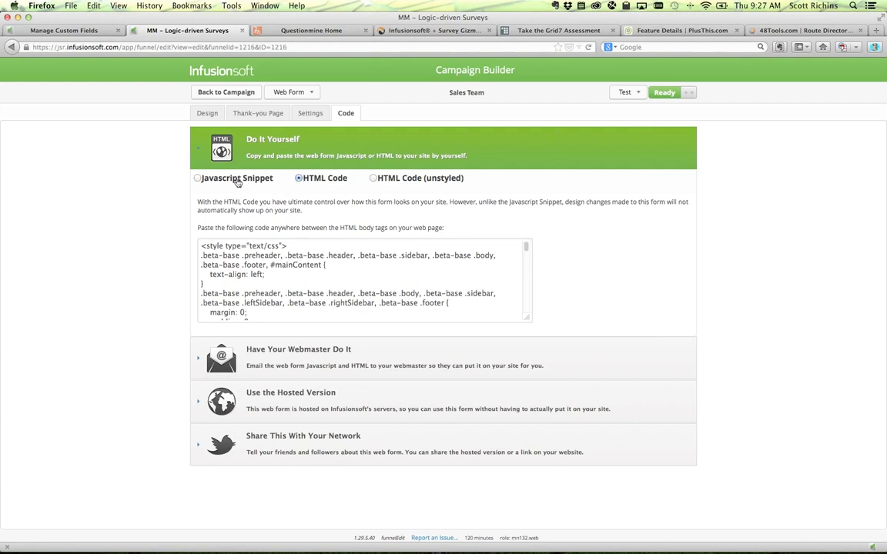
left_click(198, 179)
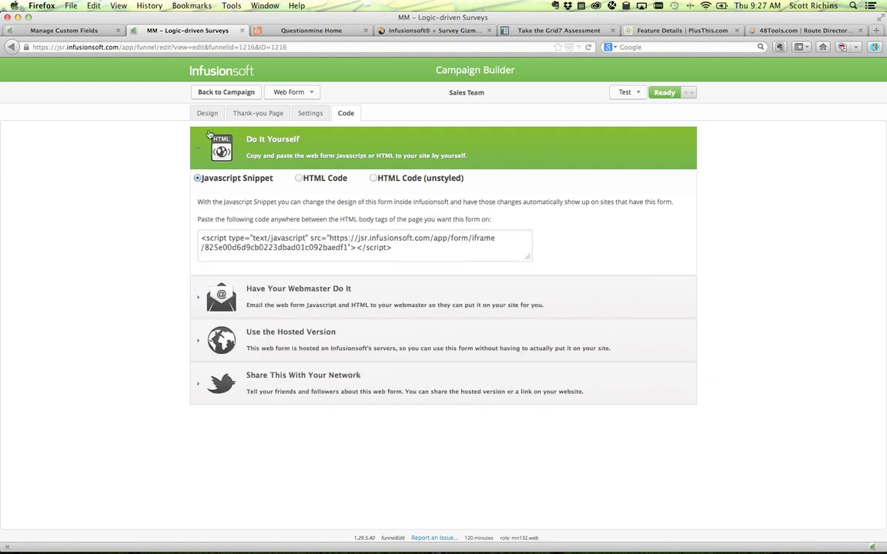
left_click(219, 93)
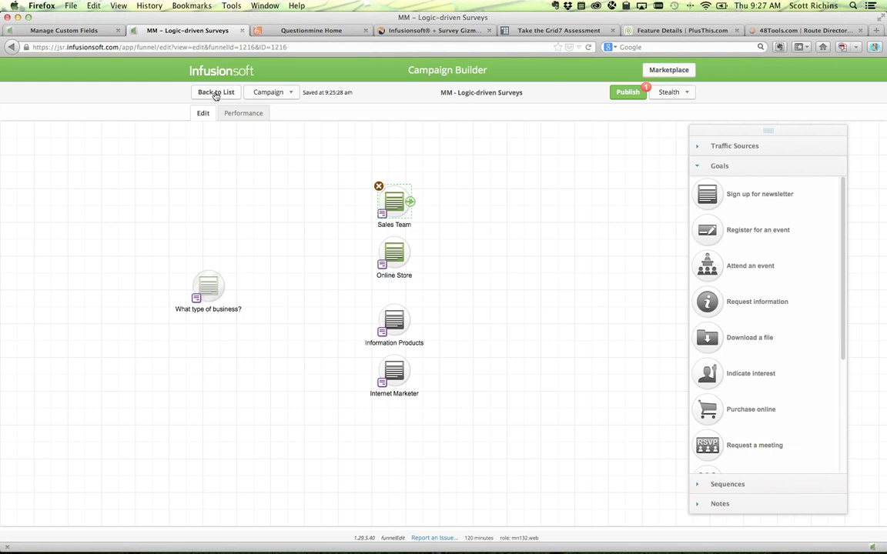
- In PowerPoint, align slide 12's Gravity Forms bullet, then present slide 13 'Add code to Infusionsoft'
key("super+Tab")
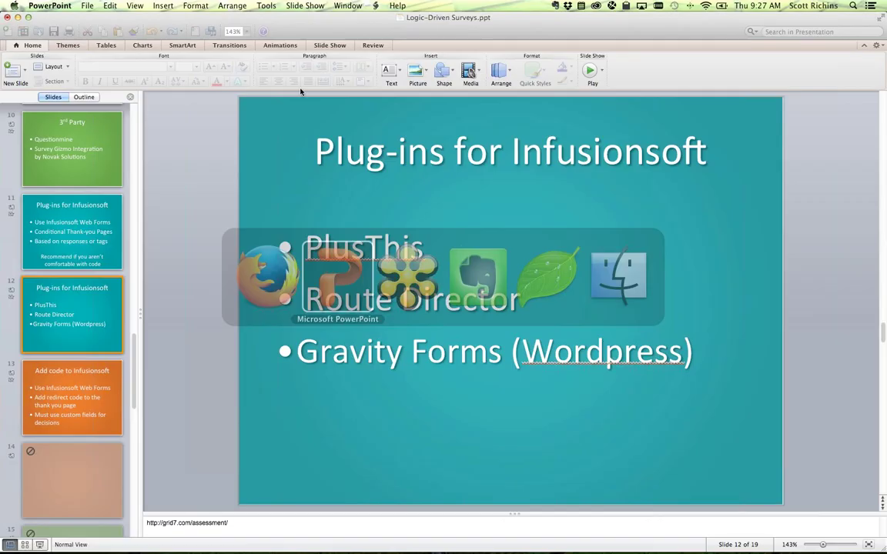
left_click(297, 351)
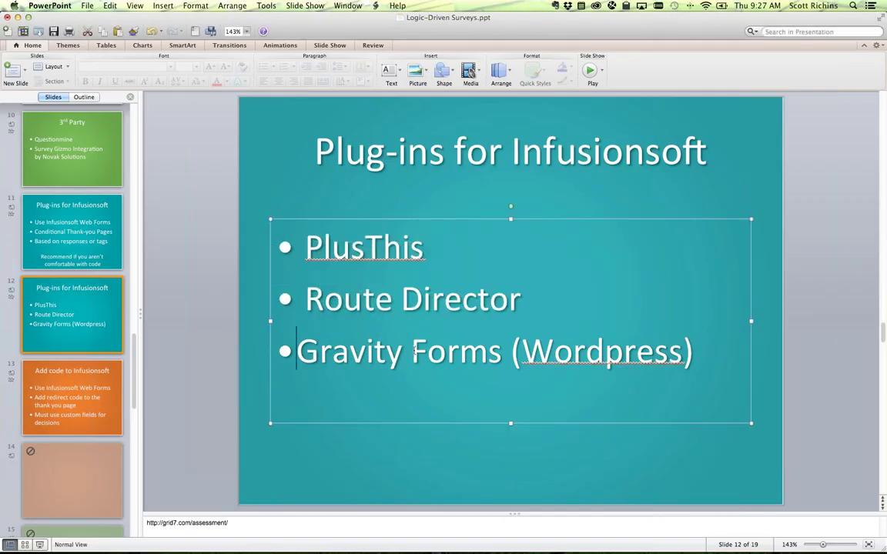
left_click(75, 370)
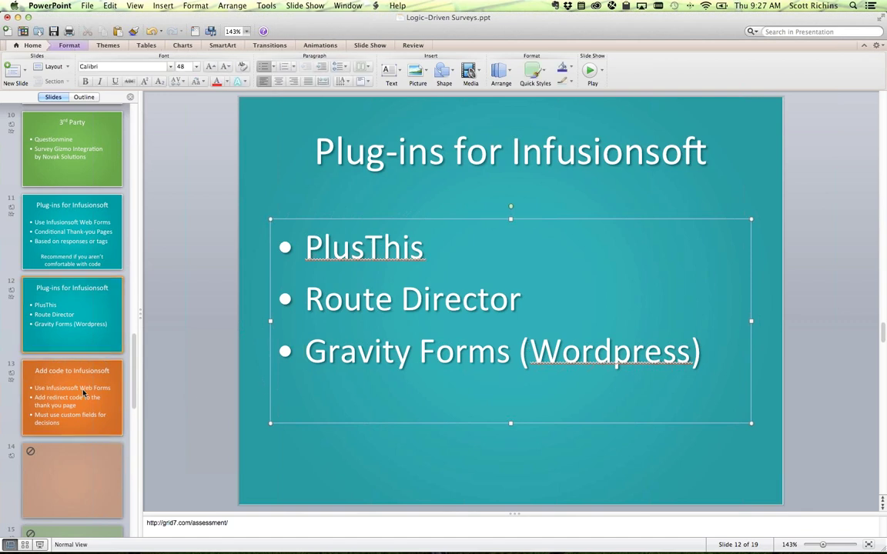
left_click(41, 545)
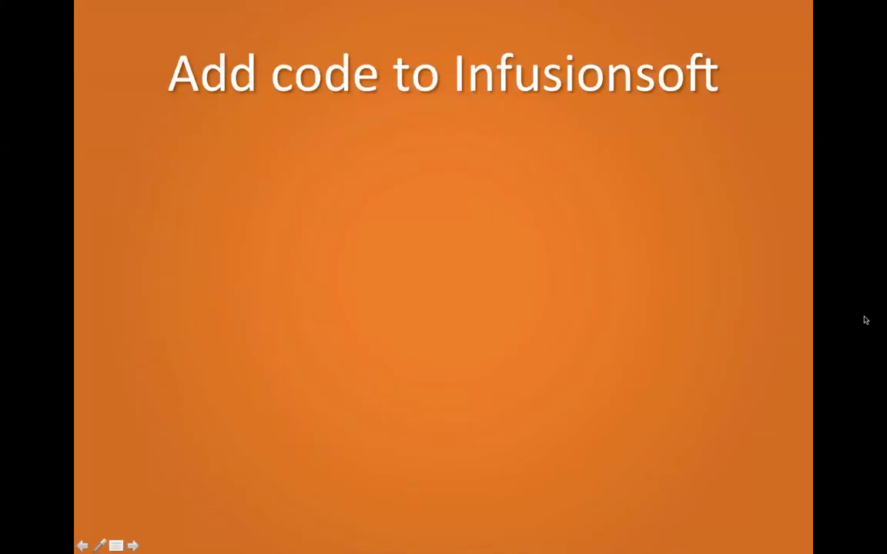
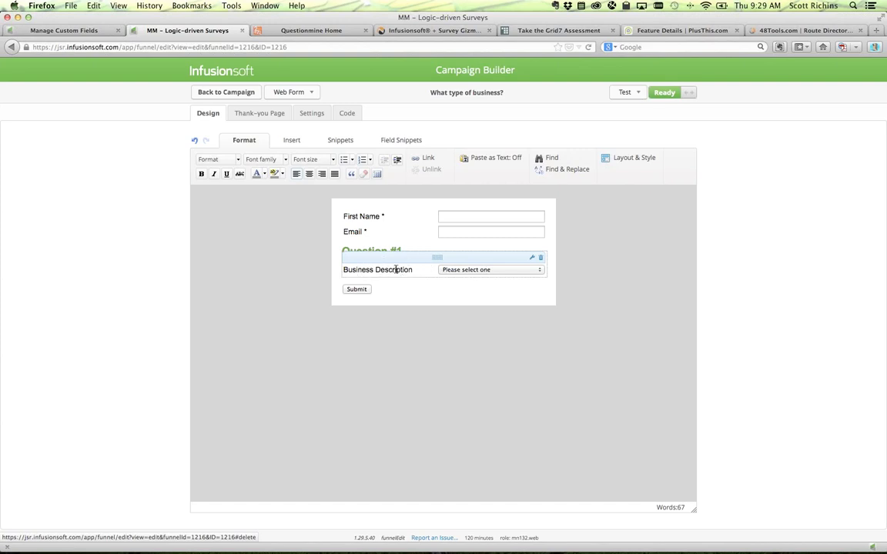
left_click(69, 31)
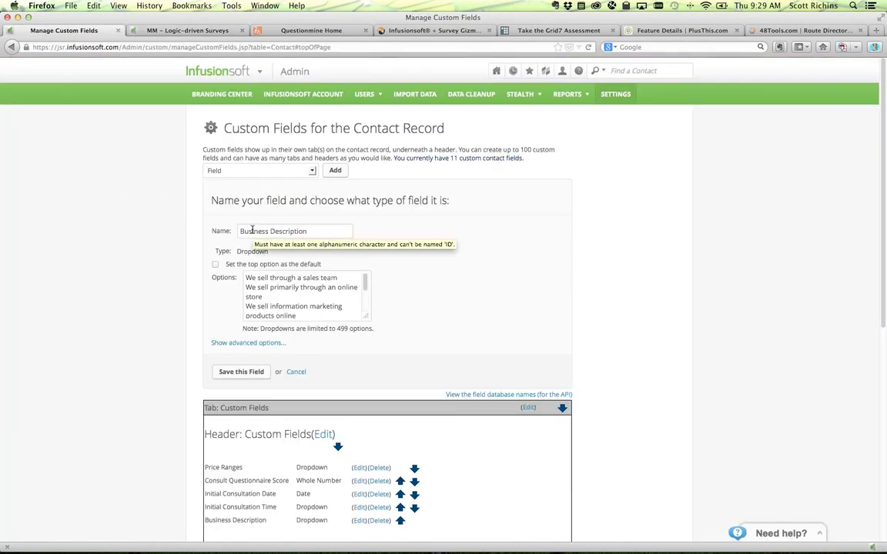
left_click(221, 68)
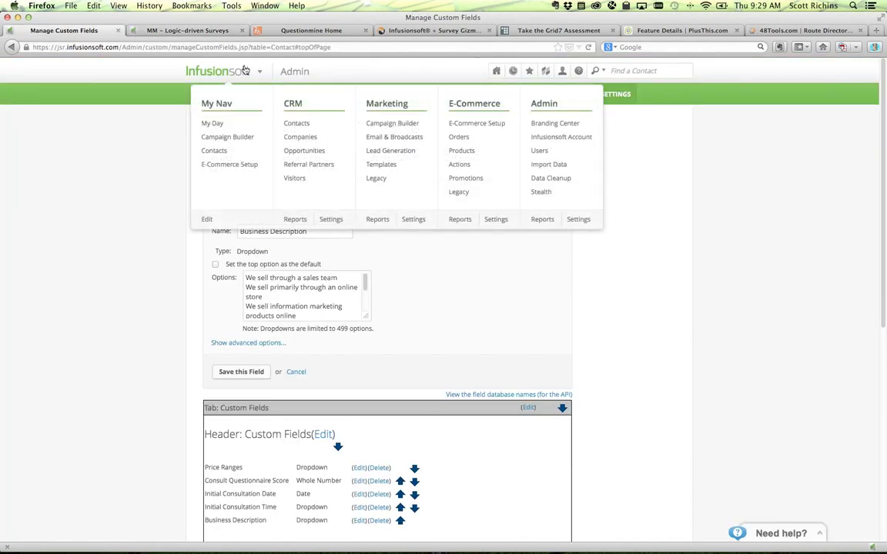
left_click(578, 219)
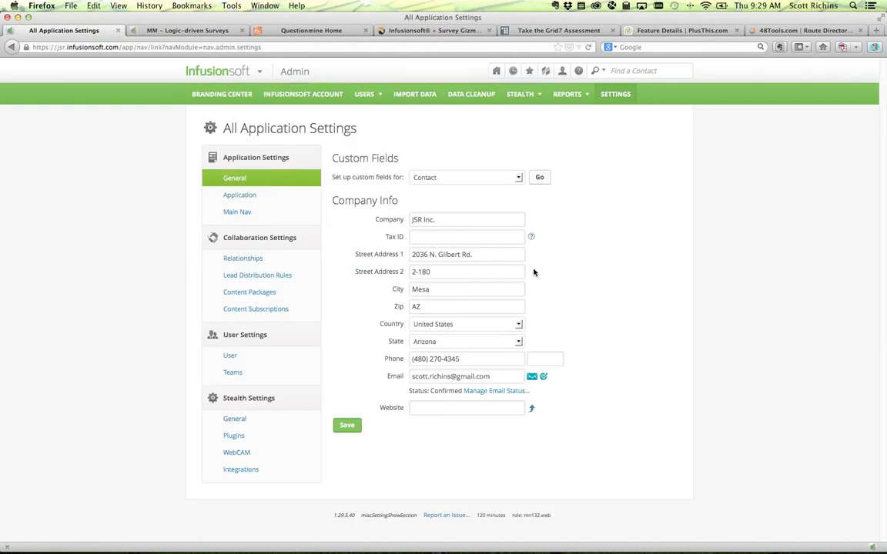
left_click_drag(343, 177, 395, 177)
left_click(551, 192)
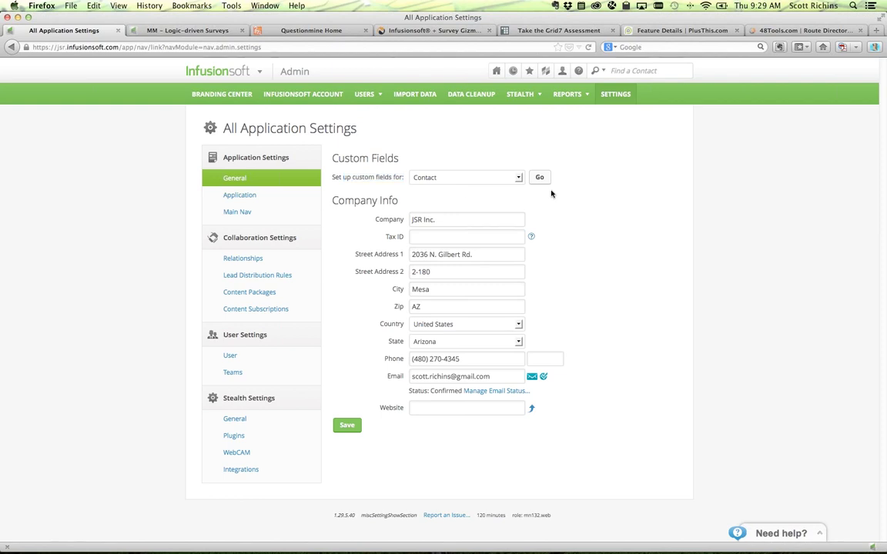
left_click(538, 178)
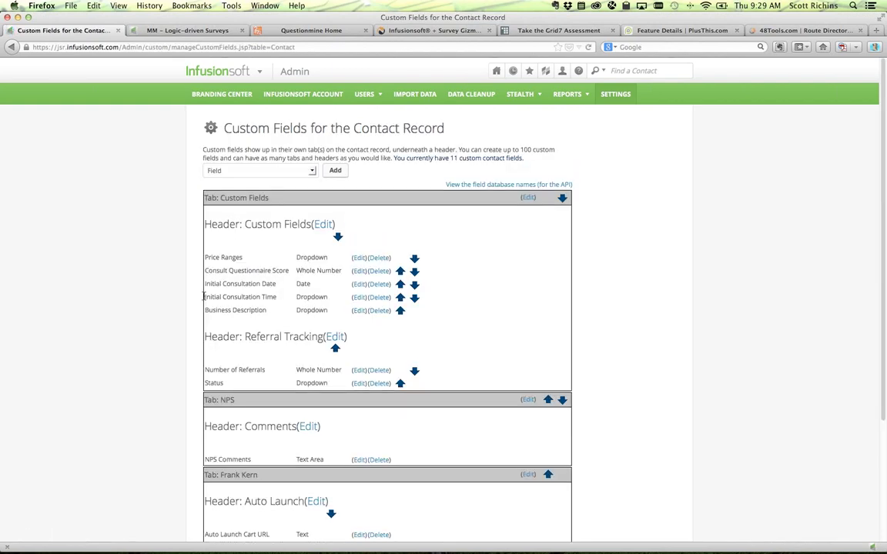
scroll(105, 365, "down", 1)
scroll(106, 365, "down", 3)
scroll(106, 365, "up", 3)
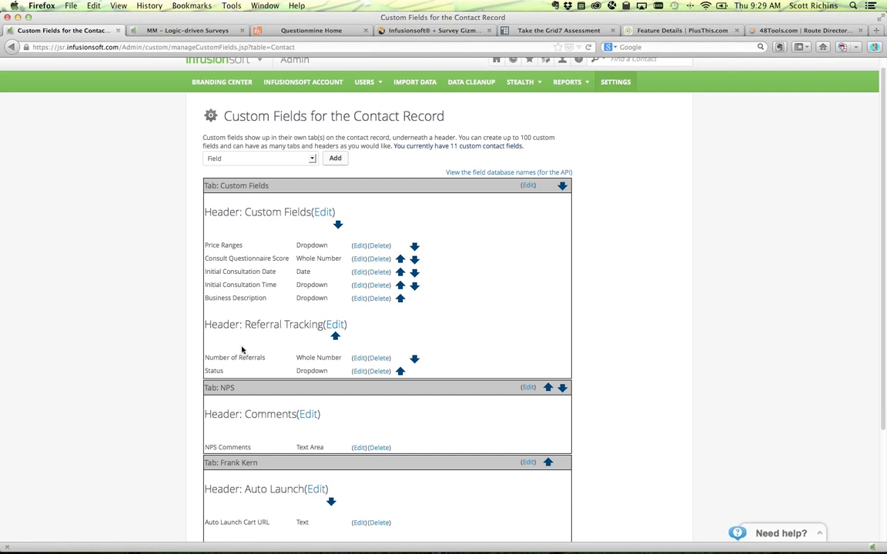
left_click_drag(211, 298, 283, 298)
left_click(355, 298)
left_click_drag(247, 278, 344, 321)
key("Left")
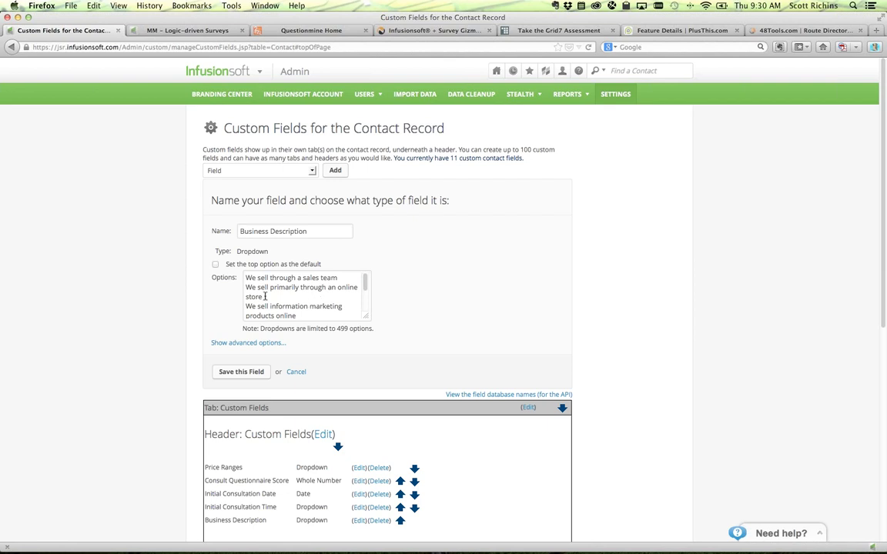
left_click_drag(246, 280, 275, 277)
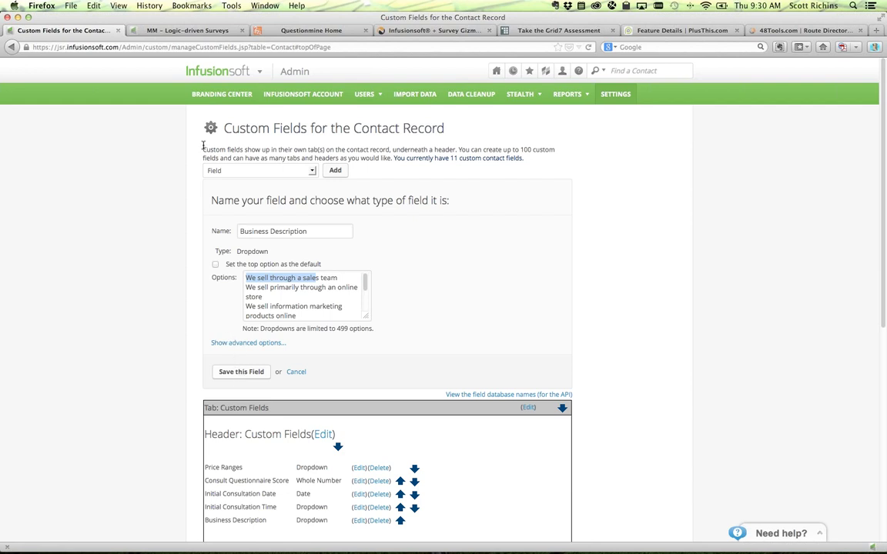
left_click(181, 31)
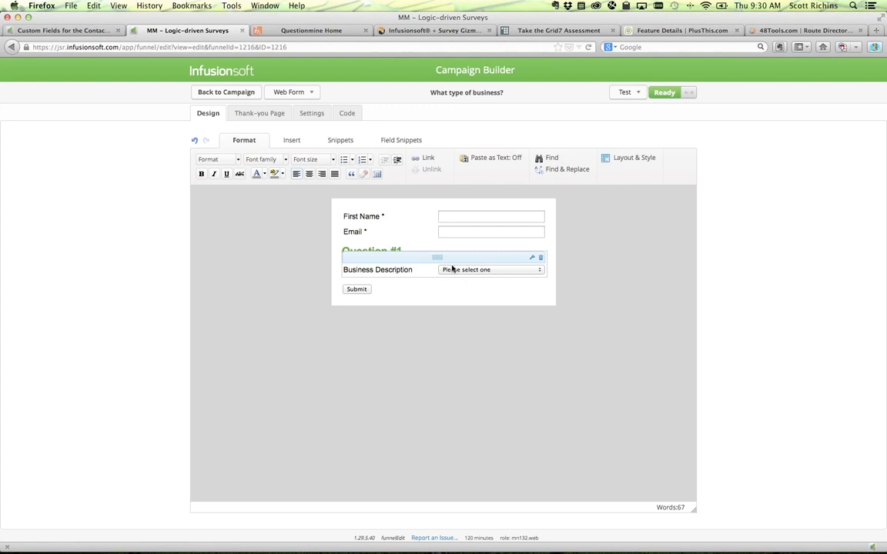
- Make the form show Infusionsoft's built-in Thank-you page instead of a web address
left_click(278, 113)
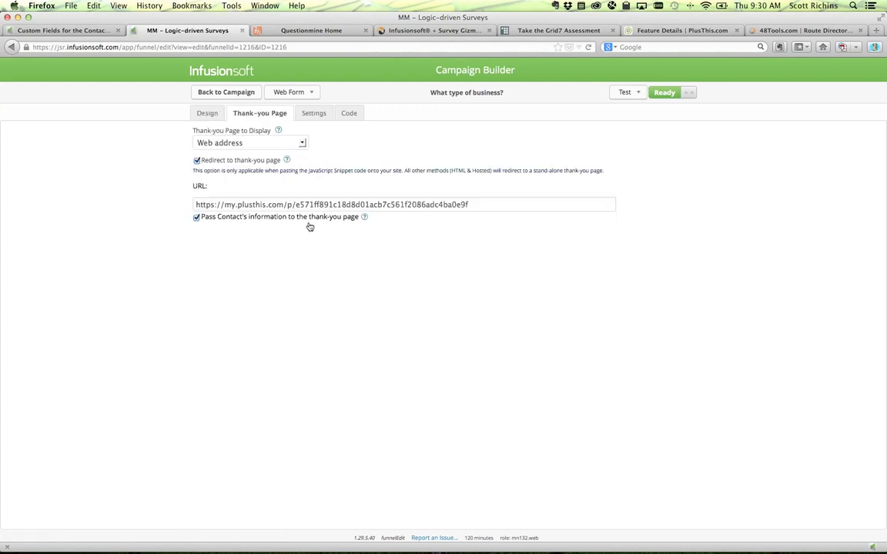
left_click(218, 144)
left_click(222, 156)
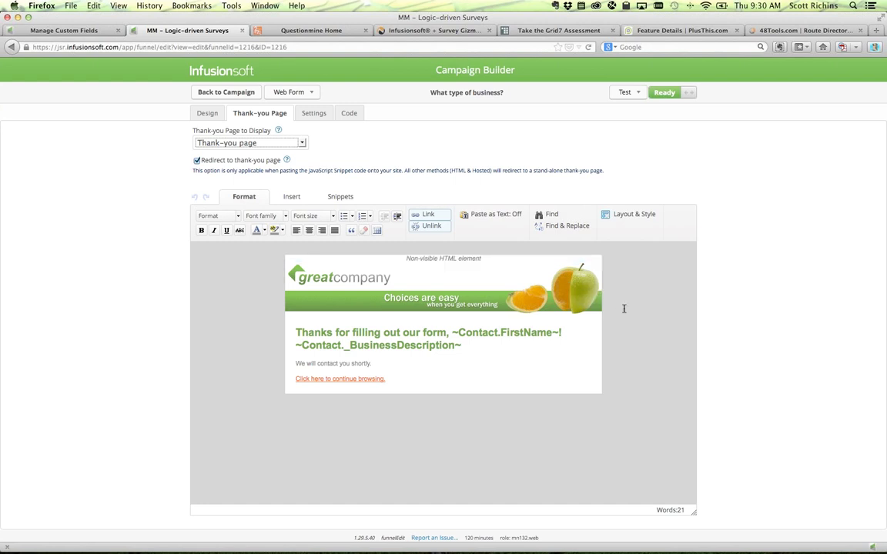
- Bring the Coda editor with Redirect Script.js alongside the web form
key("ctrl+Up")
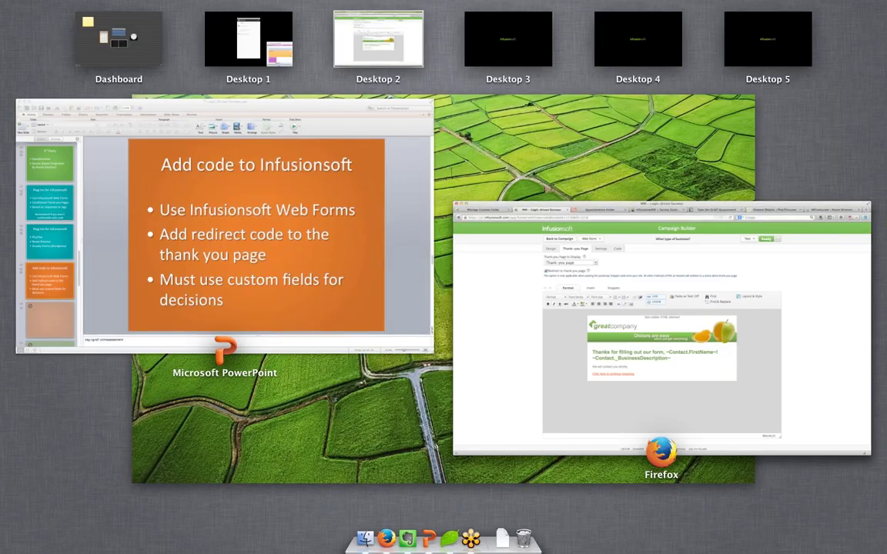
key("ctrl+Up")
key("ctrl+Right")
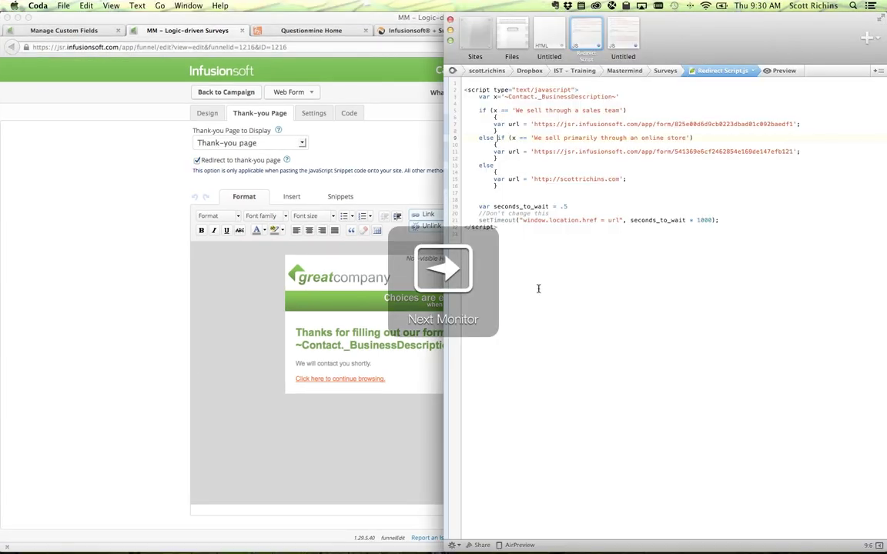
key("ctrl+Left")
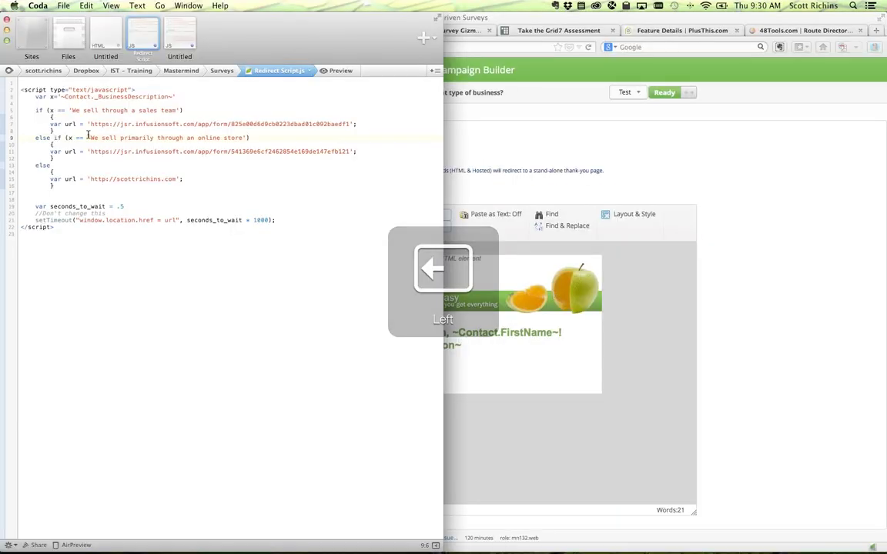
- Review the script's opening lines, the BusinessDescription variable, the sales team answer and first redirect URL
left_click_drag(21, 91, 60, 211)
left_click(60, 211)
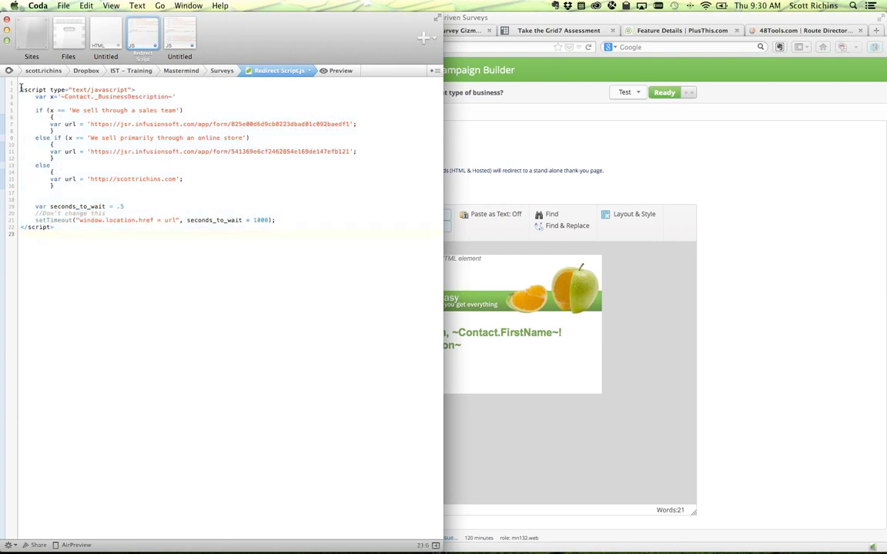
left_click_drag(21, 87, 176, 97)
left_click(176, 97)
left_click_drag(30, 97, 167, 98)
left_click(96, 97)
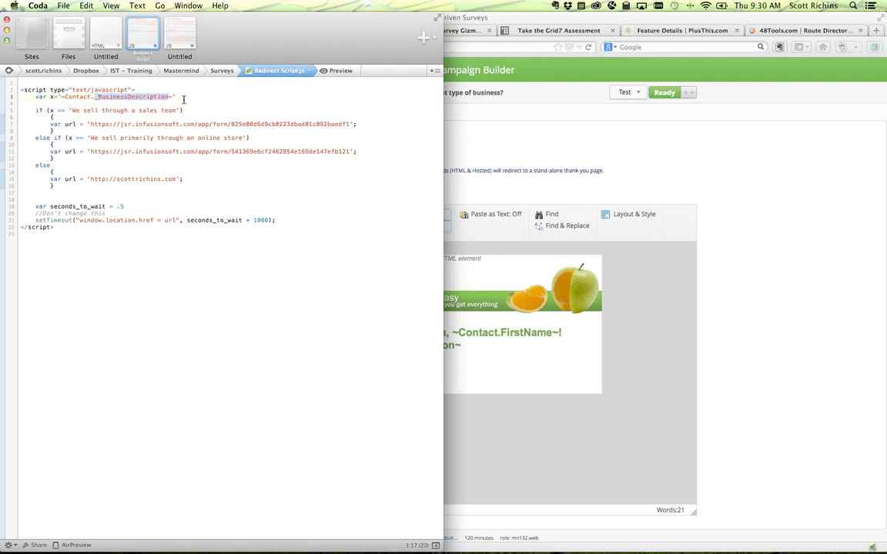
left_click(183, 99)
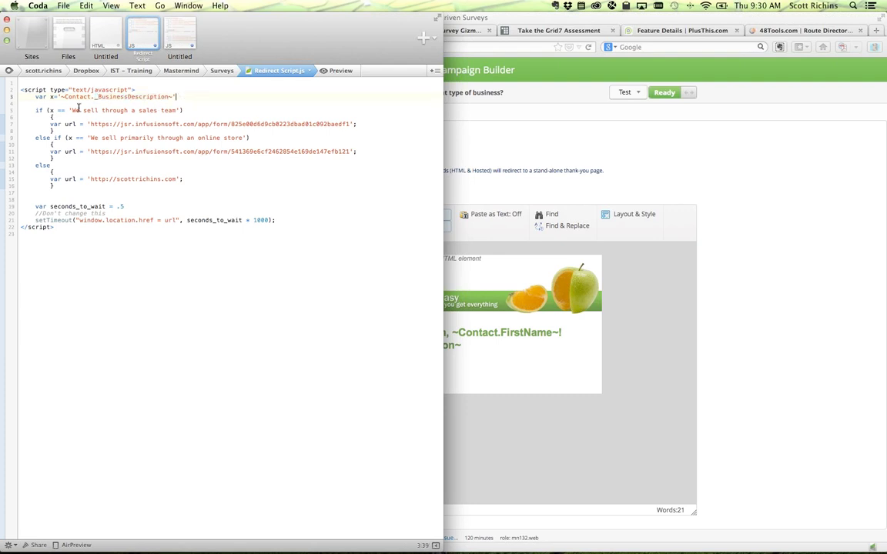
left_click_drag(71, 110, 174, 112)
left_click(191, 110)
left_click_drag(91, 121, 351, 124)
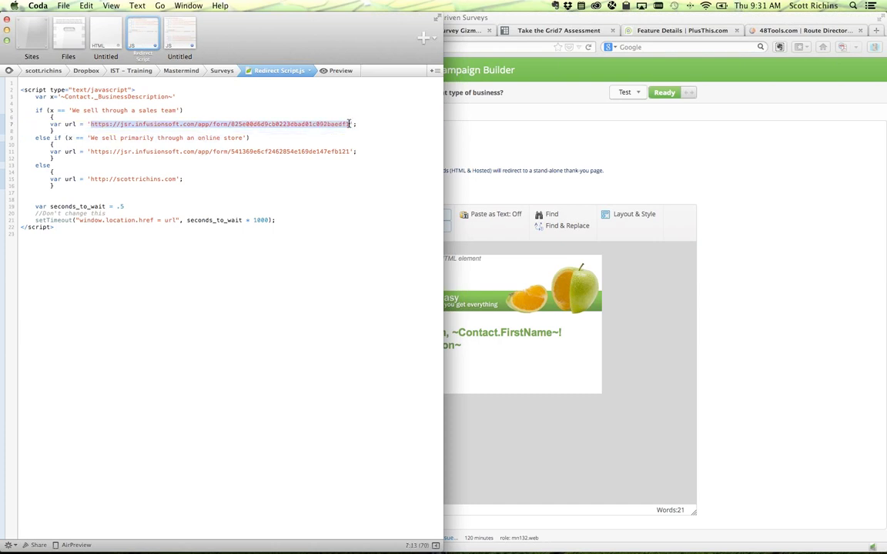
left_click(346, 124)
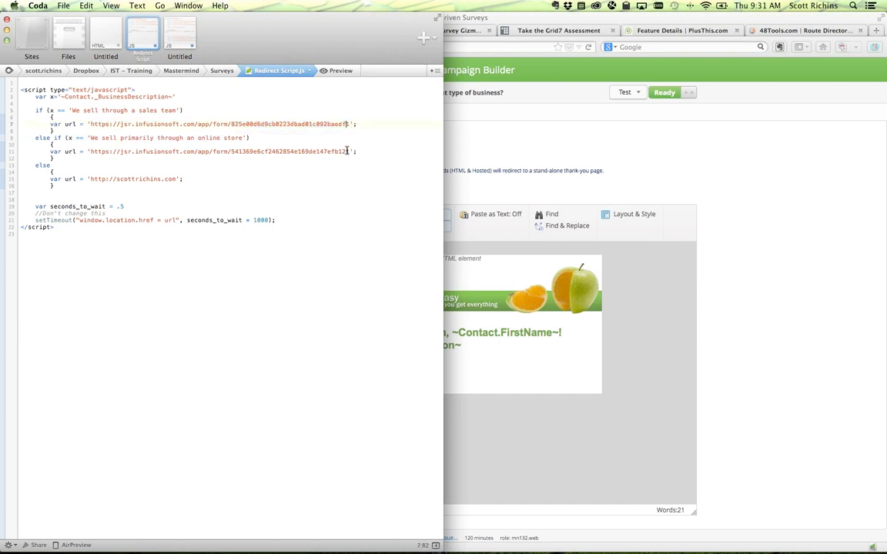
- Review the online store answer, its redirect URL, and the fallback URL for other answers
key("Down")
left_click_drag(348, 124, 89, 123)
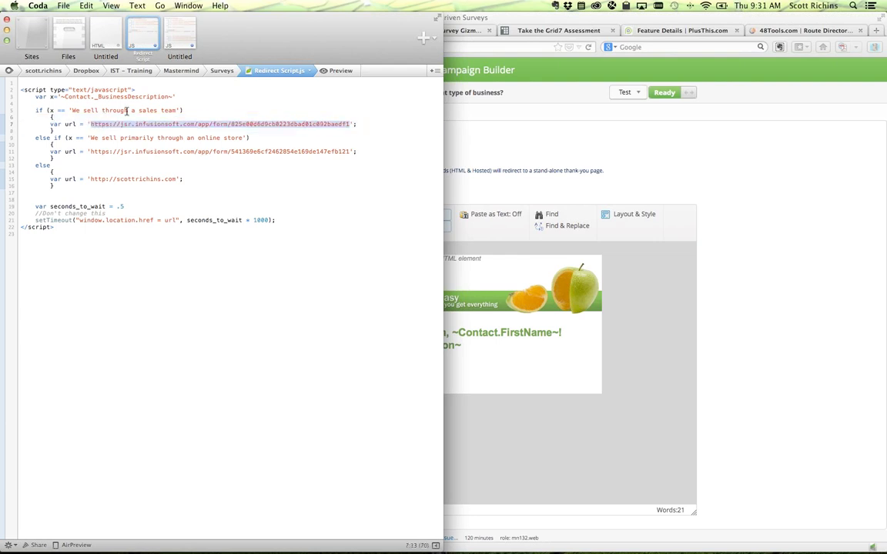
left_click_drag(158, 139, 243, 139)
left_click(242, 152)
left_click_drag(90, 151, 345, 155)
left_click(344, 155)
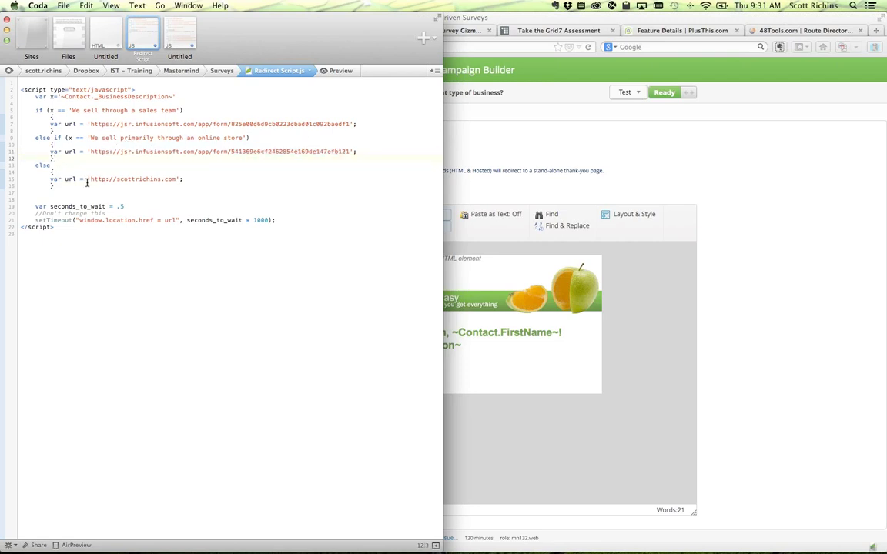
left_click_drag(89, 178, 176, 178)
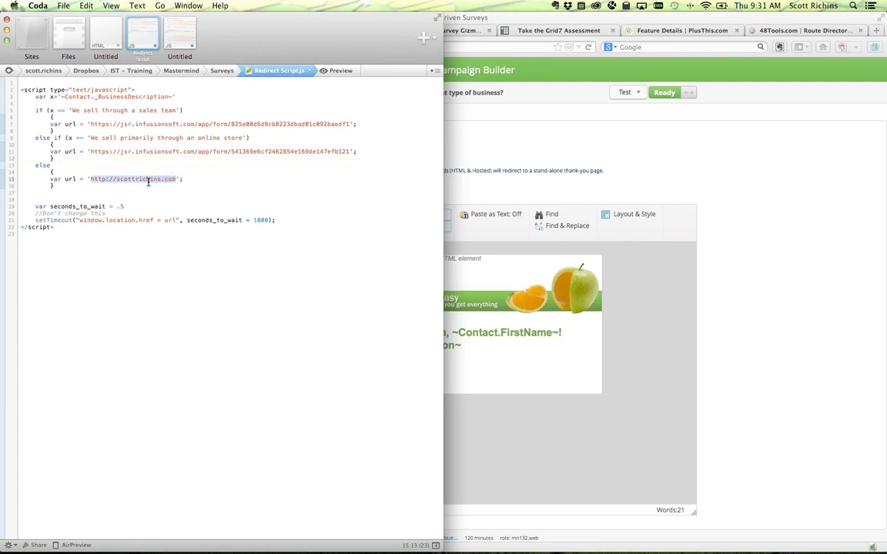
left_click(123, 200)
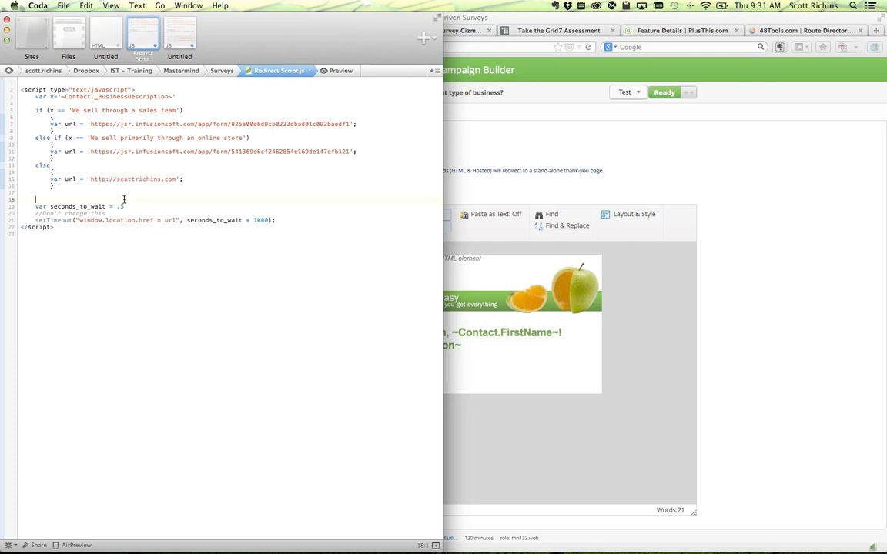
- Change the seconds_to_wait value from 15 to .5
left_click_drag(118, 206, 134, 207)
type(".5")
left_click_drag(34, 206, 126, 206)
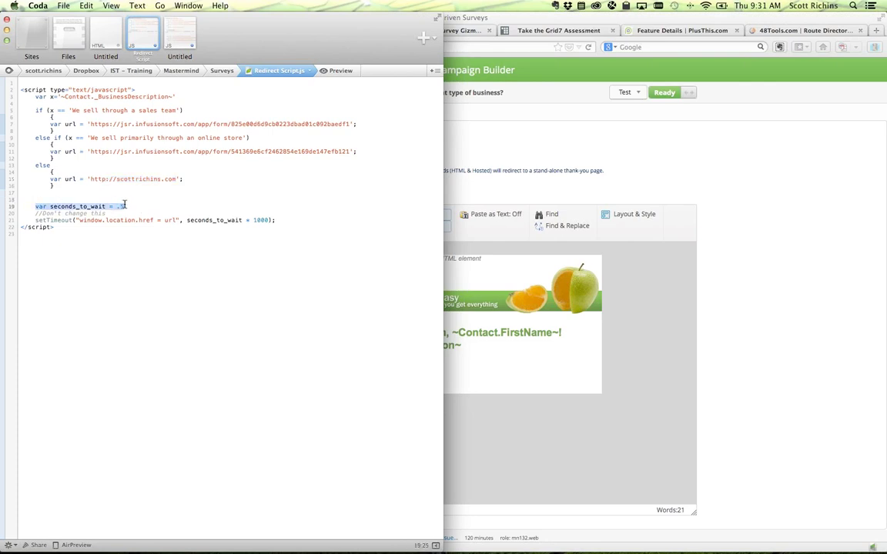
left_click(126, 206)
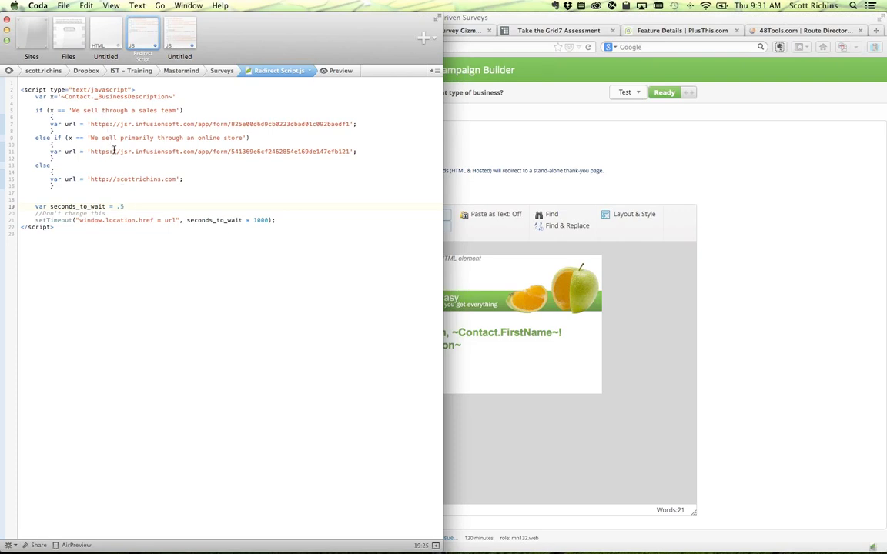
left_click_drag(123, 208, 118, 208)
left_click(126, 206)
- In Firefox, inspect the hidden script element's HTML, then return to the campaign canvas via Design
left_click(536, 193)
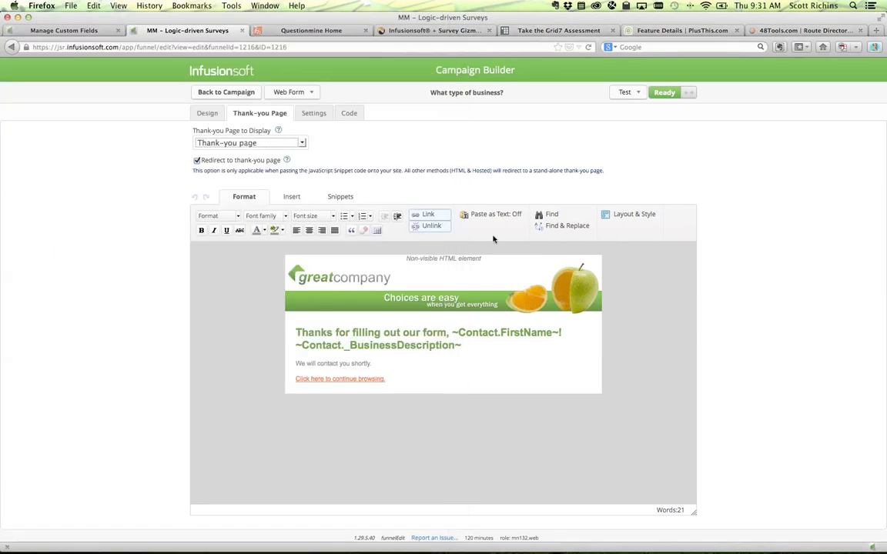
double_click(431, 259)
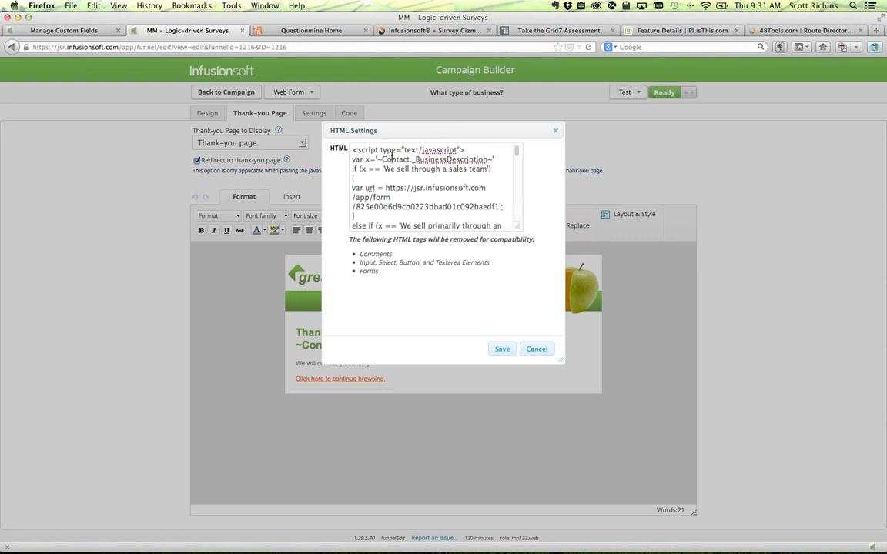
scroll(390, 154, "down", 10)
scroll(390, 154, "up", 10)
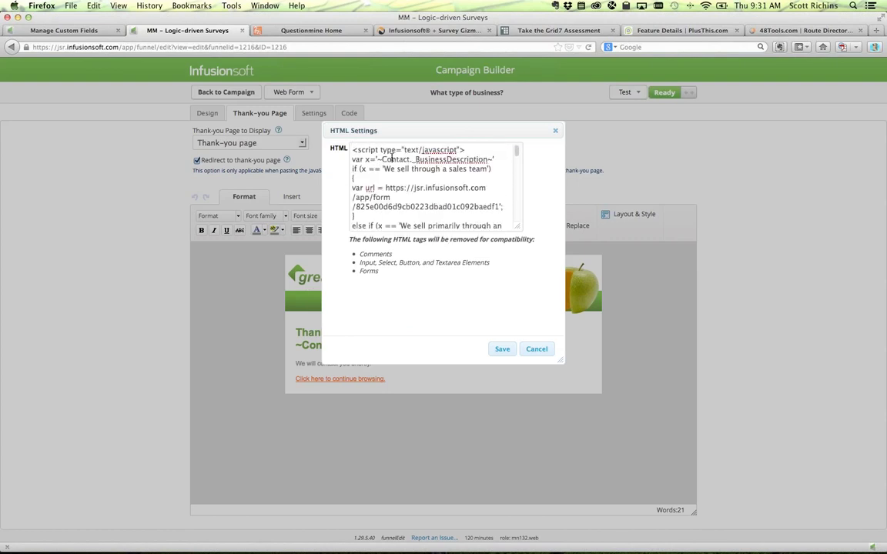
left_click(510, 353)
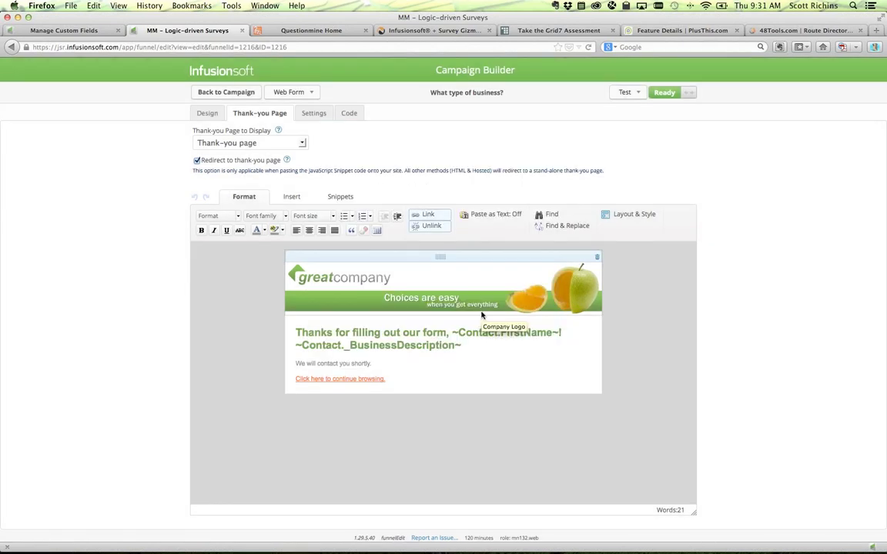
left_click(208, 113)
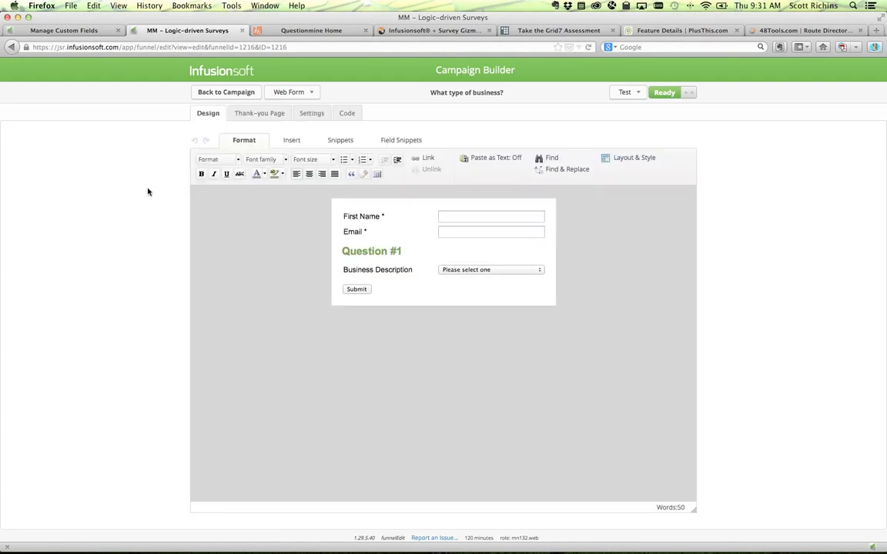
left_click(233, 93)
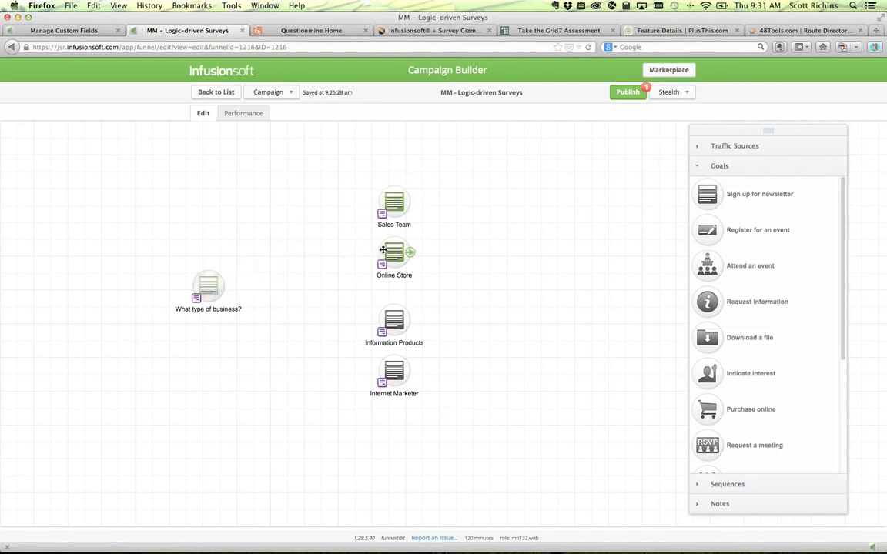
- Publish the campaign changes, confirming the modified goal, and return to editing
left_click(624, 92)
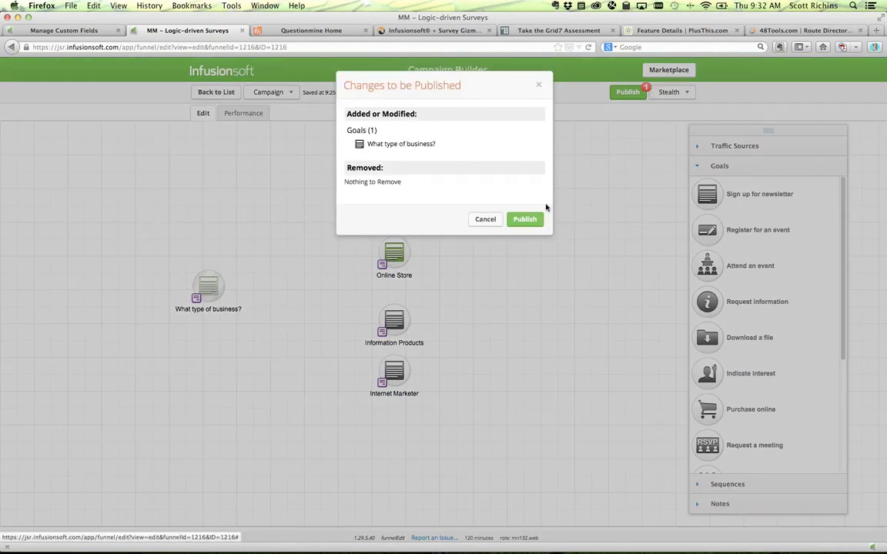
left_click(525, 220)
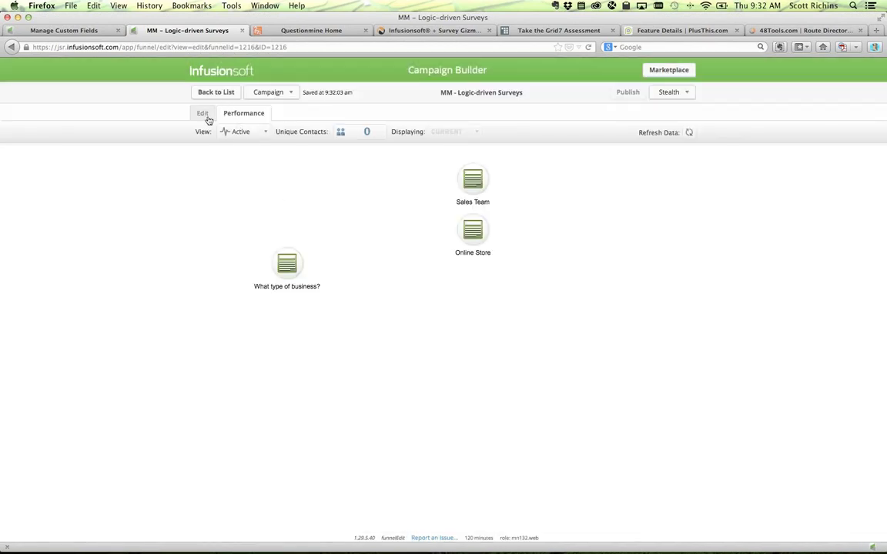
left_click(201, 112)
- Show the hosted-version URLs in the What type of business? form's Code options
double_click(287, 237)
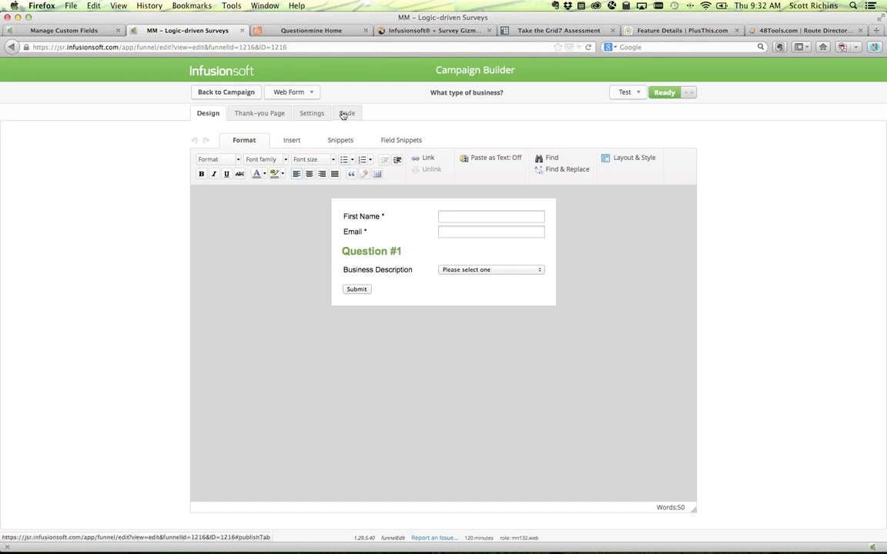
left_click(343, 114)
left_click(293, 333)
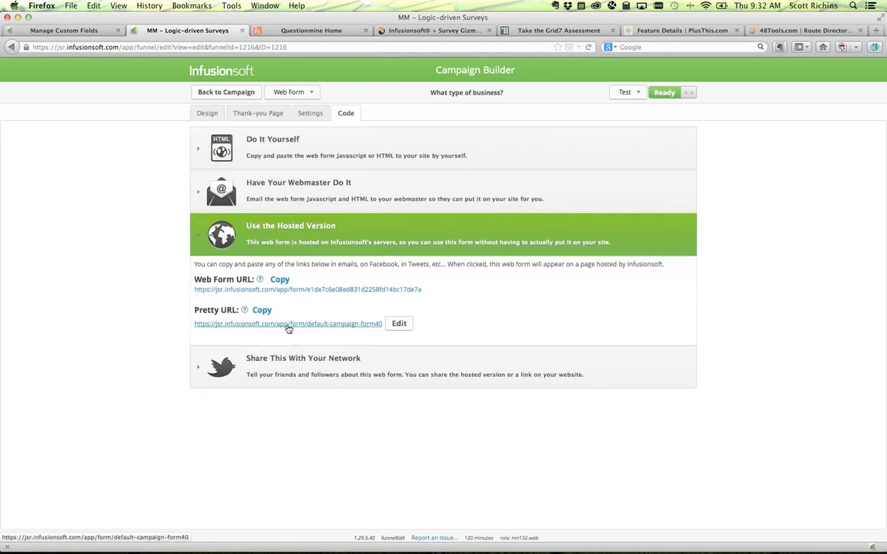
- Submit the hosted form with a test first name and email, choosing We sell primarily through an online store
left_click(288, 324)
left_click(460, 80)
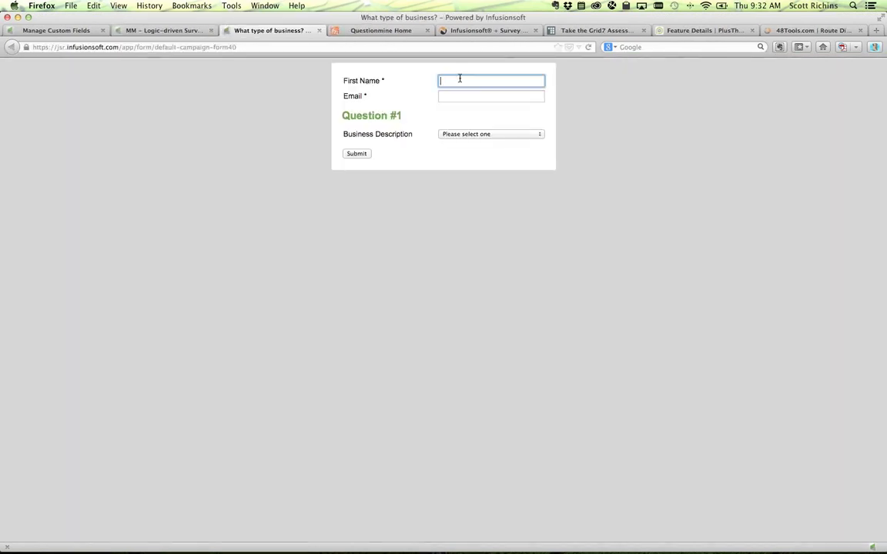
type("MMTeset 11")
key("Tab")
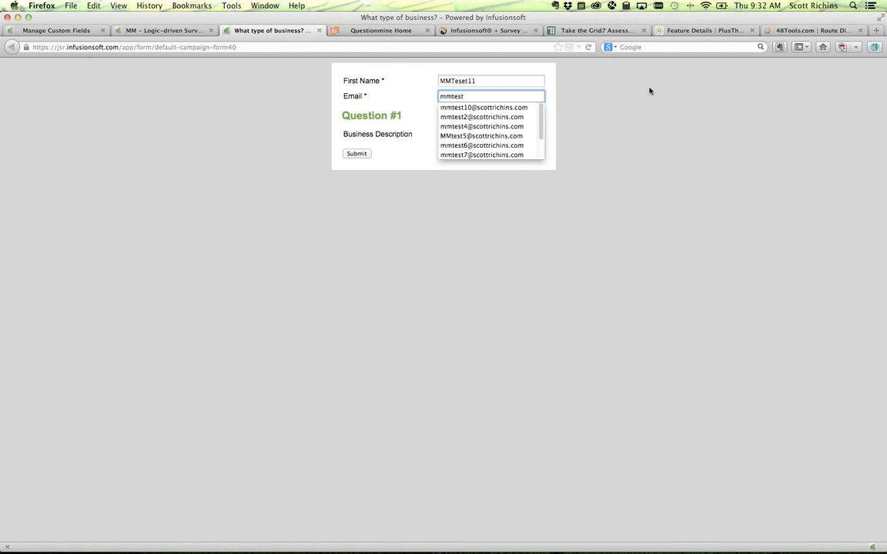
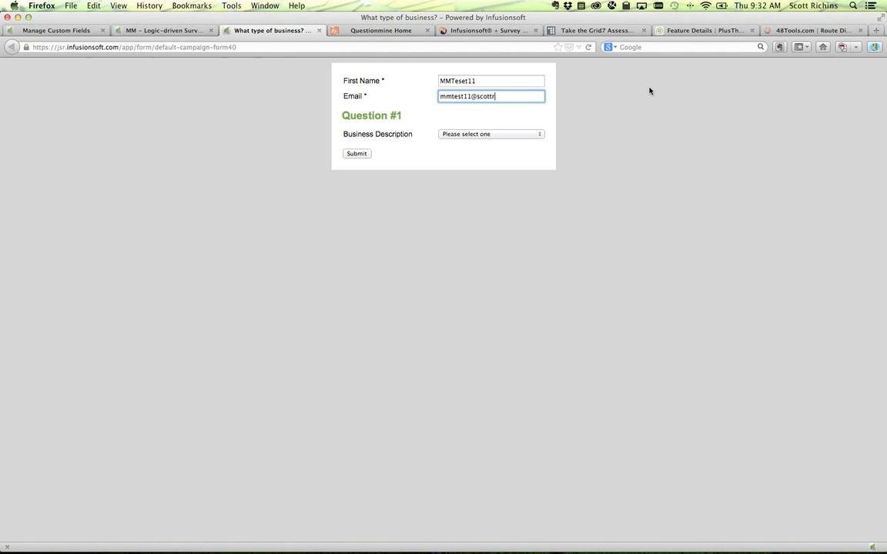
left_click(517, 135)
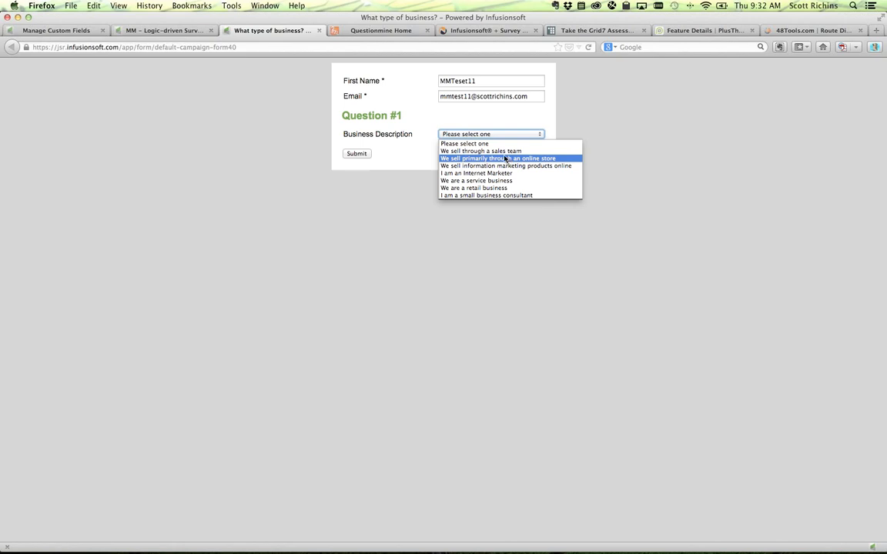
left_click(501, 158)
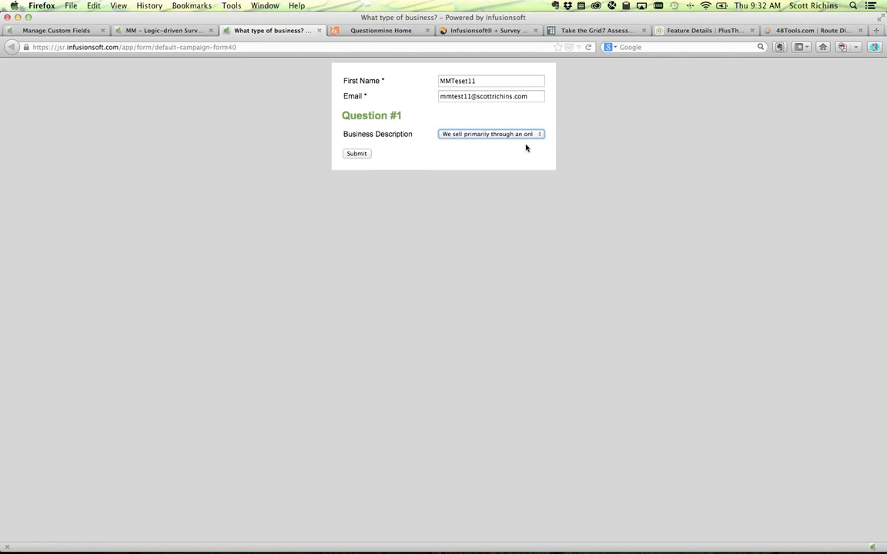
left_click(356, 153)
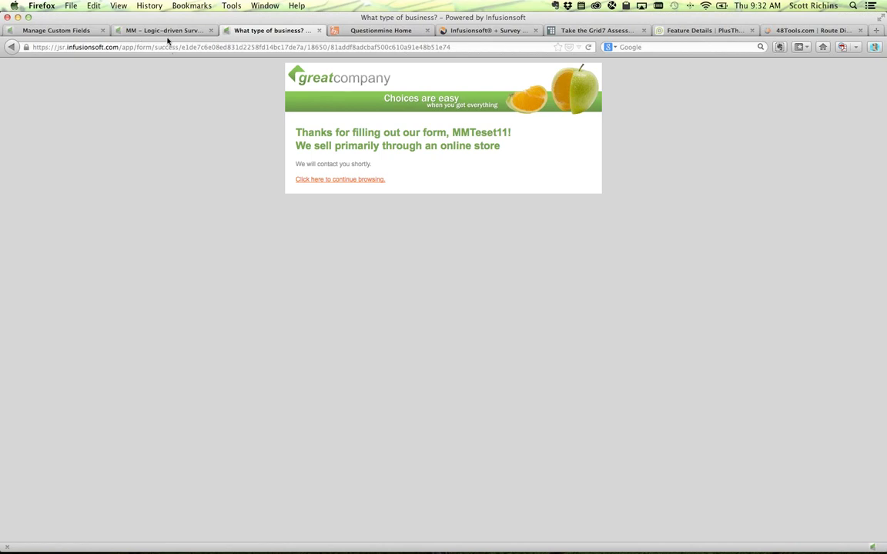
- Resubmit the form with the same test contact, choosing We sell through a sales team
left_click(11, 47)
left_click(446, 80)
type("mm")
key("Down")
key("Tab")
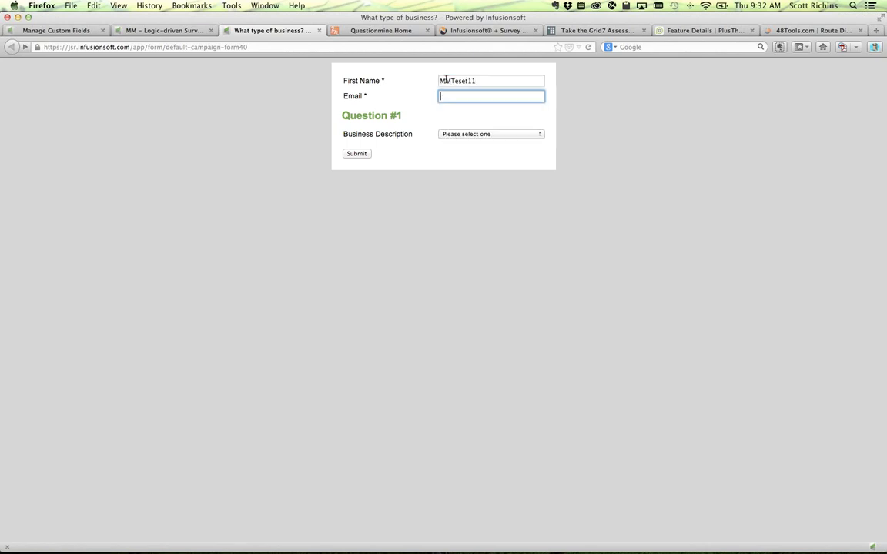
type("mm")
key("Down")
key("Tab")
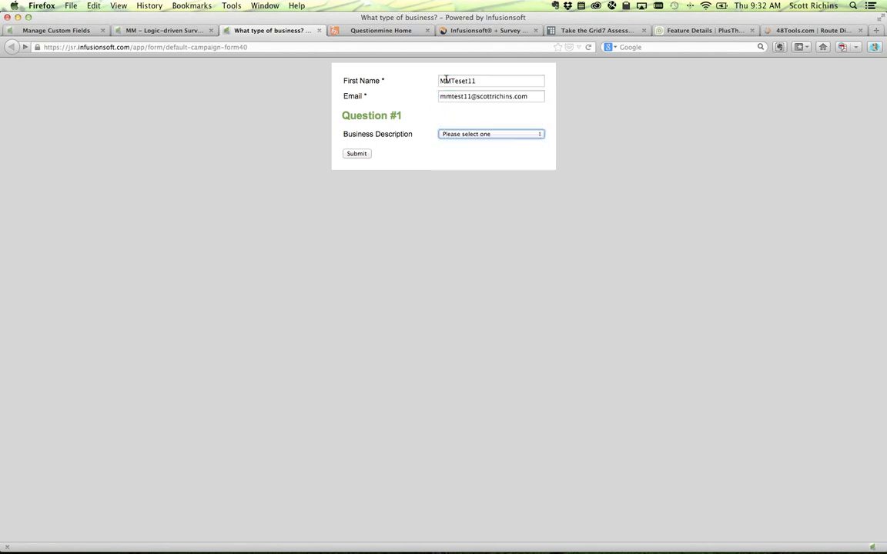
left_click(500, 136)
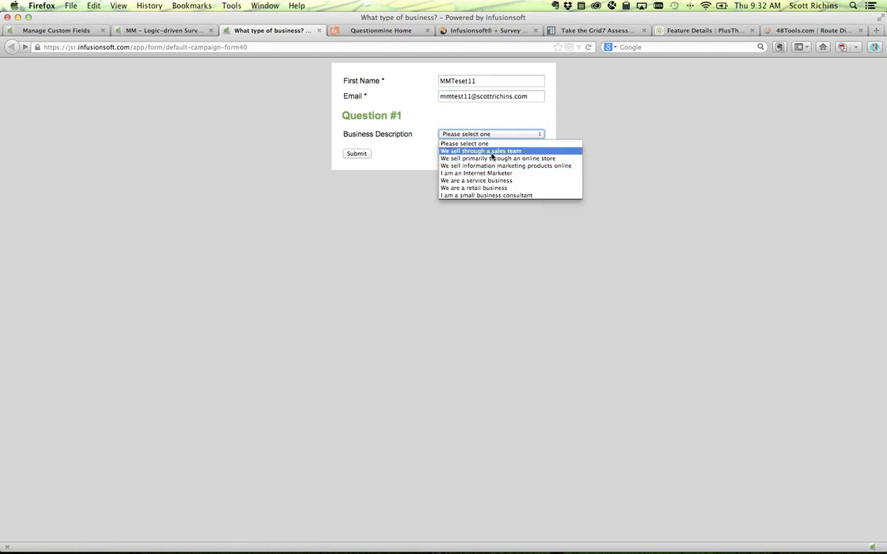
left_click(489, 151)
left_click(359, 155)
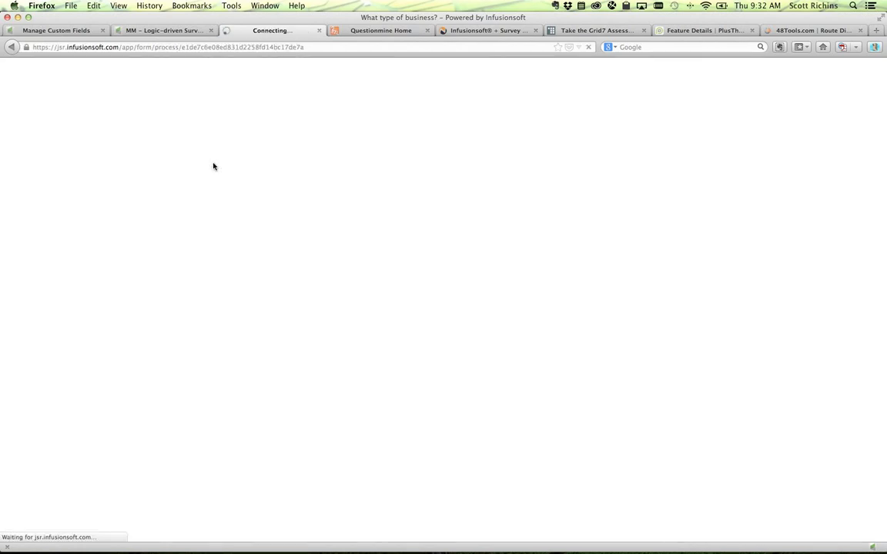
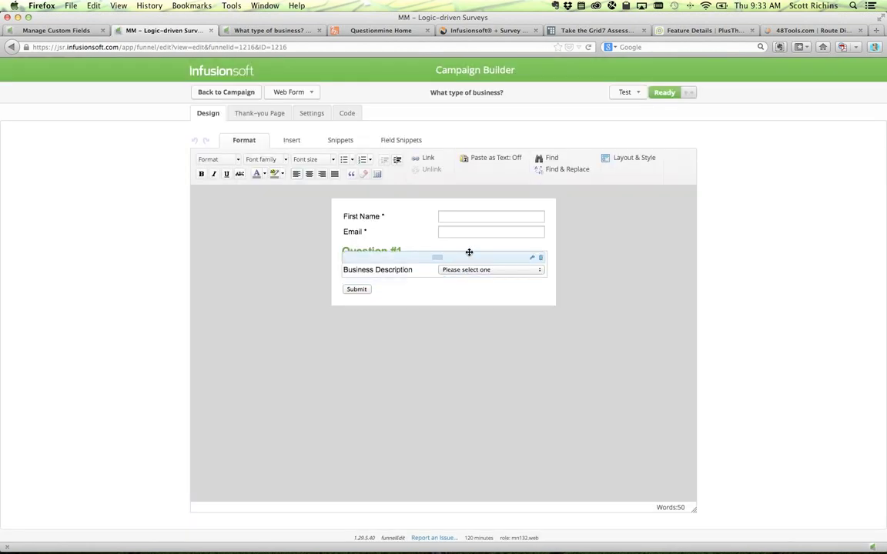
- Move Question #1 below Email, raise the spacer height one step, save, and publish the campaign
left_click_drag(469, 252, 461, 249)
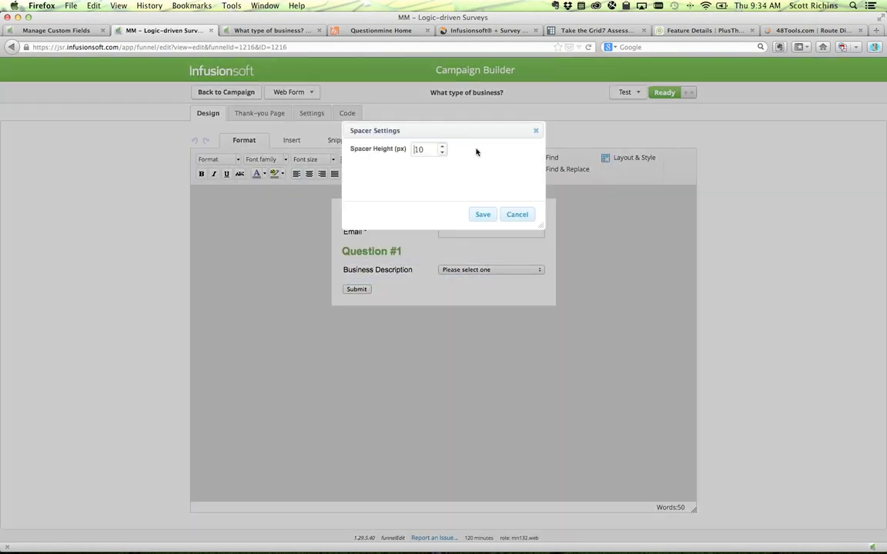
left_click(442, 147)
left_click(480, 214)
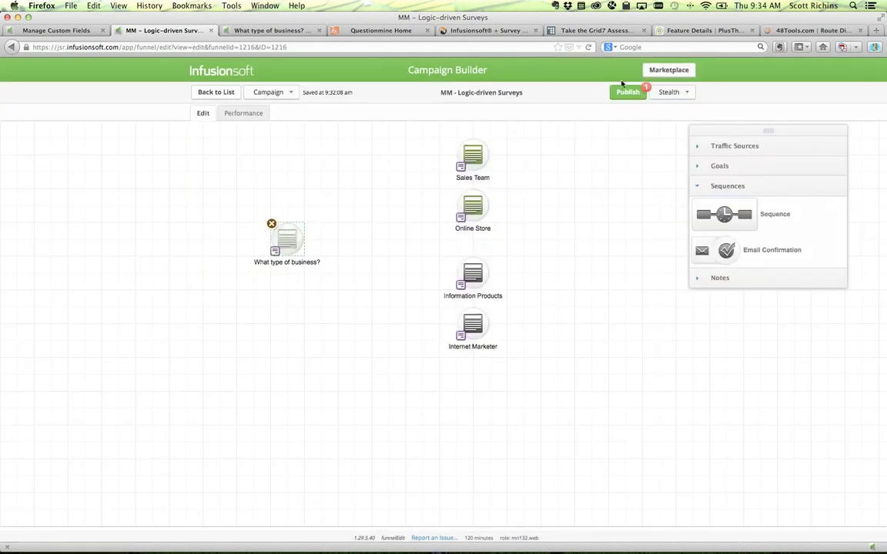
left_click(625, 90)
left_click(525, 218)
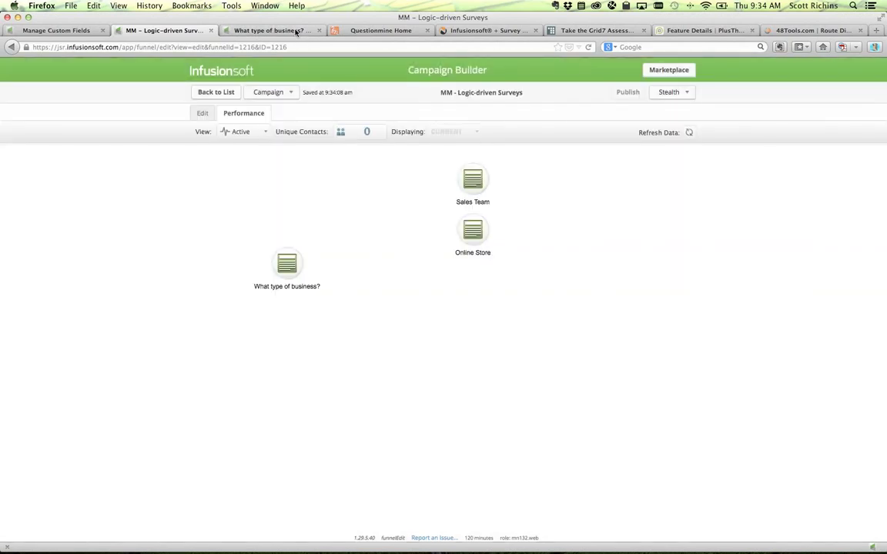
- On the live survey form, fill First Name and Email with the suggested test values
left_click(296, 31)
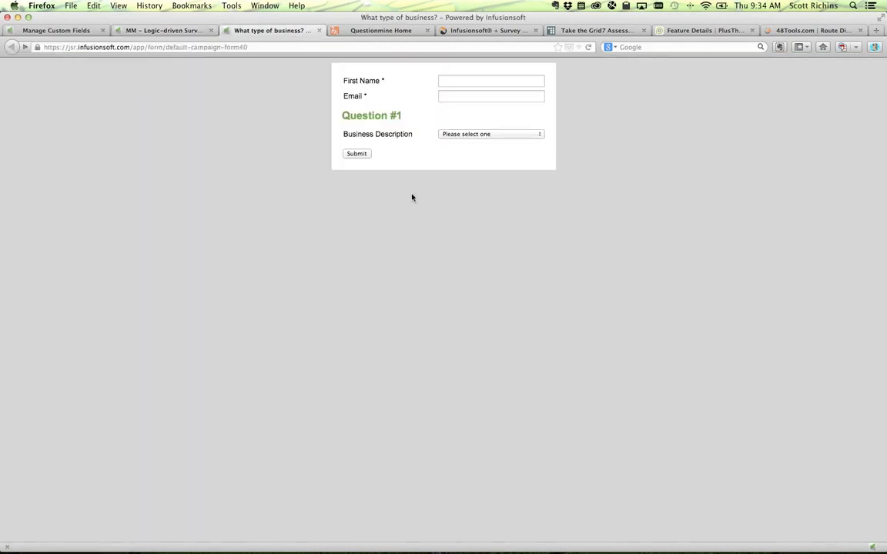
left_click(469, 82)
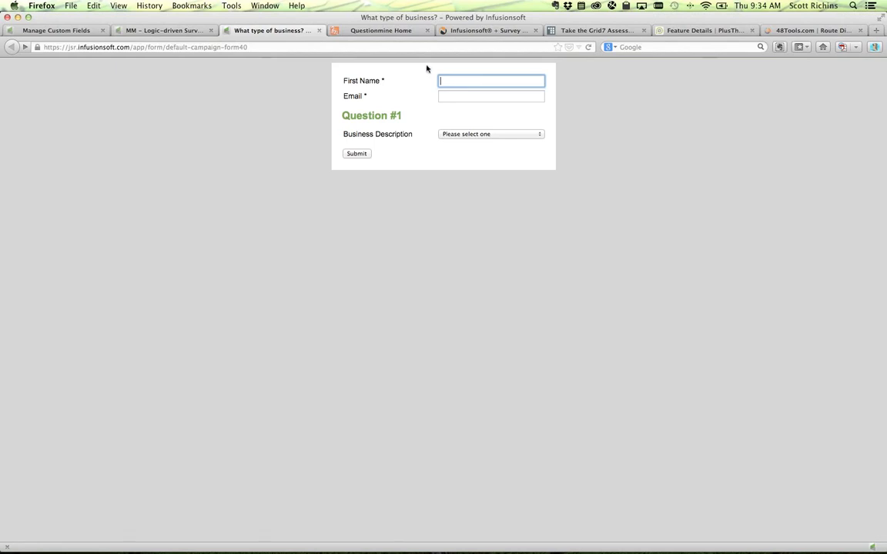
left_click(467, 81)
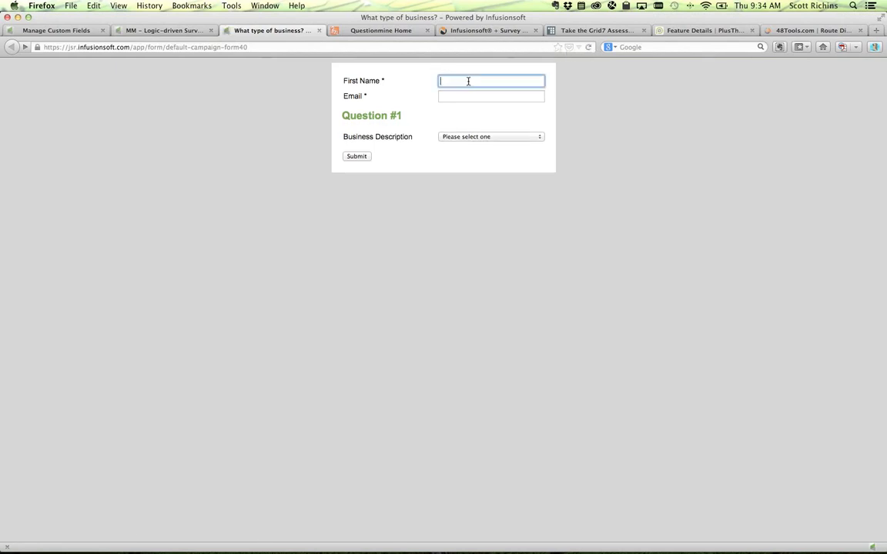
type("MMte")
key("Down")
key("Down")
key("Down")
key("Tab")
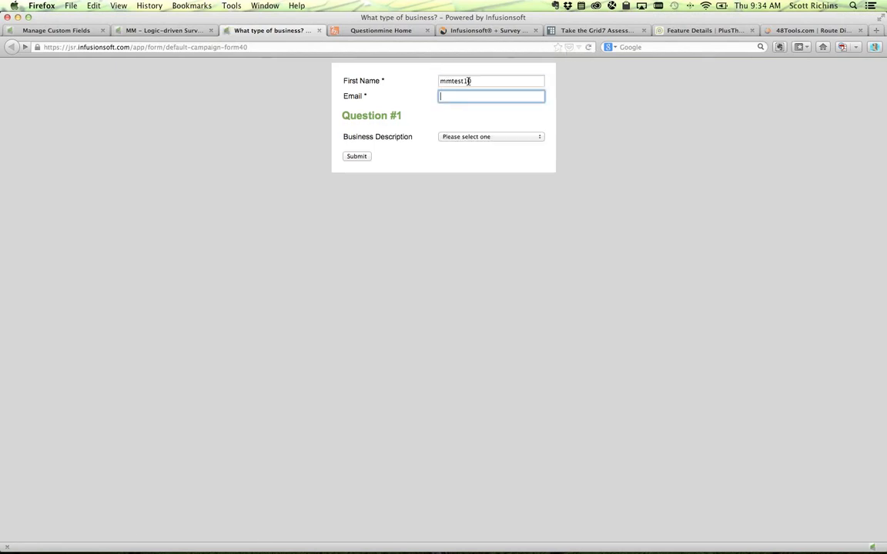
type("mmte")
key("Down")
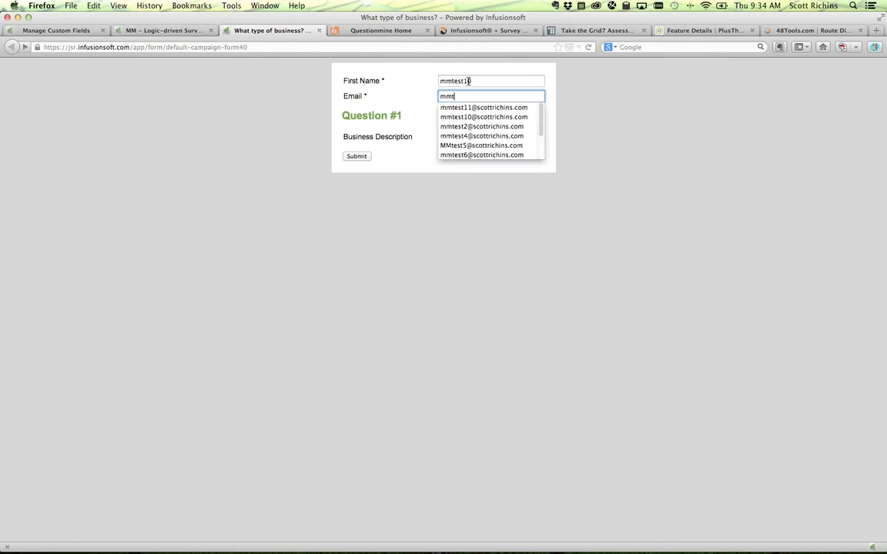
key("Tab")
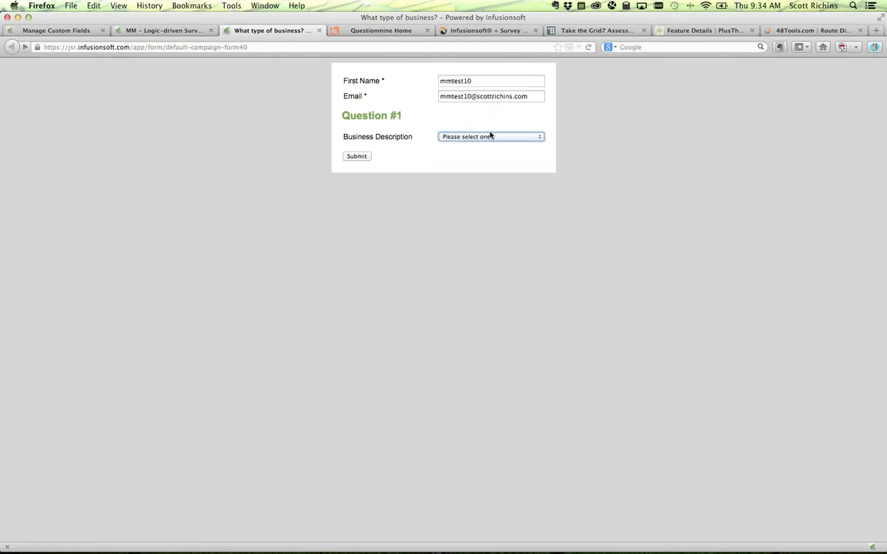
- Answer 'We sell through a sales team', submit, and continue past the thank-you page
left_click(489, 137)
left_click(483, 154)
left_click(360, 157)
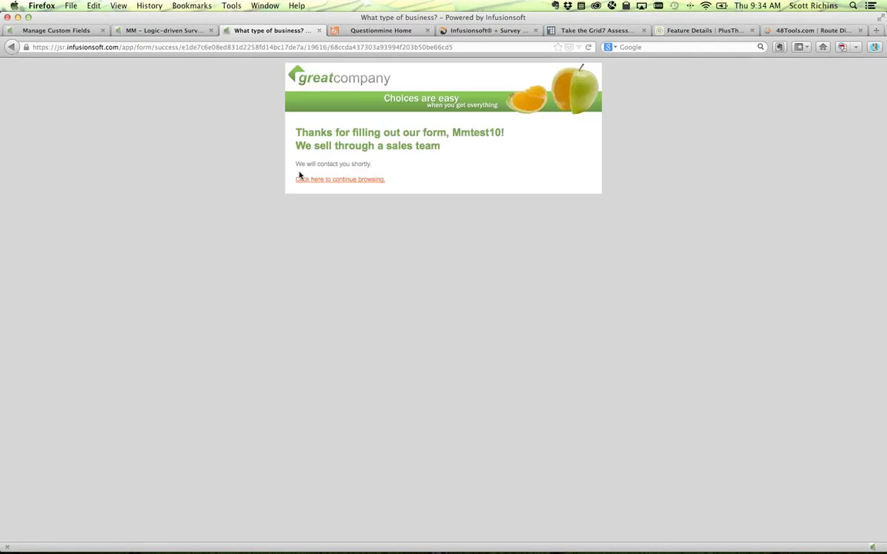
left_click(352, 178)
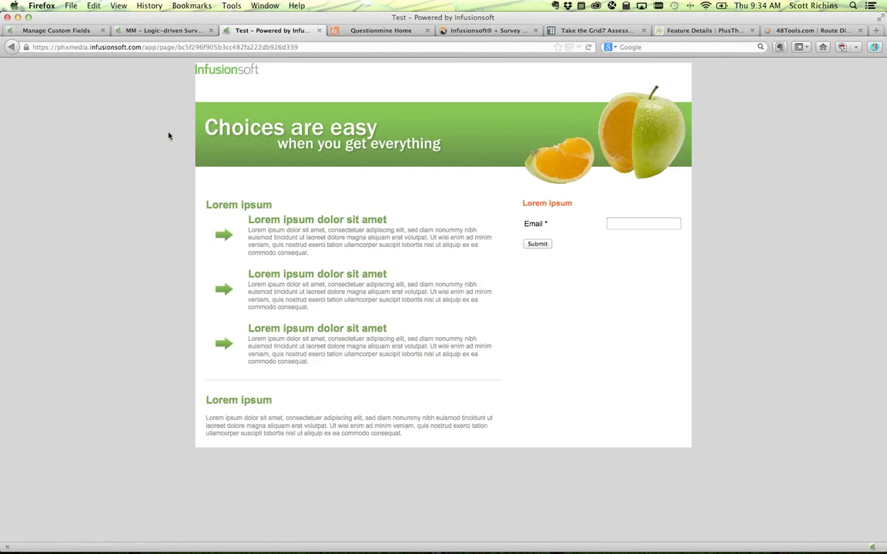
left_click_drag(96, 47, 315, 46)
left_click(174, 107)
- Browse the Questionmine homepage, then bring up the Novak Solutions Infusionsoft + Survey Gizmo page
left_click(348, 30)
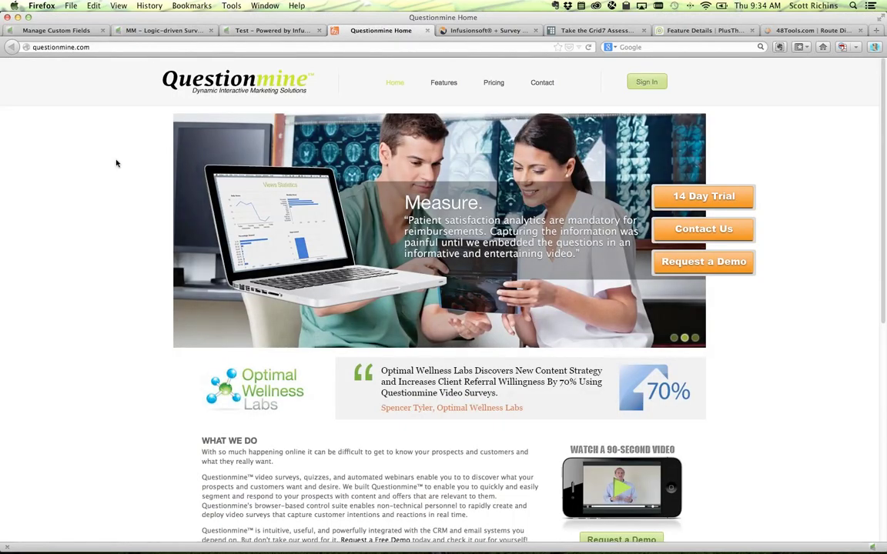
scroll(94, 222, "down", 3)
scroll(93, 223, "down", 4)
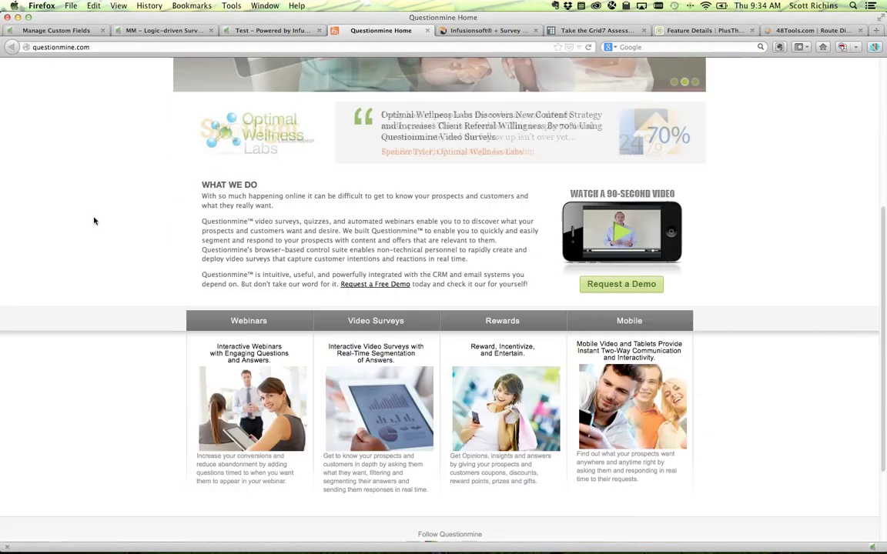
scroll(94, 222, "up", 6)
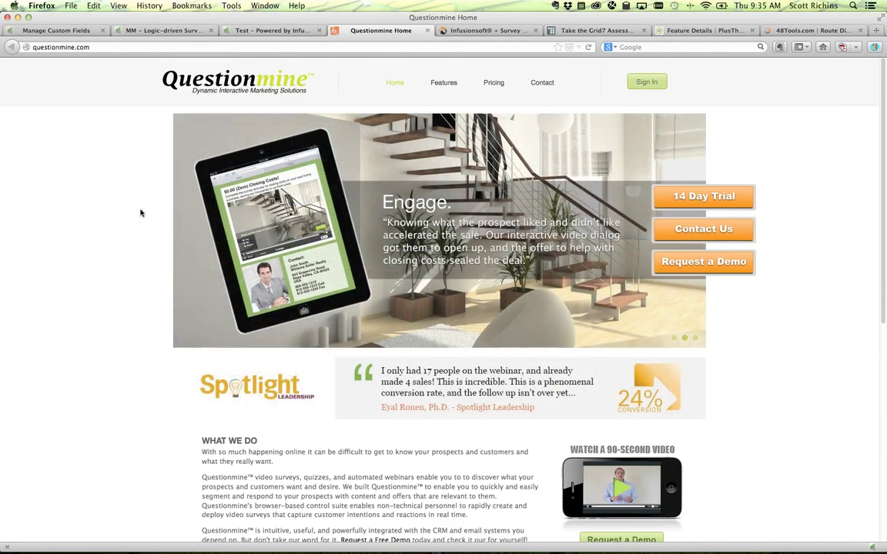
left_click(502, 33)
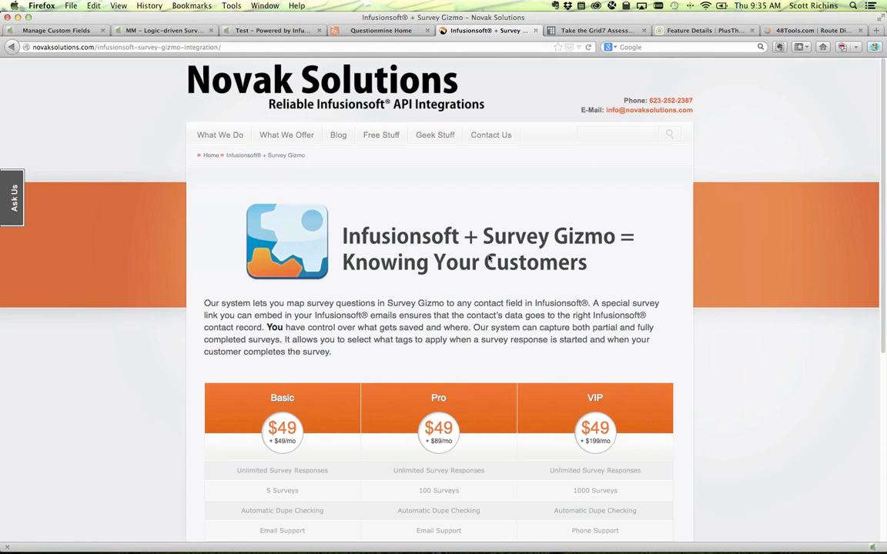
- Scroll through the Basic, Pro and VIP pricing table, then switch to the Grid7 assessment
scroll(637, 281, "down", 5)
scroll(637, 281, "up", 3)
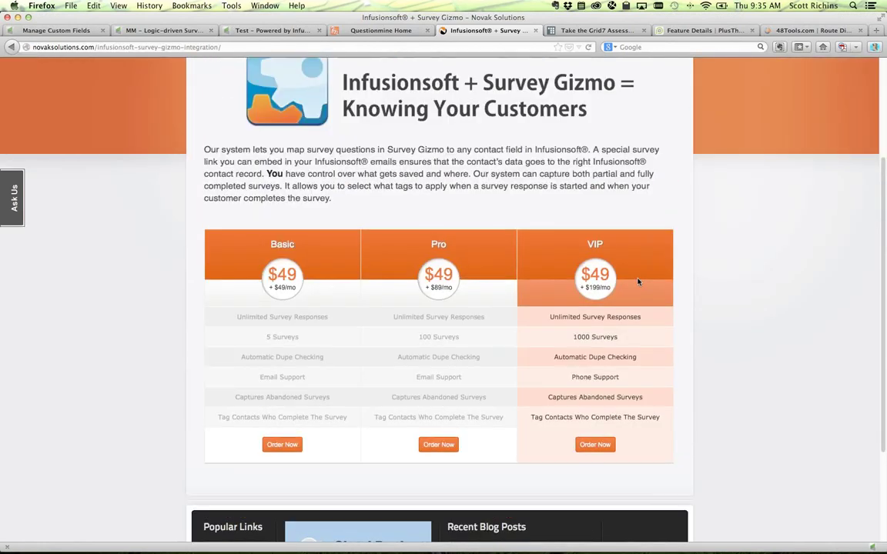
scroll(637, 283, "down", 4)
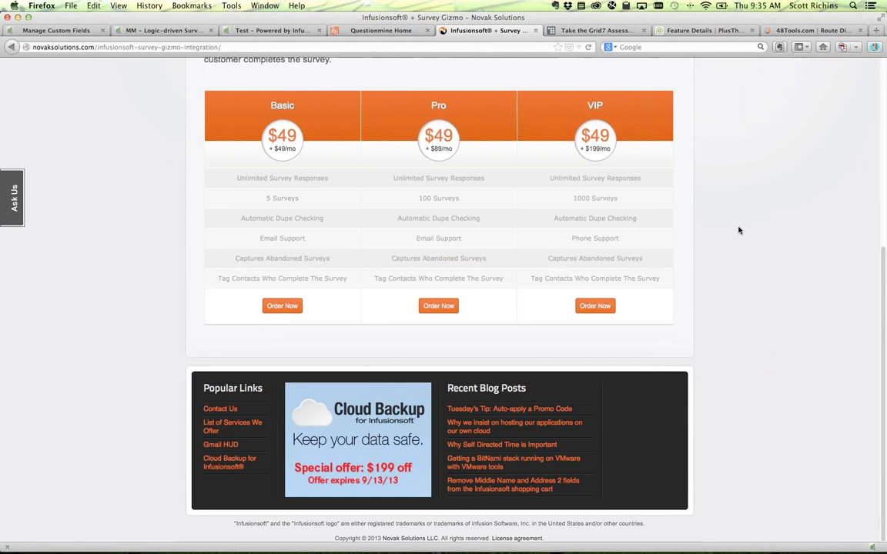
scroll(738, 230, "up", 5)
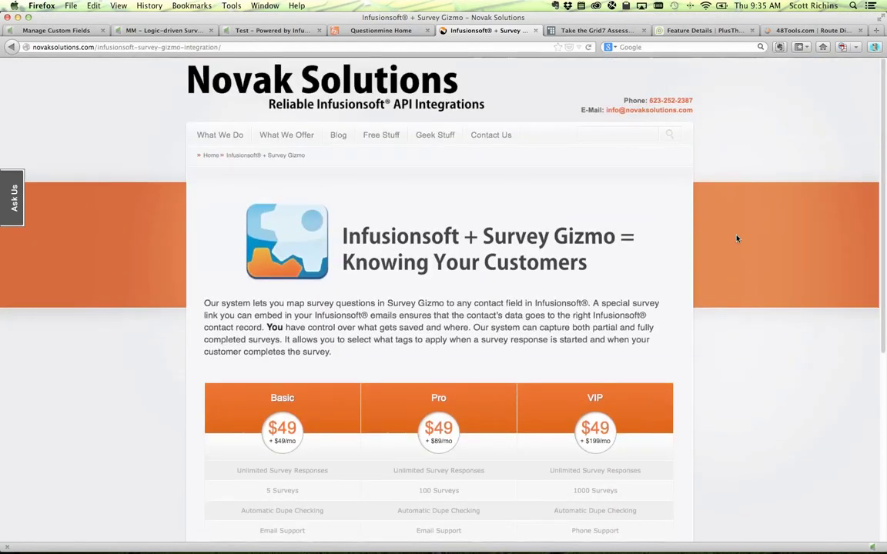
scroll(736, 239, "down", 3)
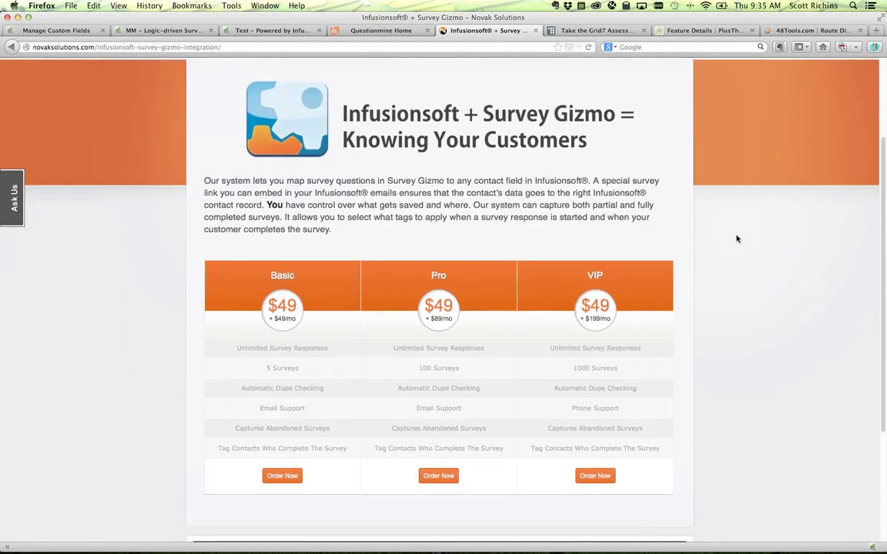
scroll(737, 238, "up", 3)
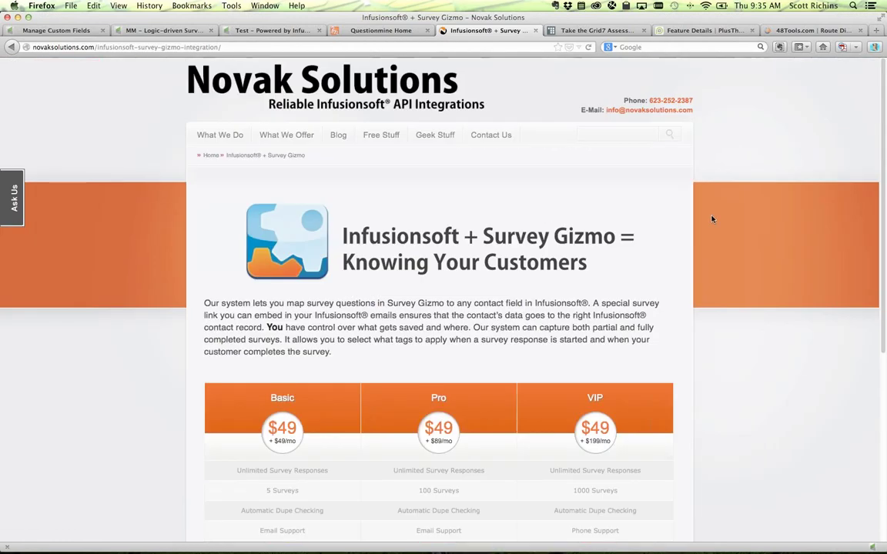
left_click(595, 30)
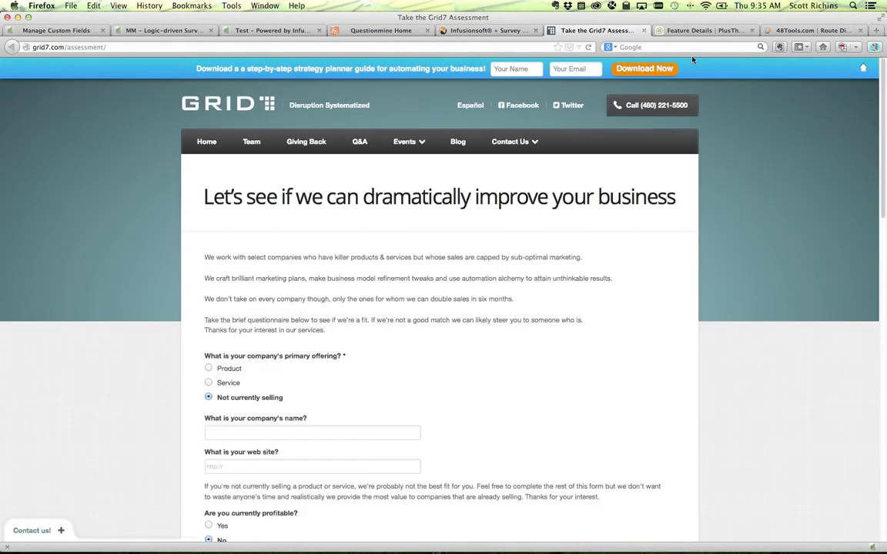
- Briefly show the PlusThis Customized Thank You Pages feature, then the 48Tools Route Director page
left_click(681, 31)
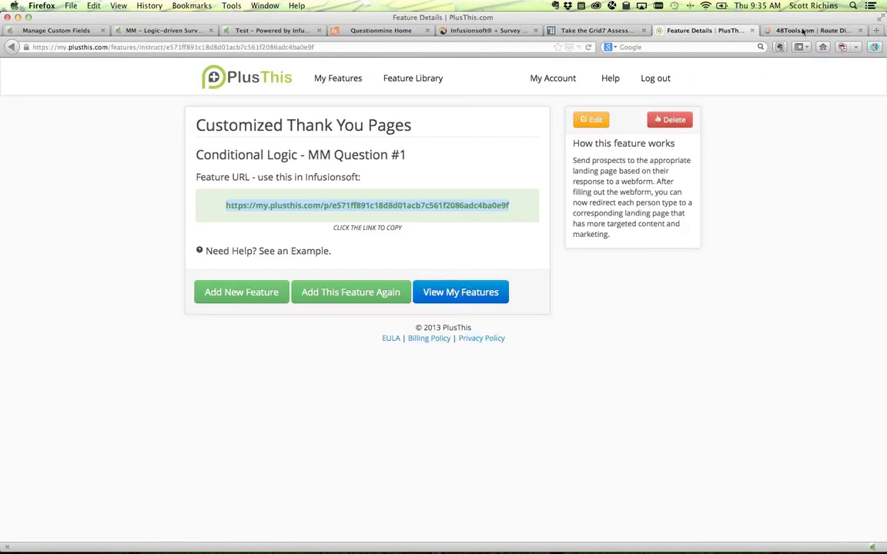
left_click(793, 30)
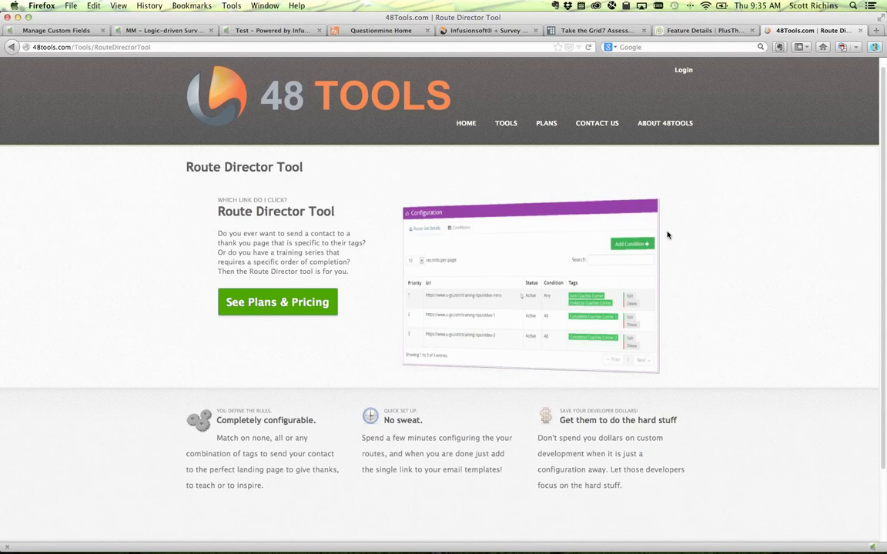
- Return to the PlusThis Conditional Logic - MM Question #1 feature details
left_click(709, 32)
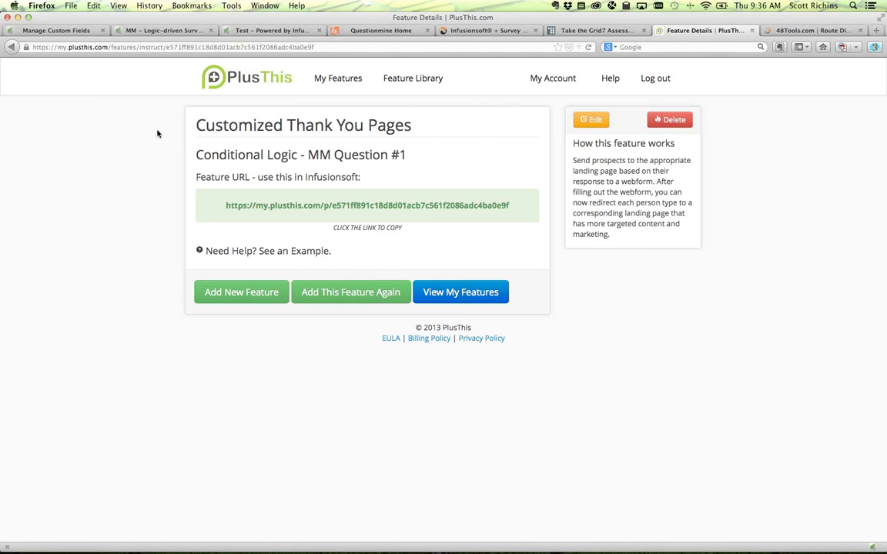
- Bring up the Grid7 'dramatically improve your business' assessment questionnaire
left_click(585, 30)
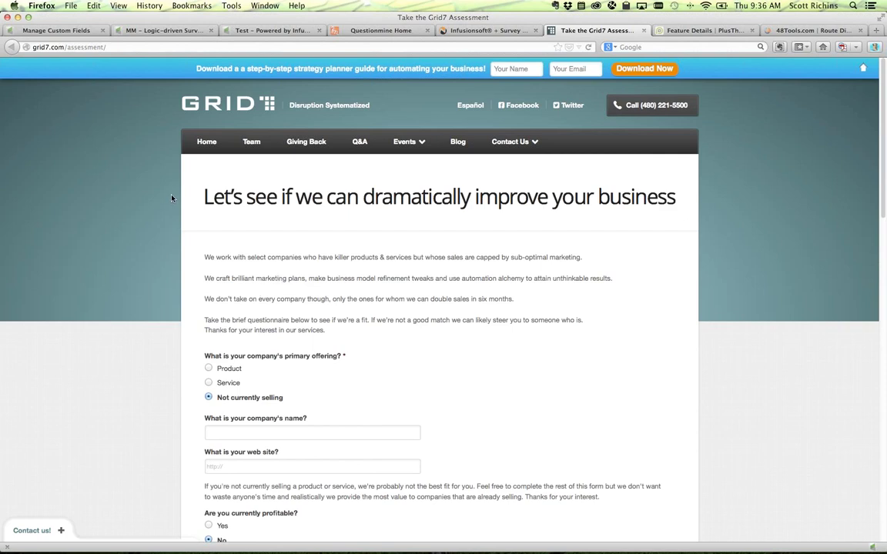
left_click(39, 46)
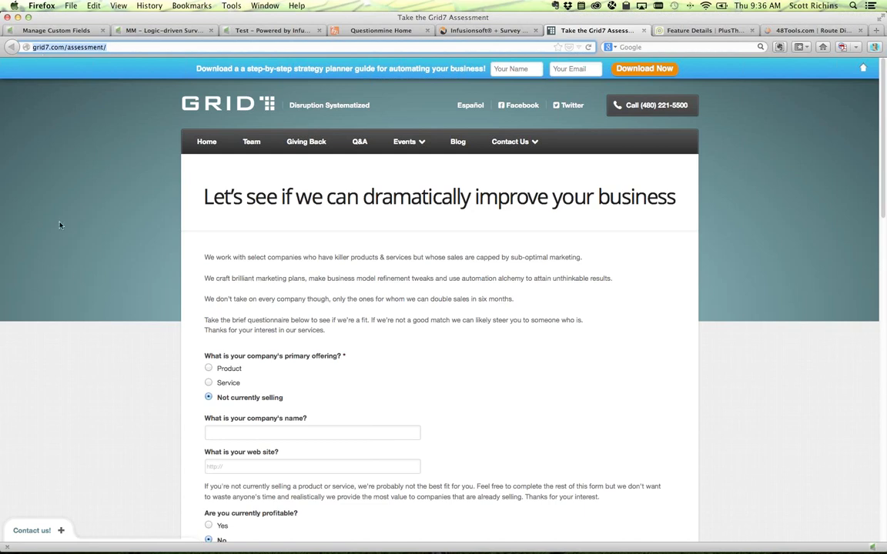
left_click(97, 336)
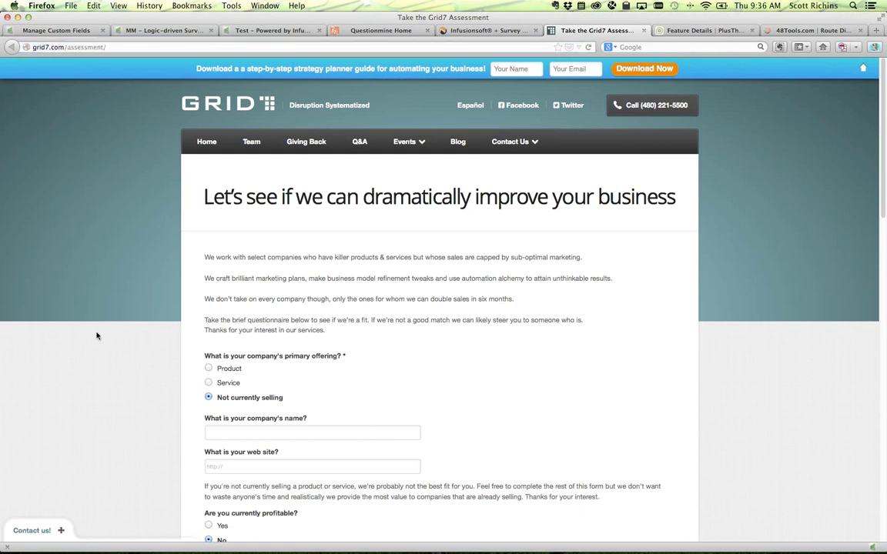
scroll(97, 335, "down", 3)
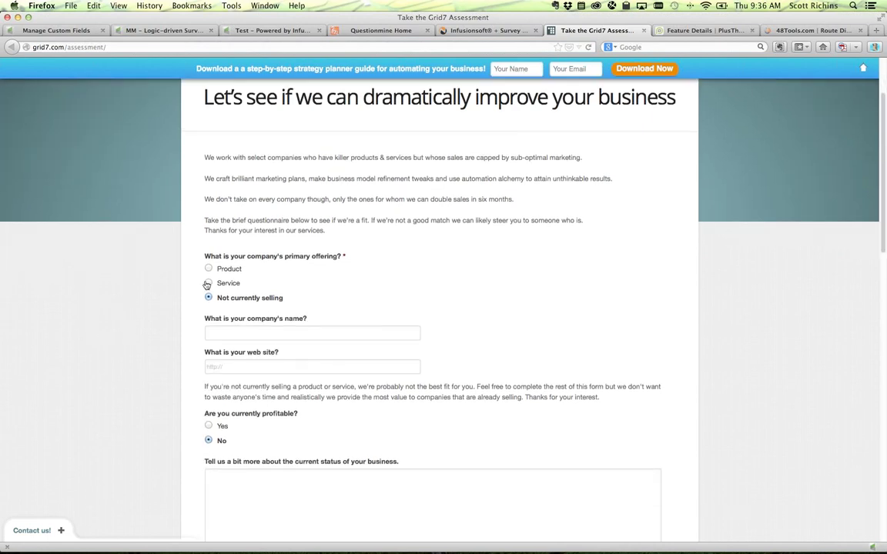
left_click(208, 269)
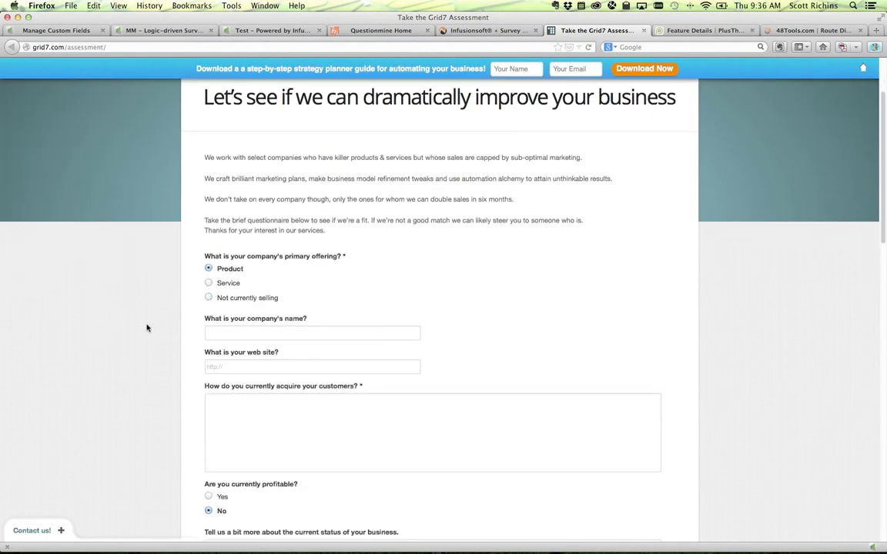
scroll(135, 301, "down", 1)
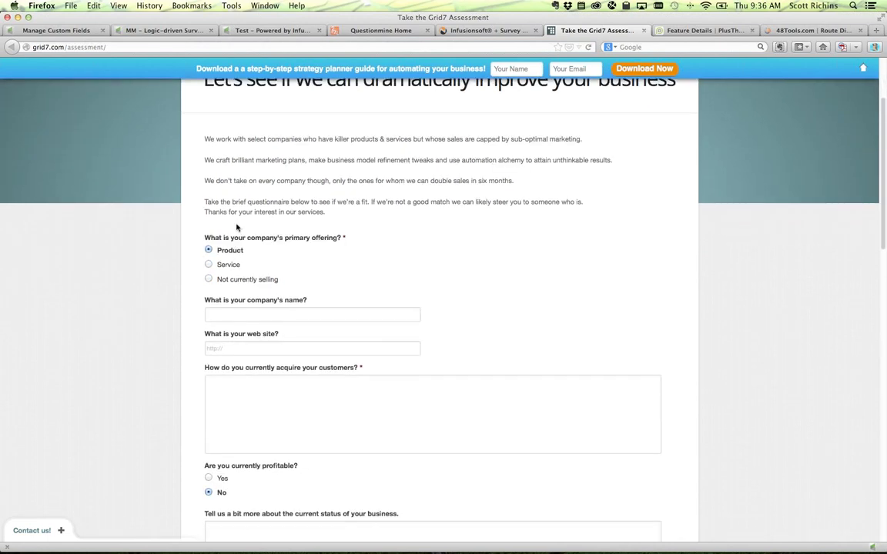
scroll(156, 266, "down", 3)
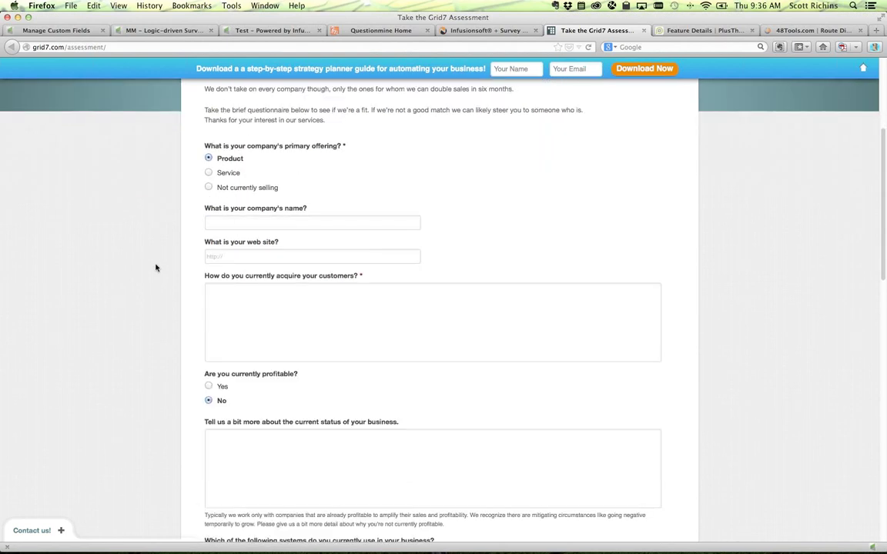
scroll(155, 267, "down", 1)
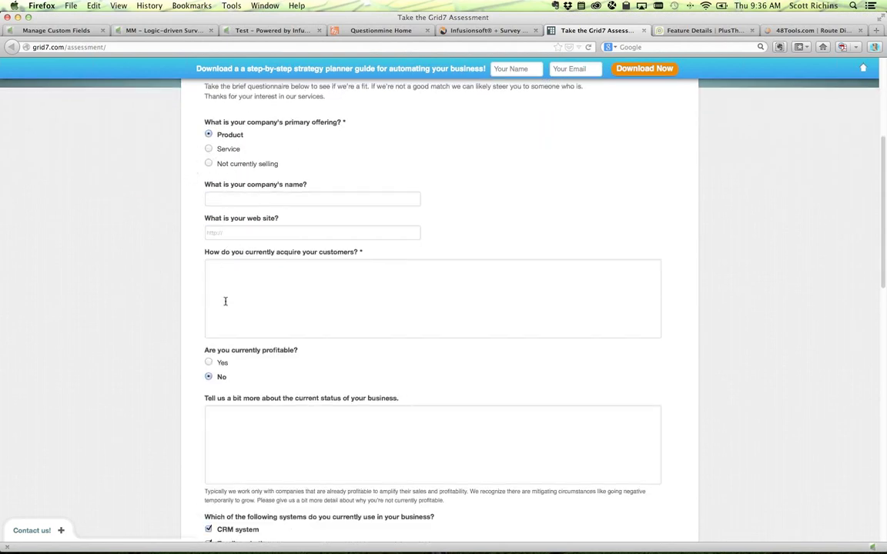
left_click(209, 164)
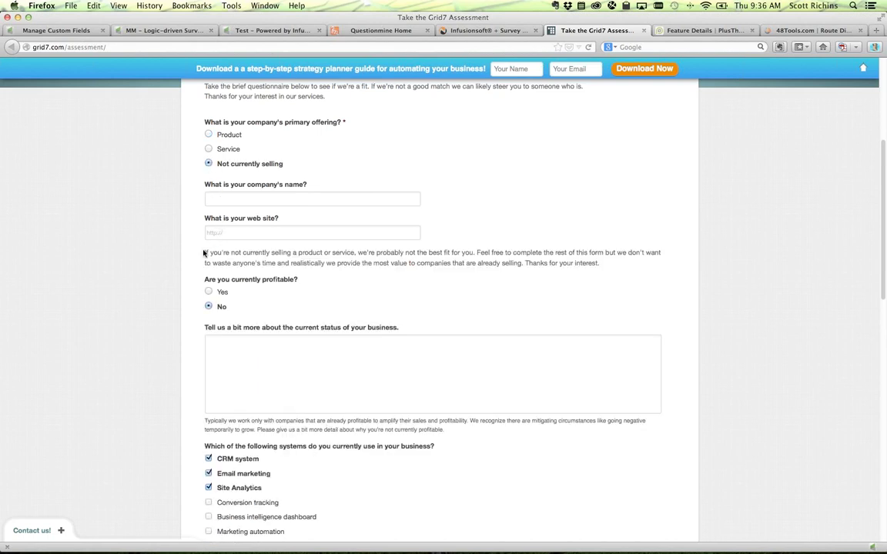
left_click_drag(204, 253, 242, 309)
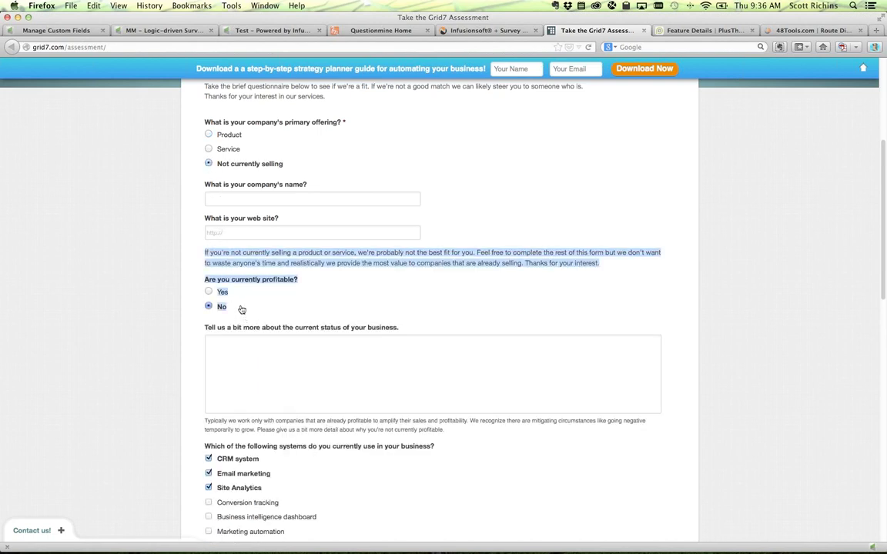
left_click(242, 308)
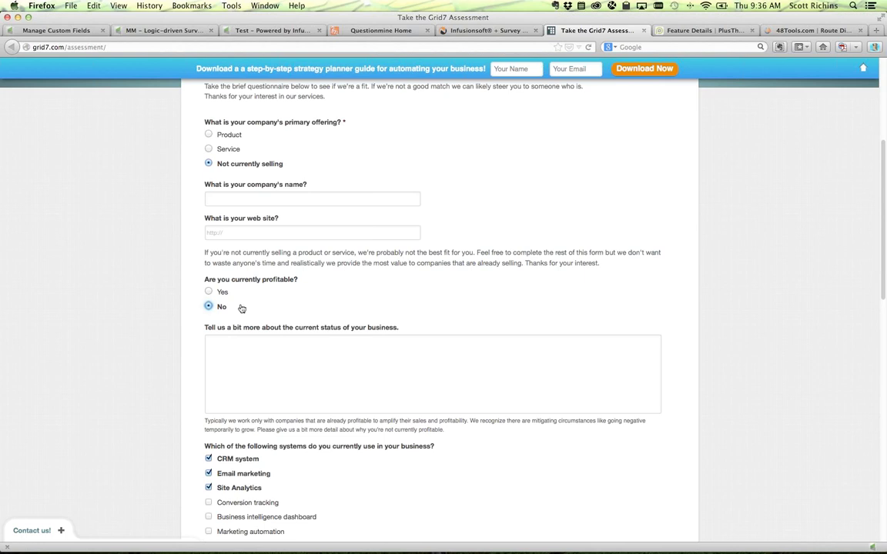
left_click(209, 135)
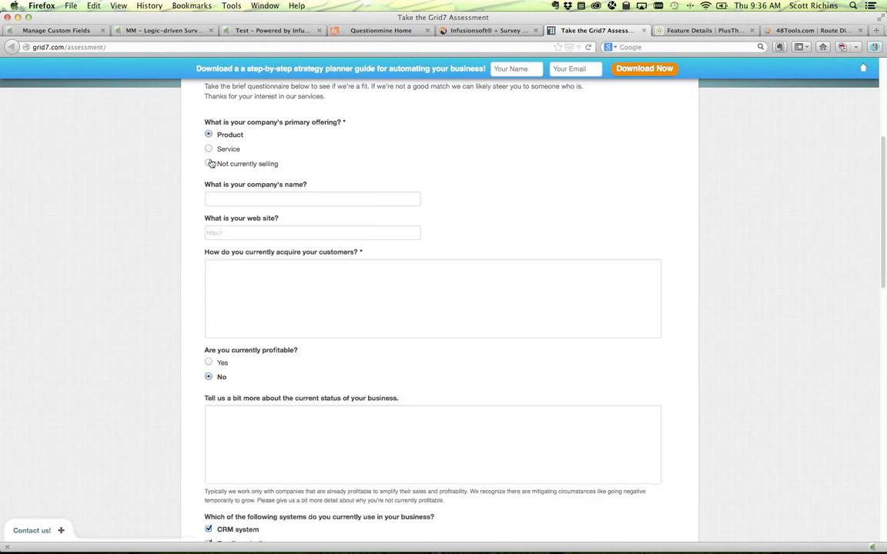
left_click(209, 164)
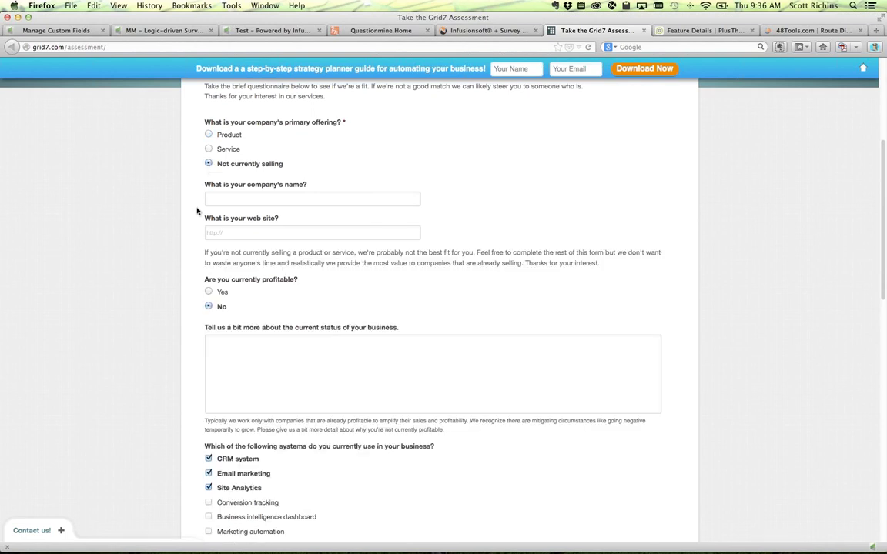
scroll(191, 251, "down", 3)
left_click_drag(201, 202, 223, 247)
left_click(223, 247)
scroll(97, 291, "down", 12)
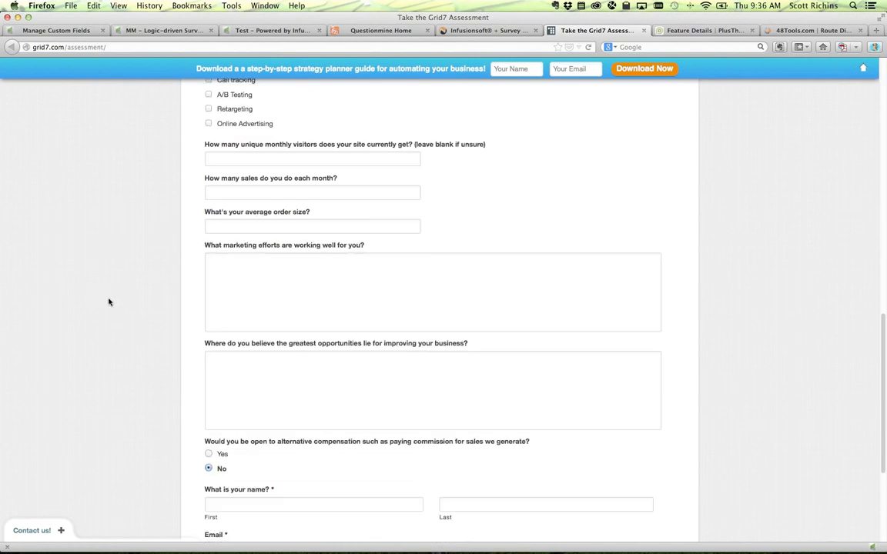
scroll(139, 393, "down", 3)
left_click(209, 259)
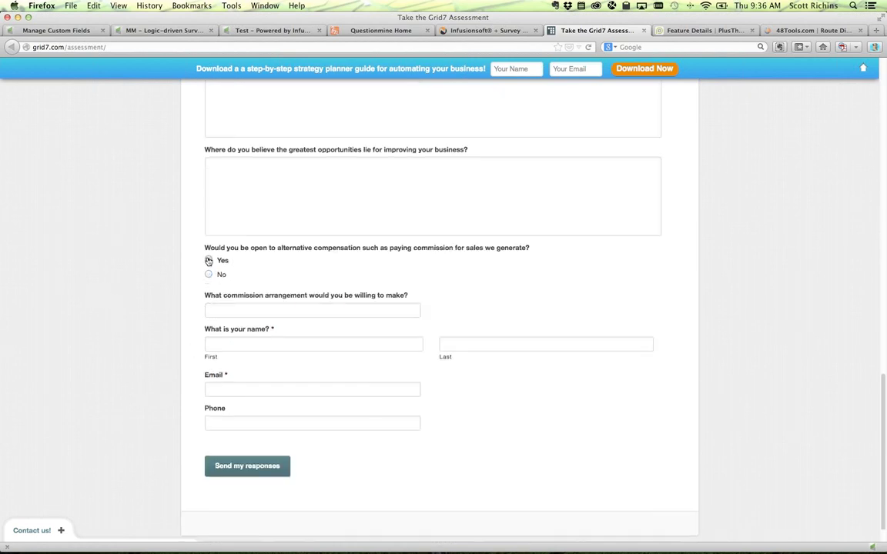
left_click_drag(205, 248, 340, 253)
left_click(340, 253)
left_click_drag(214, 295, 297, 312)
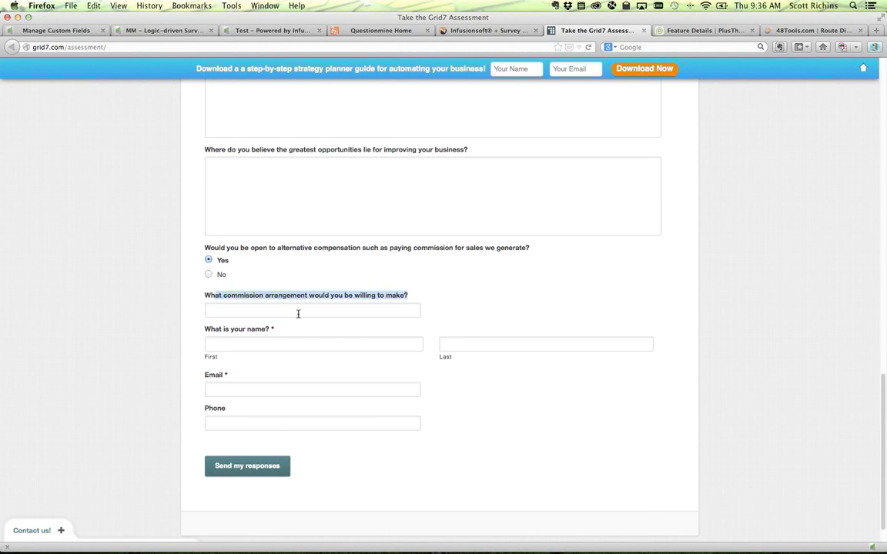
left_click(285, 302)
left_click(209, 274)
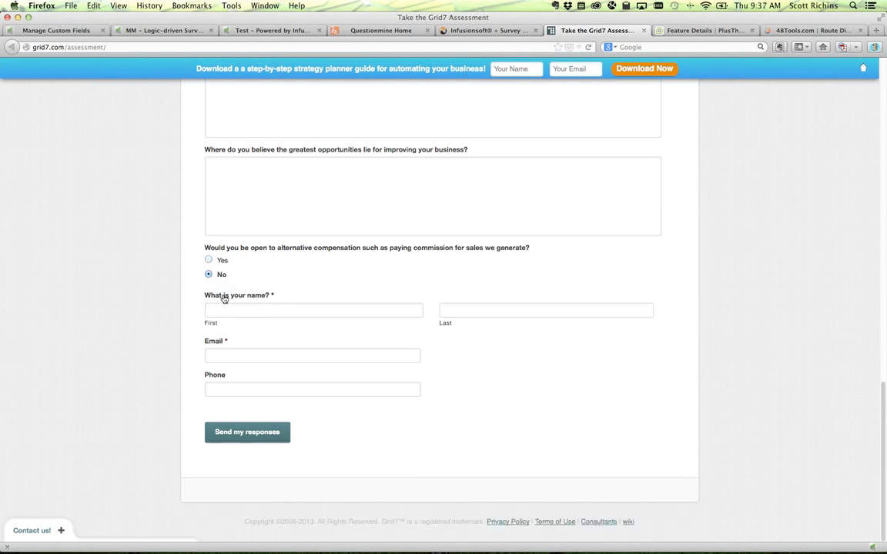
scroll(224, 299, "up", 10)
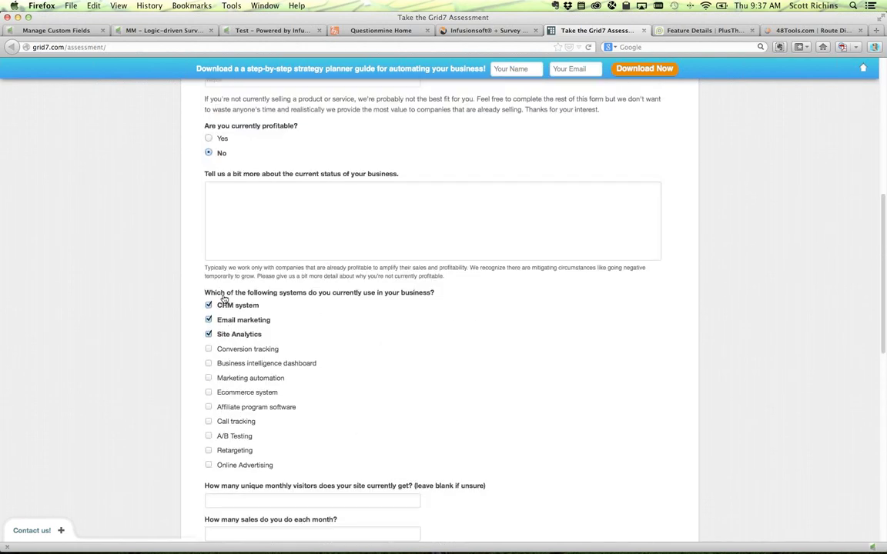
scroll(224, 299, "up", 1)
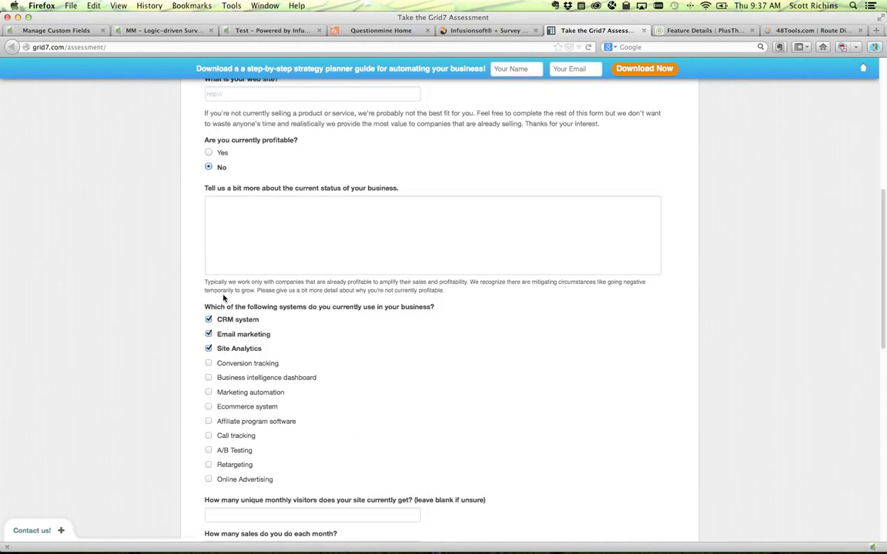
scroll(224, 298, "up", 10)
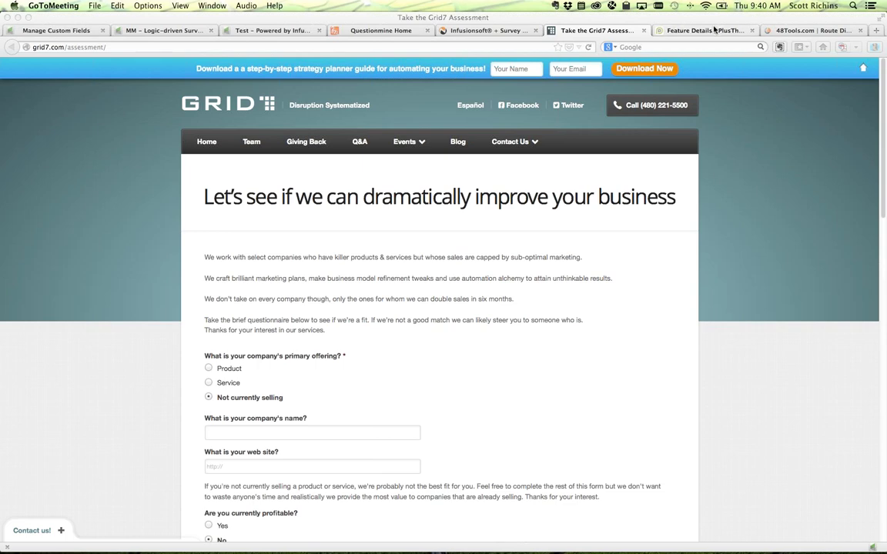
- Copy the Conditional Logic - MM Question #1 feature URL from PlusThis and return to Campaign Builder
left_click(653, 30)
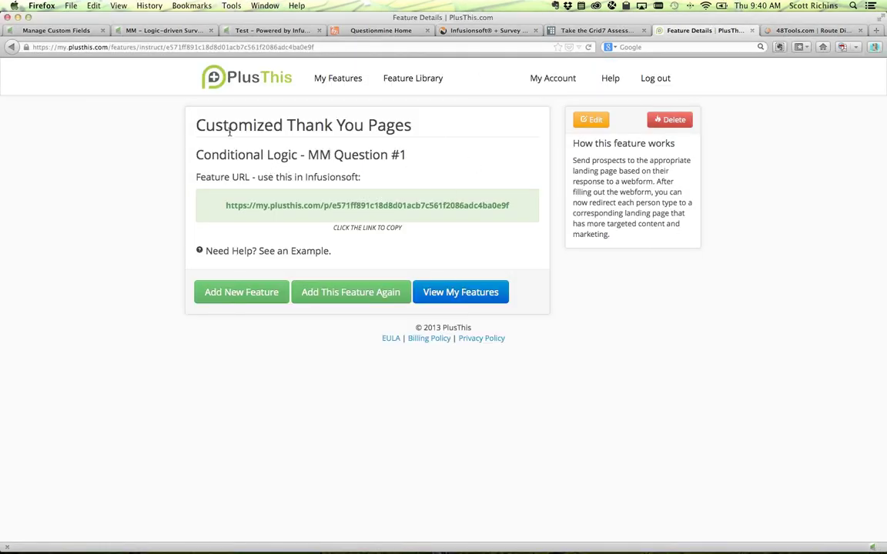
left_click(242, 206)
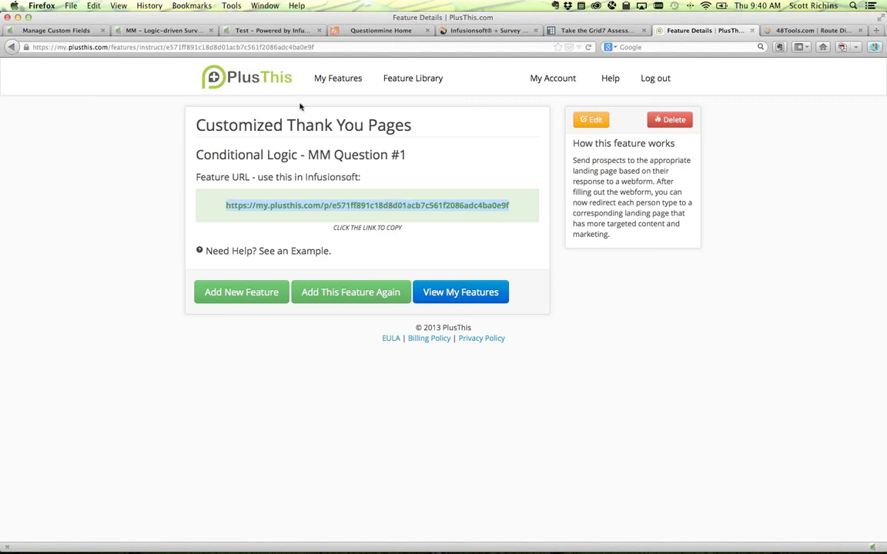
left_click(139, 31)
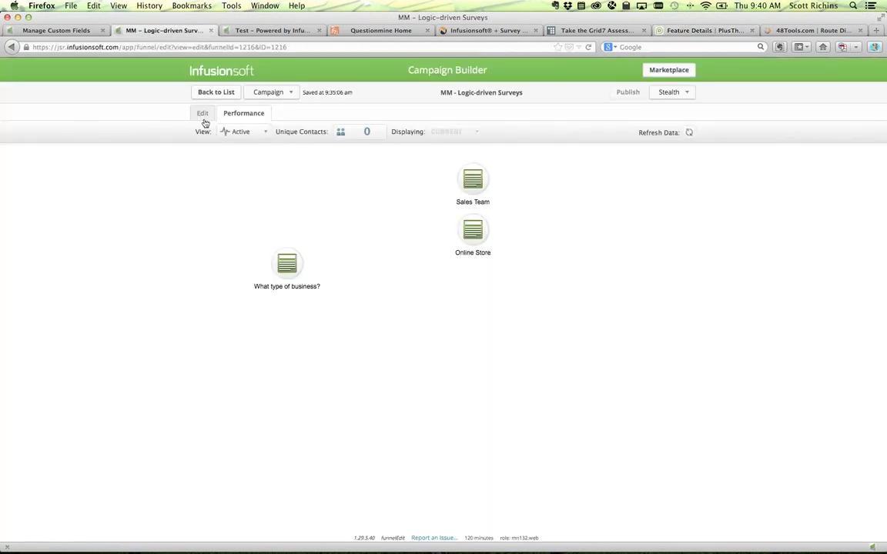
- In edit mode, set the What type of business? form's thank-you page to Web address
left_click(202, 115)
double_click(286, 240)
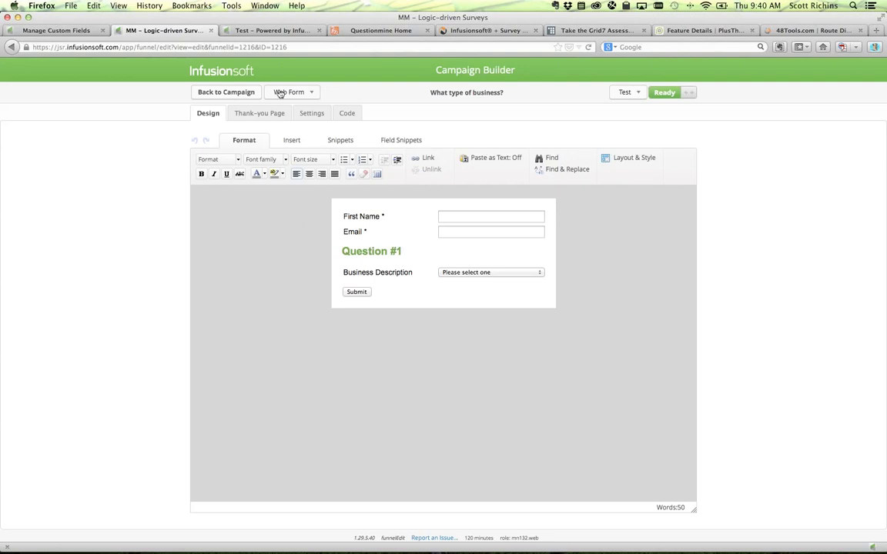
left_click(254, 112)
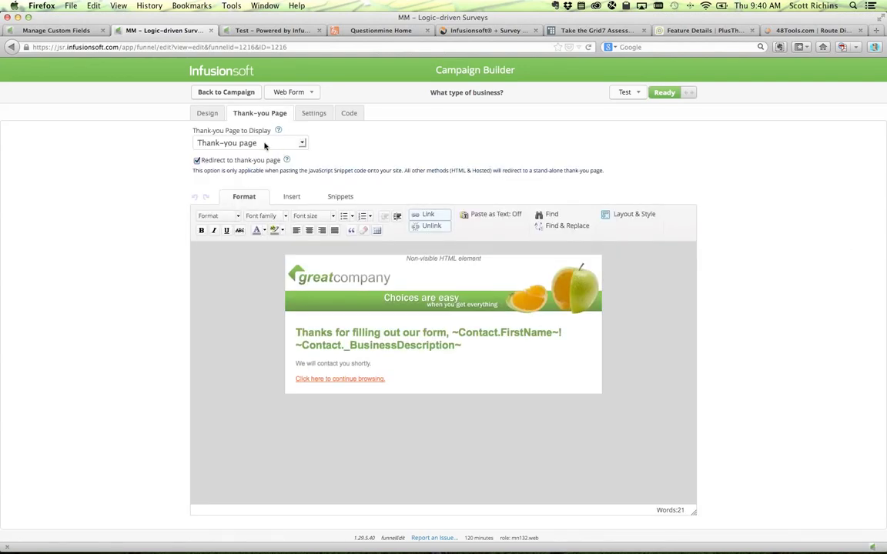
left_click(240, 144)
left_click(256, 164)
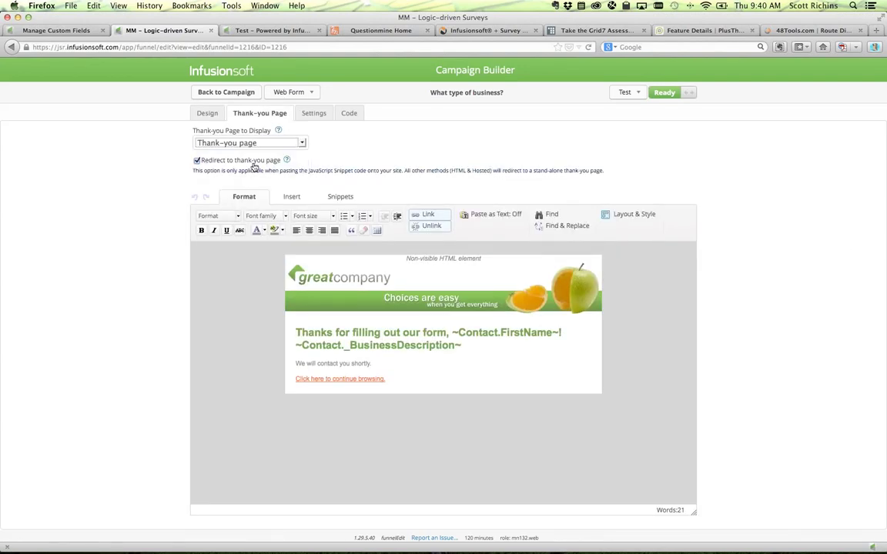
left_click_drag(196, 204, 470, 204)
left_click(471, 204)
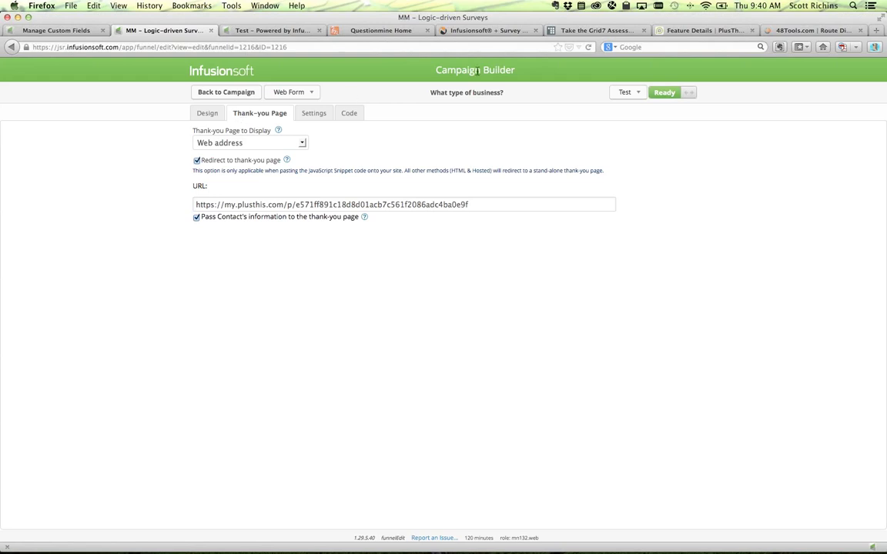
- Inspect the Customized Thank You Pages feature's default redirect URL, then return to the form settings
left_click(696, 30)
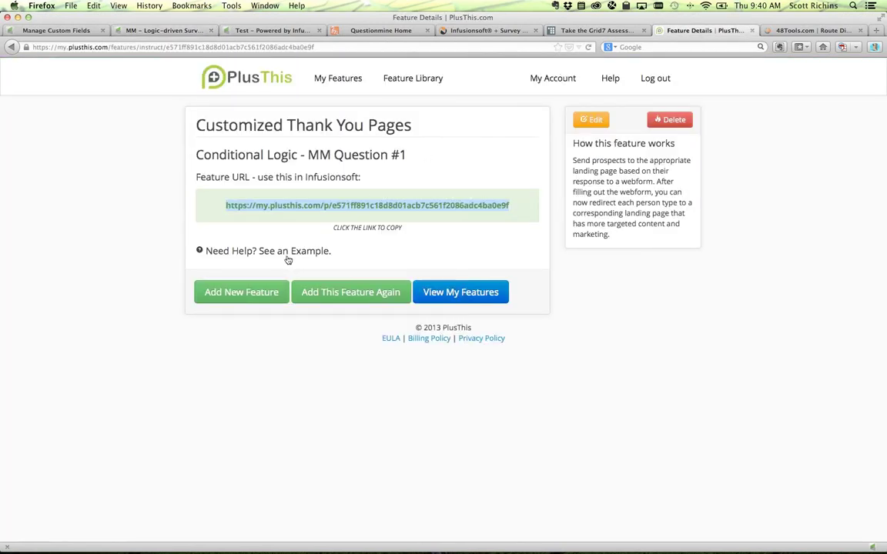
left_click(267, 206)
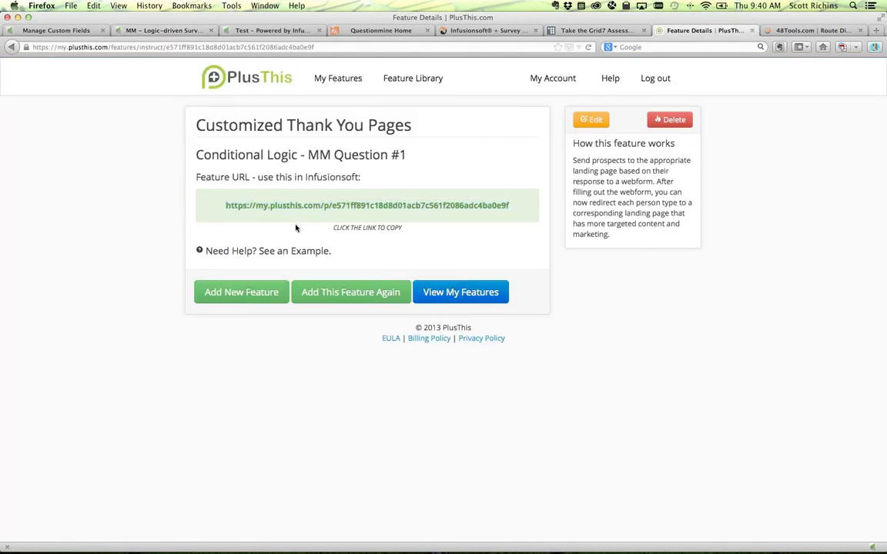
left_click(426, 287)
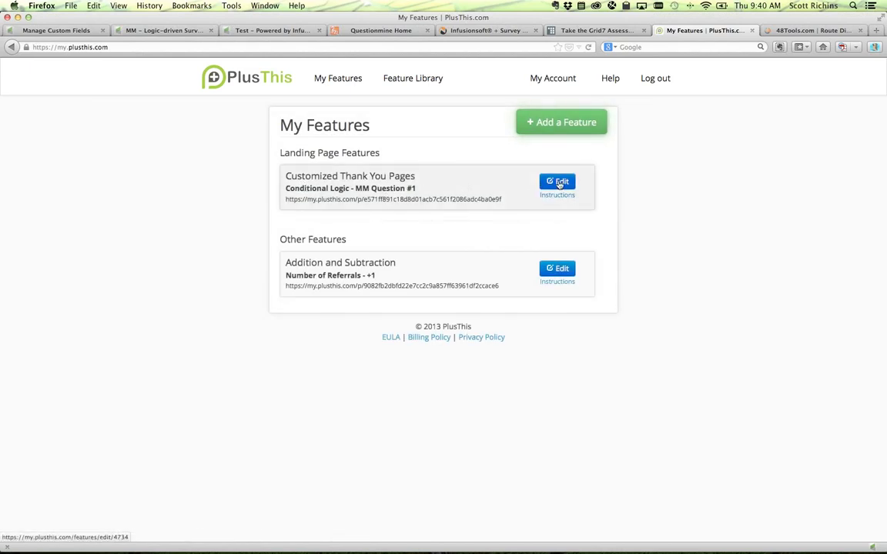
left_click(559, 183)
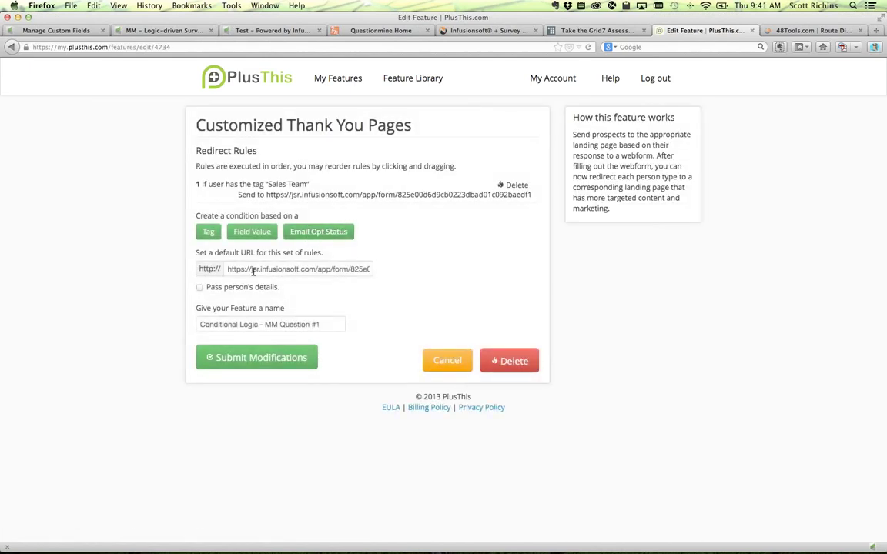
triple_click(333, 269)
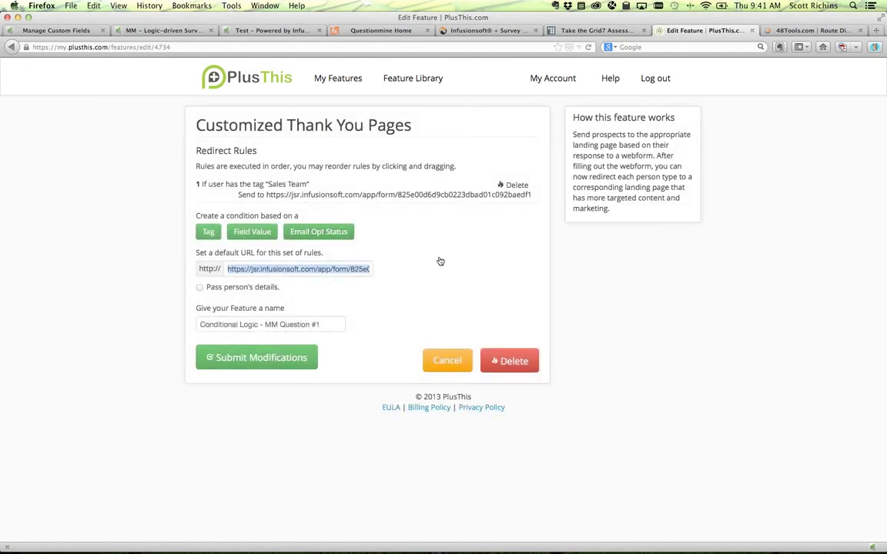
left_click(146, 30)
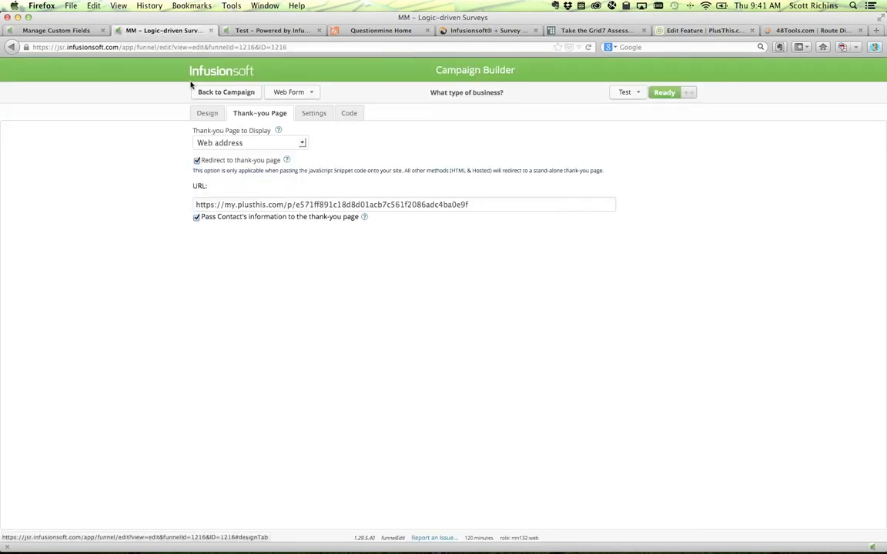
- Replace Business Description with a 'What type of business' radio question offering Sales Team and Online
left_click(207, 113)
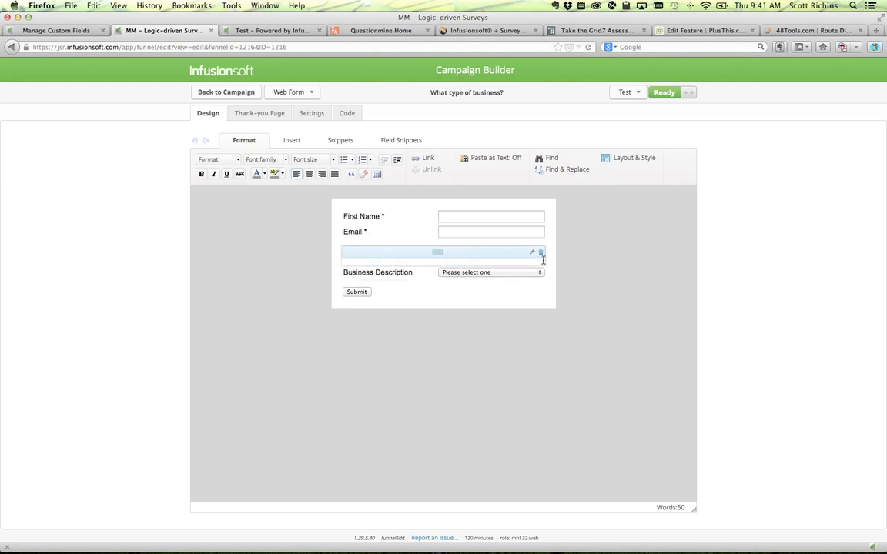
left_click(540, 260)
left_click(400, 140)
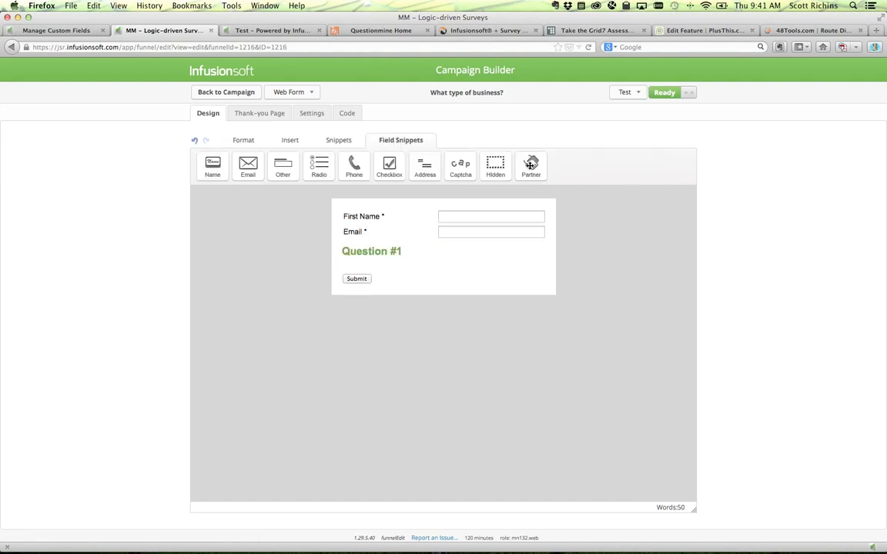
left_click_drag(319, 163, 408, 277)
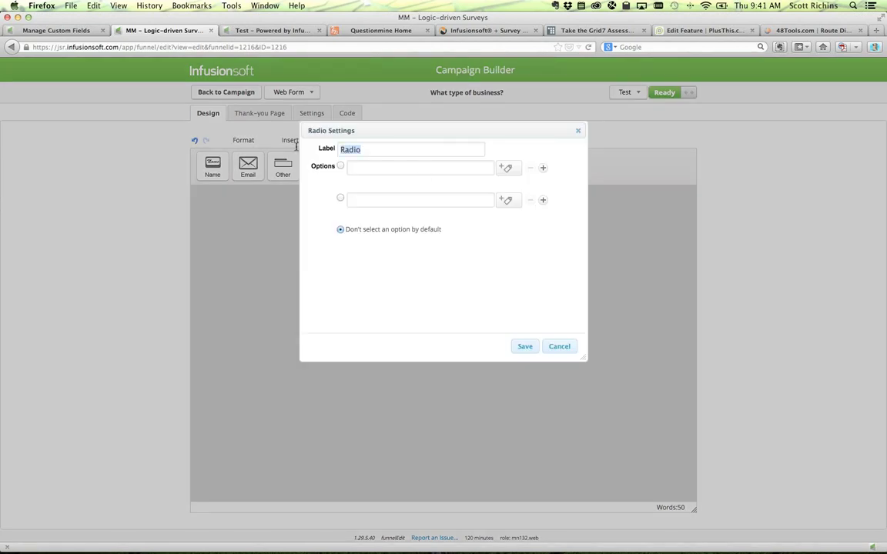
type("What type of  business")
key("Tab")
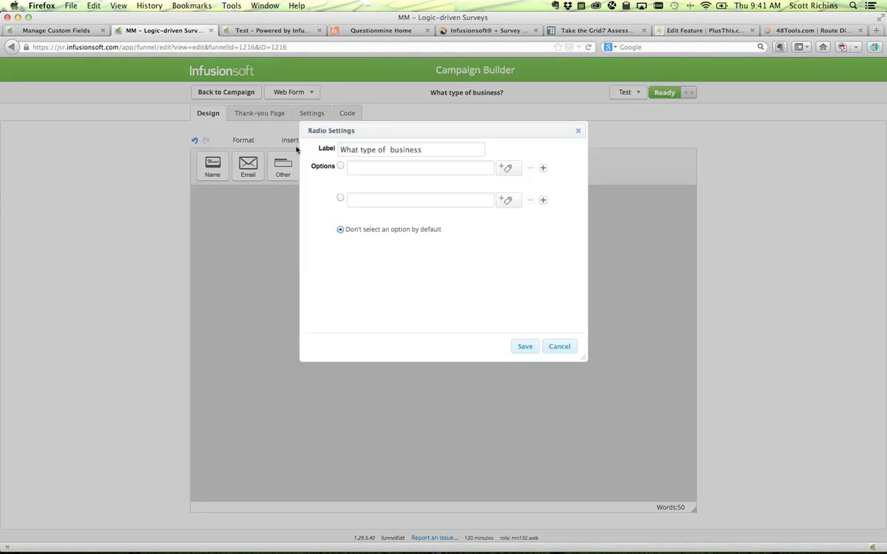
type("Sales Team")
type("Online")
- Tag the Sales Team option with Sales Team and the Online option with Online Store, then save
left_click(506, 168)
type("sa")
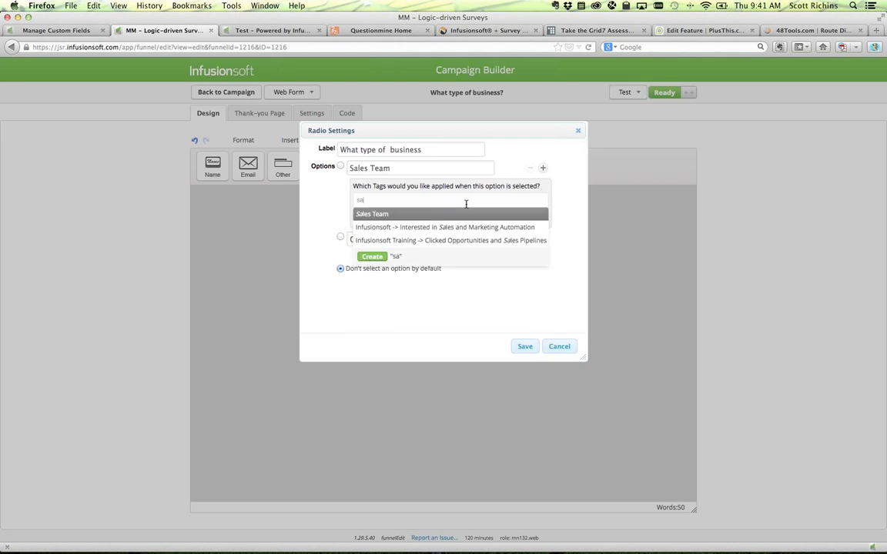
left_click(391, 215)
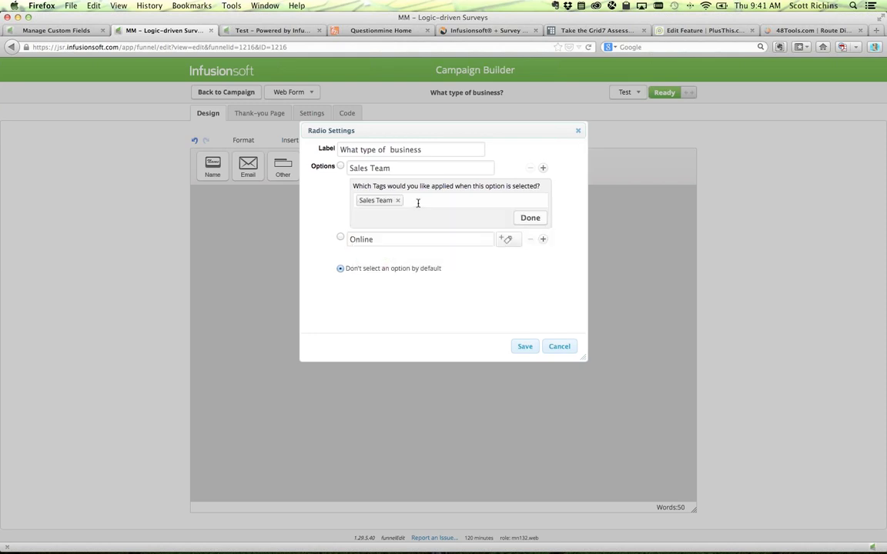
left_click(529, 219)
left_click(506, 201)
left_click(443, 236)
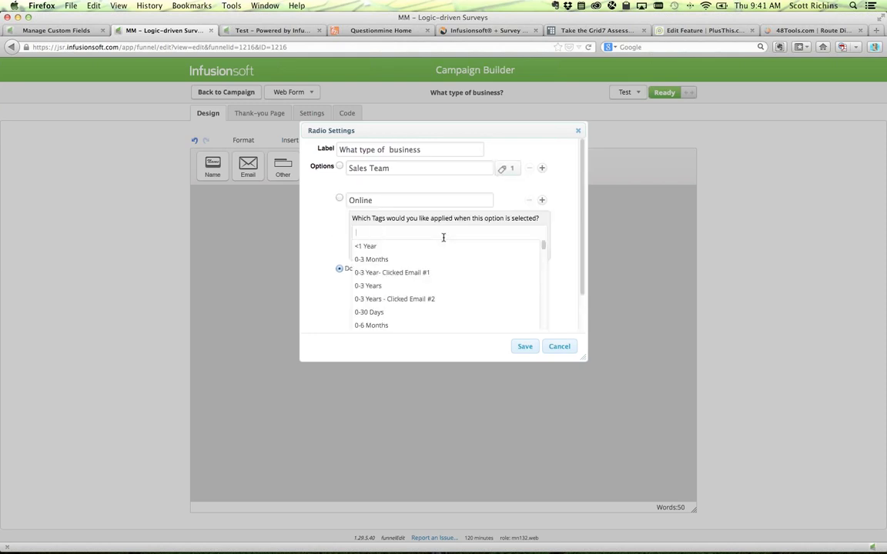
type("onlin")
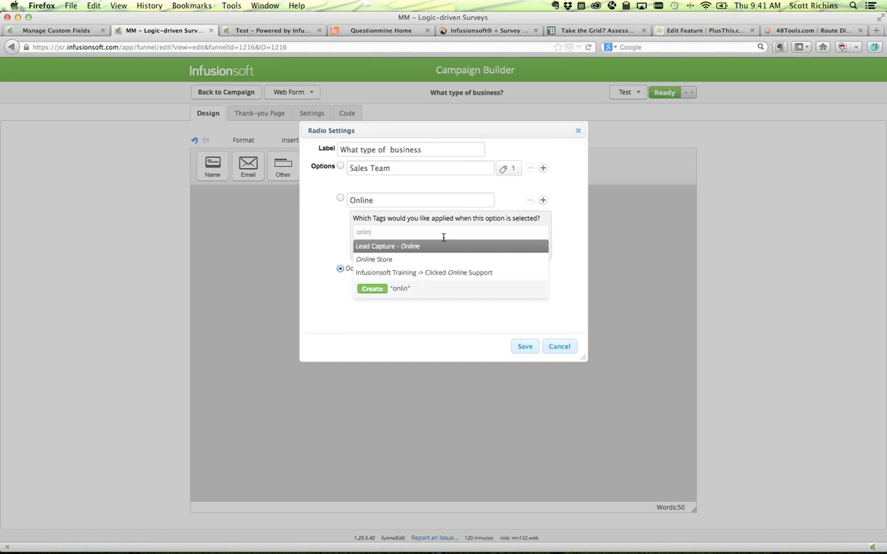
left_click(394, 260)
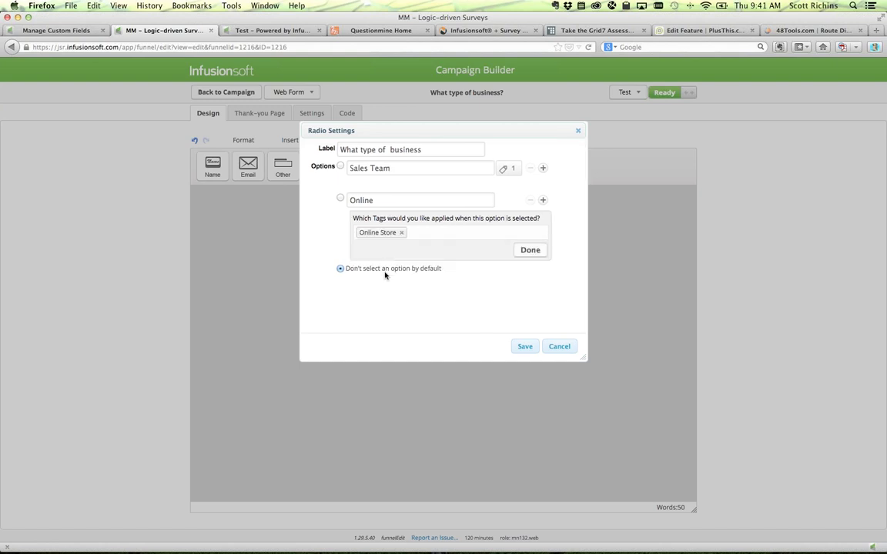
left_click(530, 249)
left_click(529, 349)
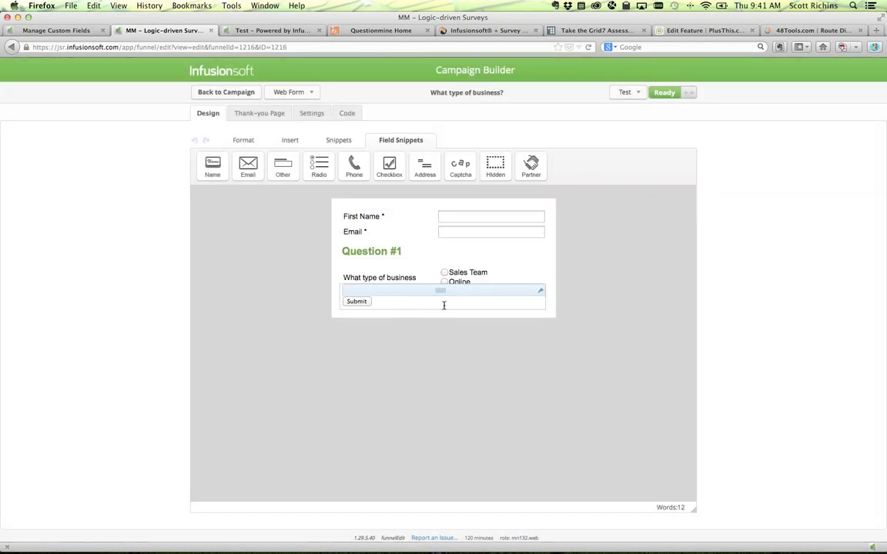
- Check that the Thank-you Page still redirects to the PlusThis address, then publish the campaign changes
left_click(254, 115)
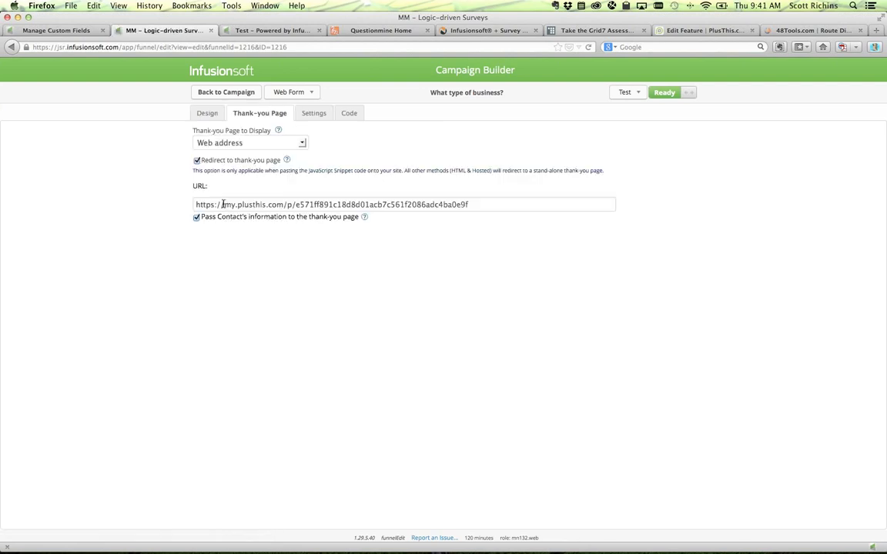
left_click_drag(223, 204, 340, 204)
left_click(224, 93)
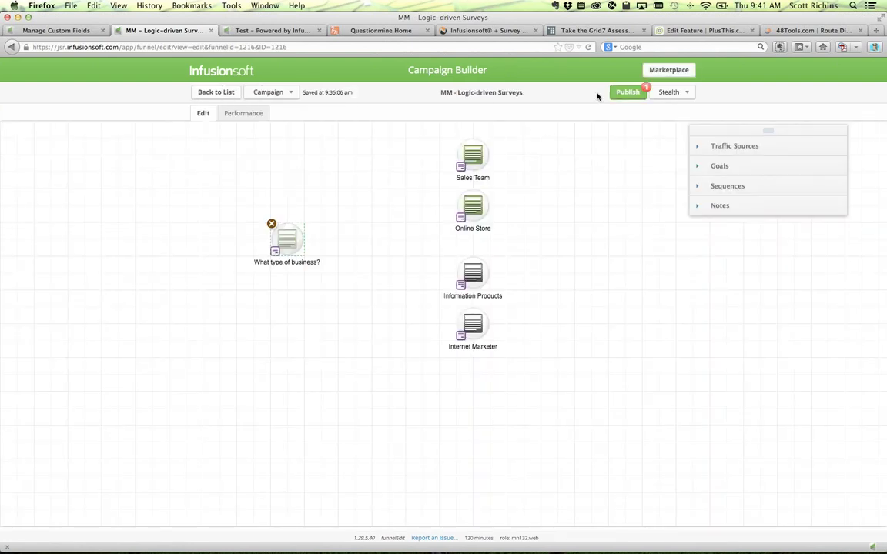
left_click(623, 92)
left_click(523, 218)
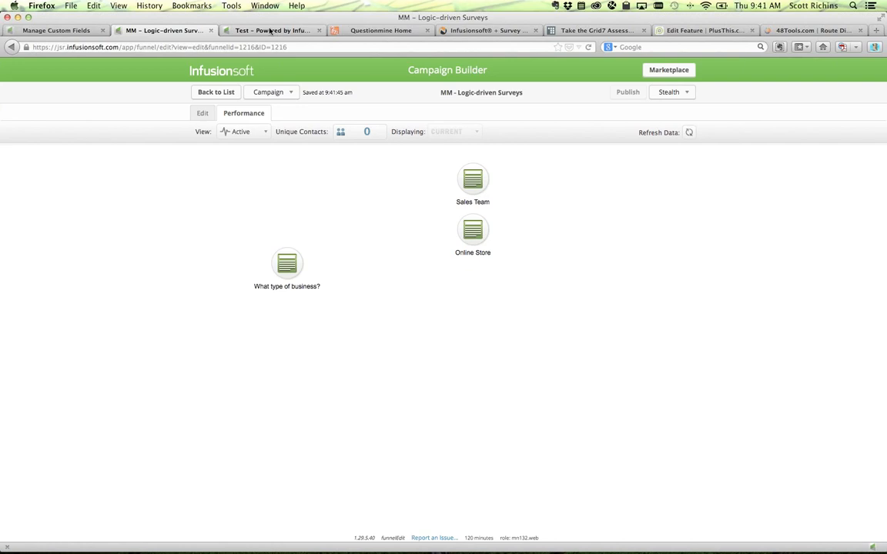
- Go back to the blank survey form in the Test tab and fill First Name with a saved test name
left_click(251, 31)
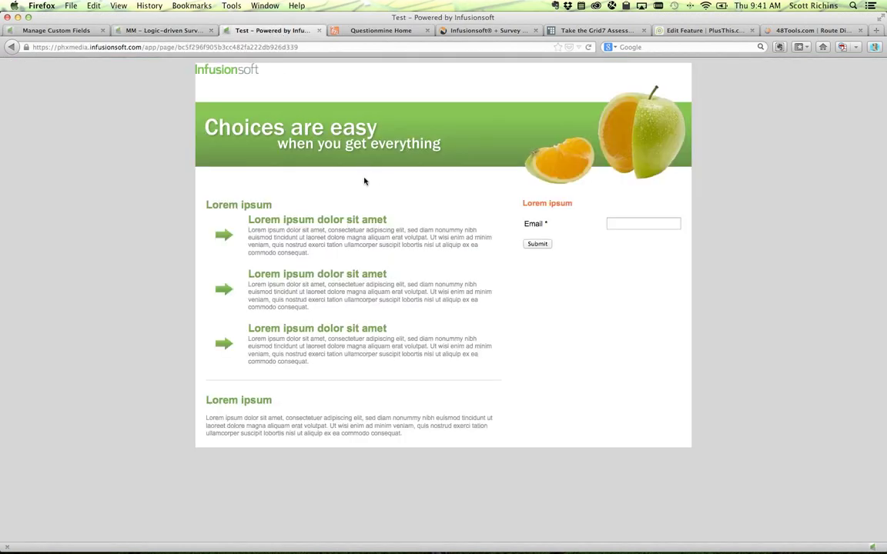
left_click(9, 47)
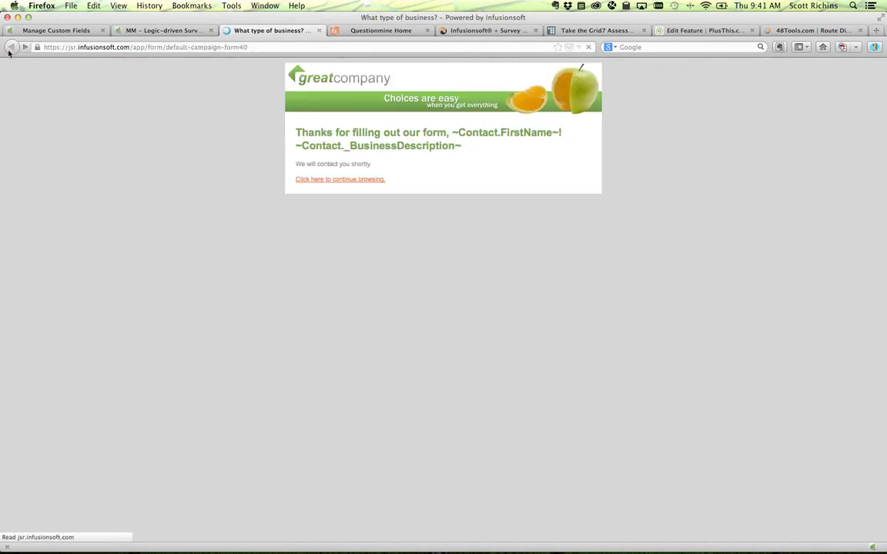
left_click(472, 80)
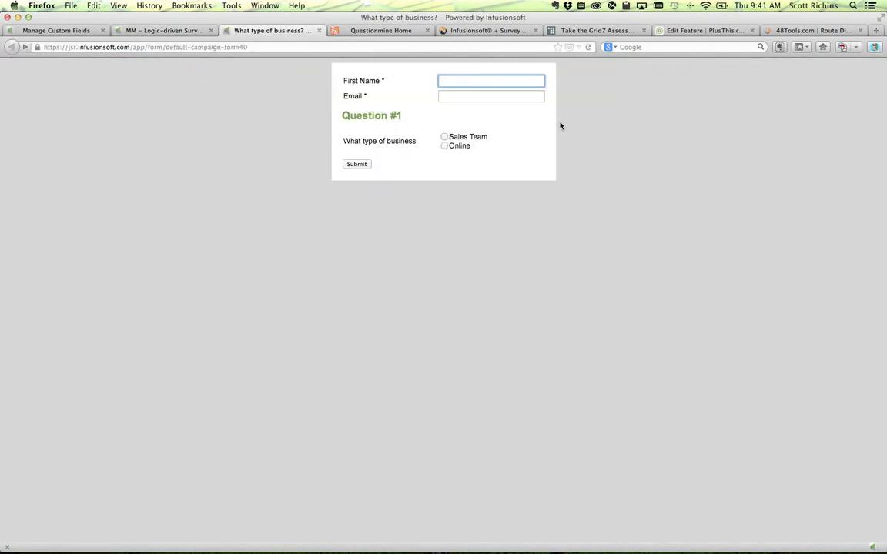
type("Mmm")
key("BackSpace")
type("t")
key("Down")
key("Up")
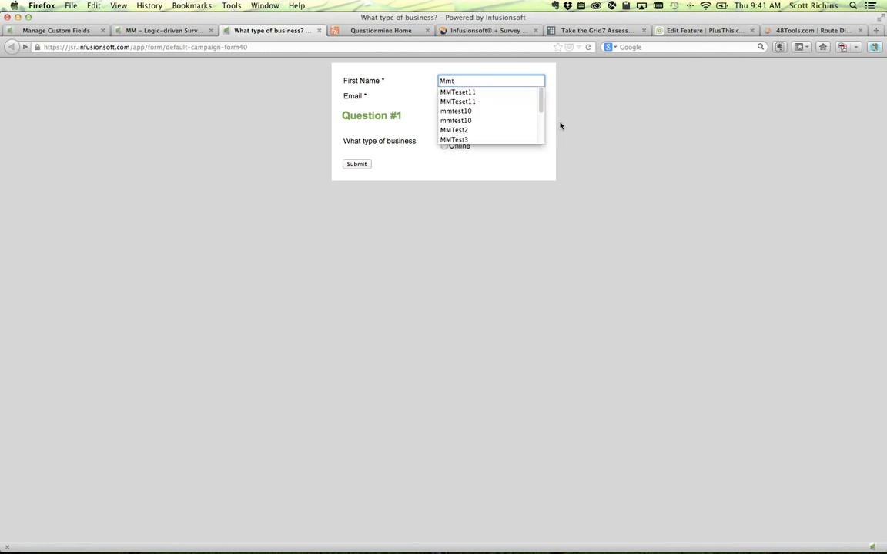
key("Up")
key("Down")
key("Down")
key("Tab")
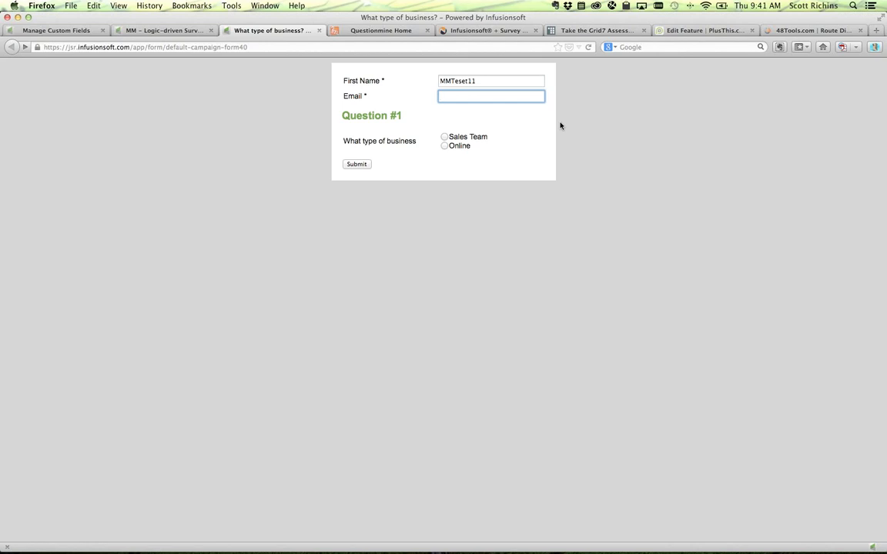
- Fill Email with the saved test address and submit the survey
type("mmtest")
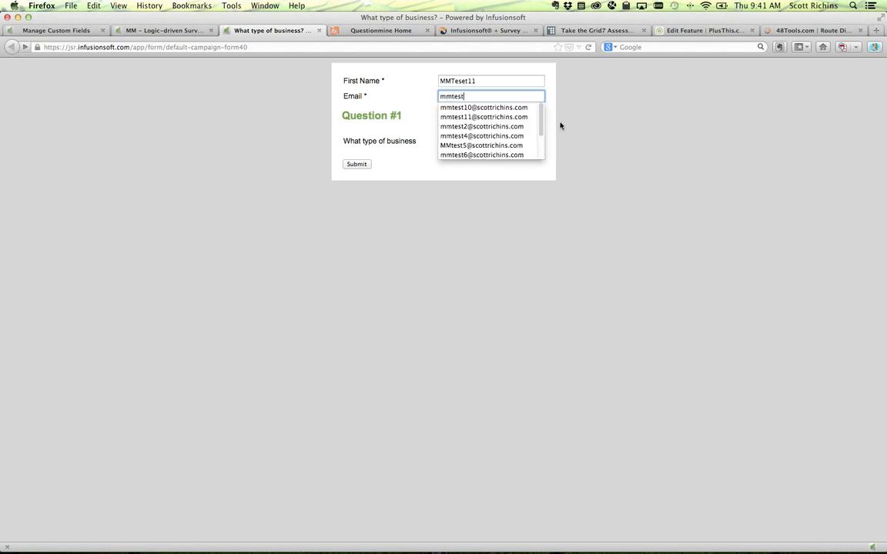
key("Down")
key("Down")
key("Return")
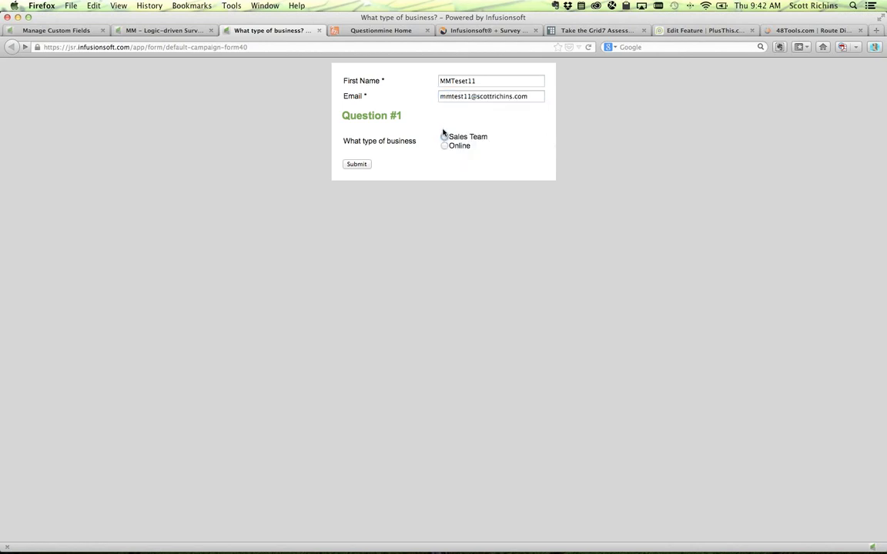
left_click(357, 163)
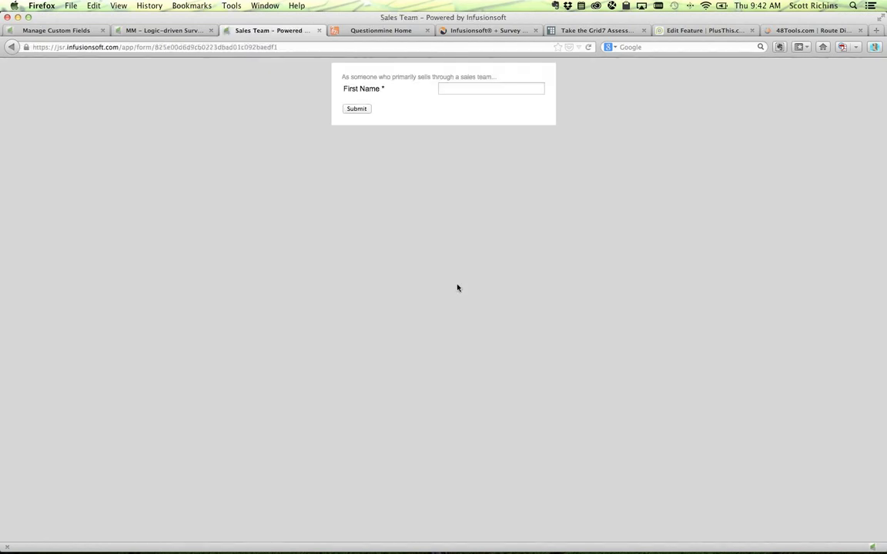
- Select and then deselect the Sales Team follow-up form's intro text
left_click_drag(376, 75, 484, 75)
left_click(484, 75)
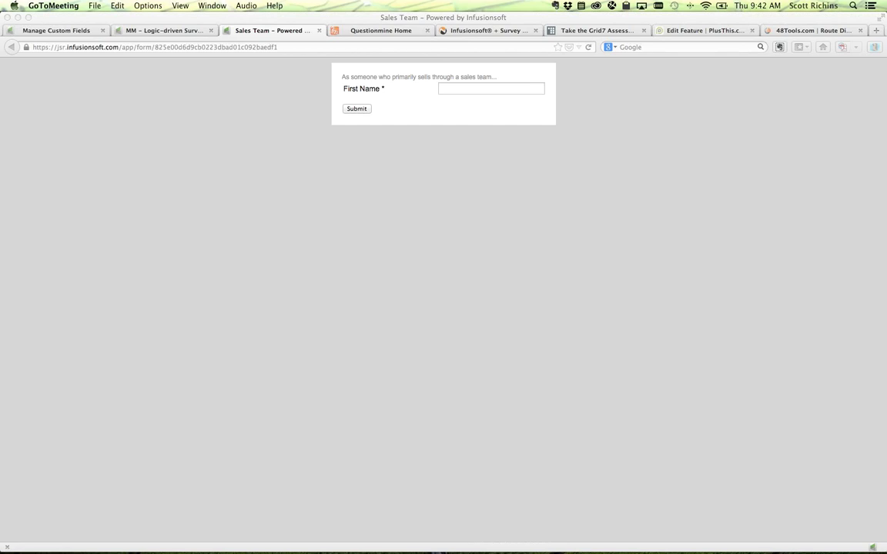
- Bring Firefox forward, select the Sales Team intro text, and bring up the page's inspect options
left_click(291, 246)
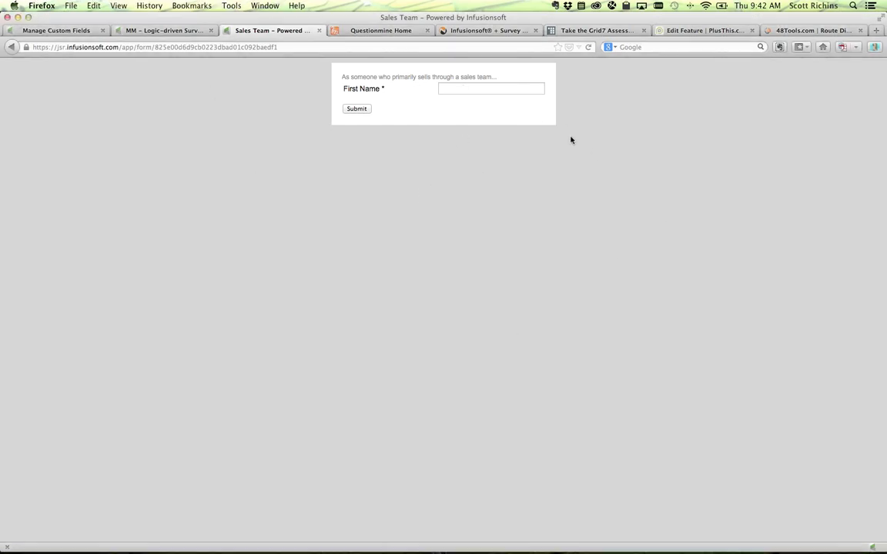
left_click_drag(345, 77, 491, 77)
left_click(568, 208)
right_click(568, 208)
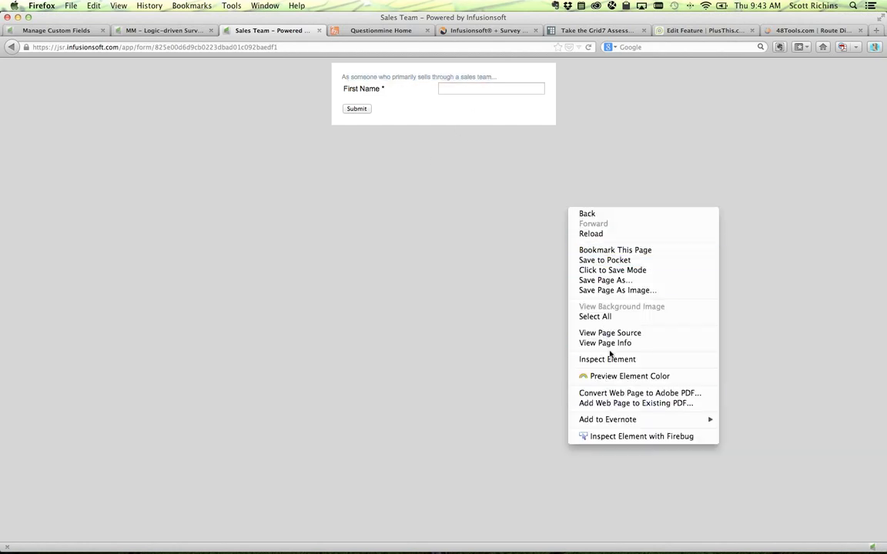
key("Escape")
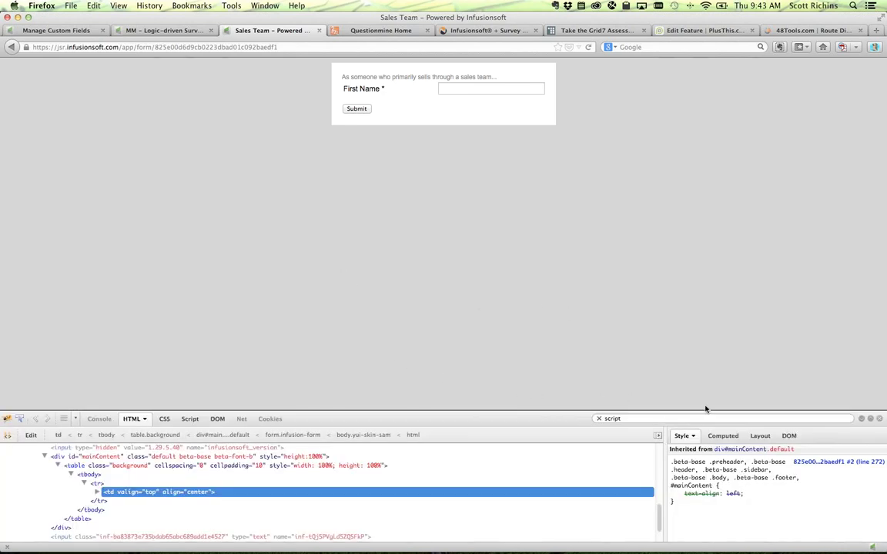
- Search the page code for 'email' and examine the Email input's id and value attributes
key("super+f")
type("mmast")
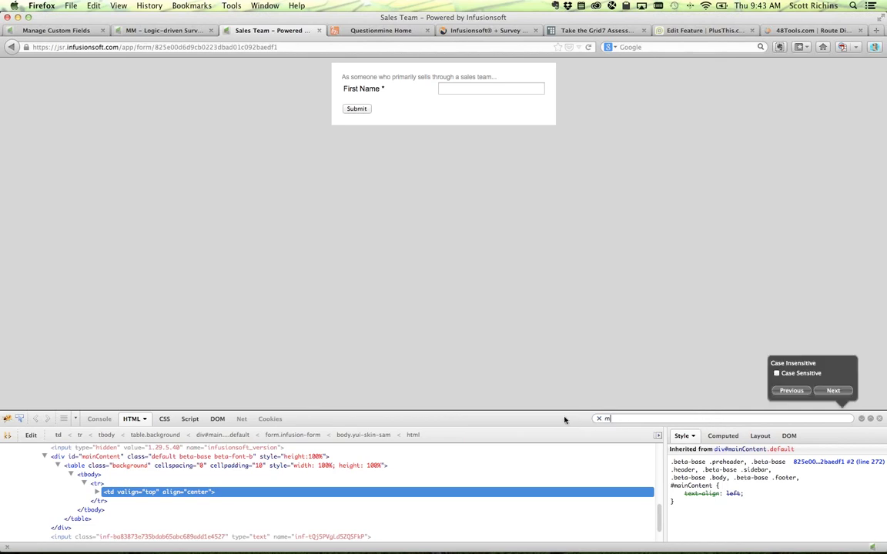
key("BackSpace")
key("BackSpace")
key("BackSpace")
key("BackSpace")
key("BackSpace")
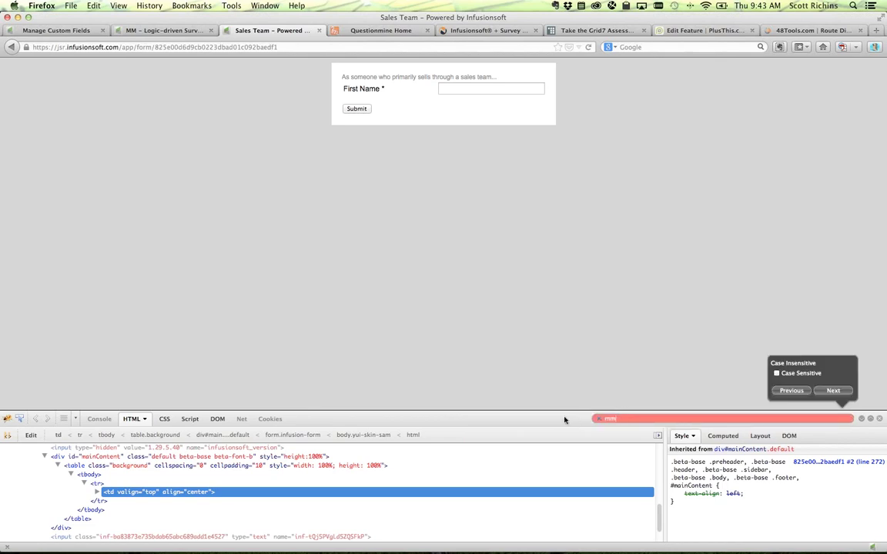
type("email")
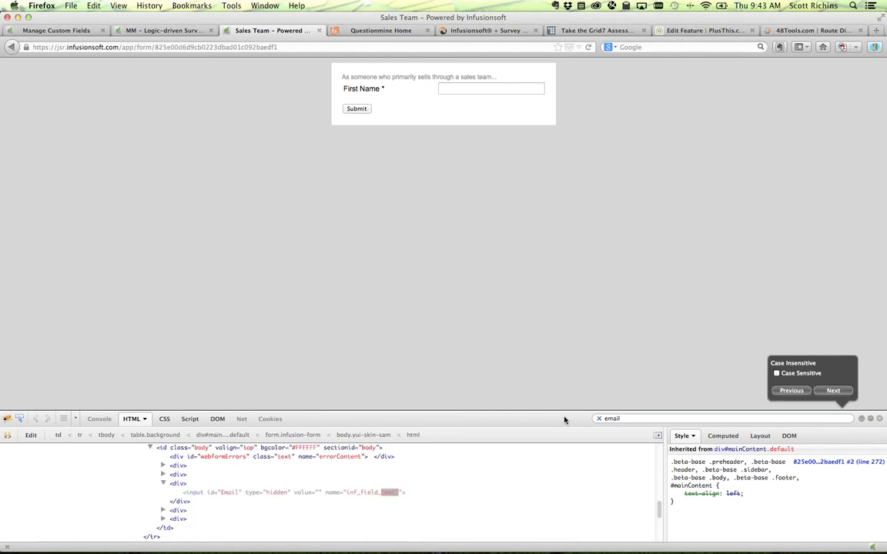
left_click(223, 492)
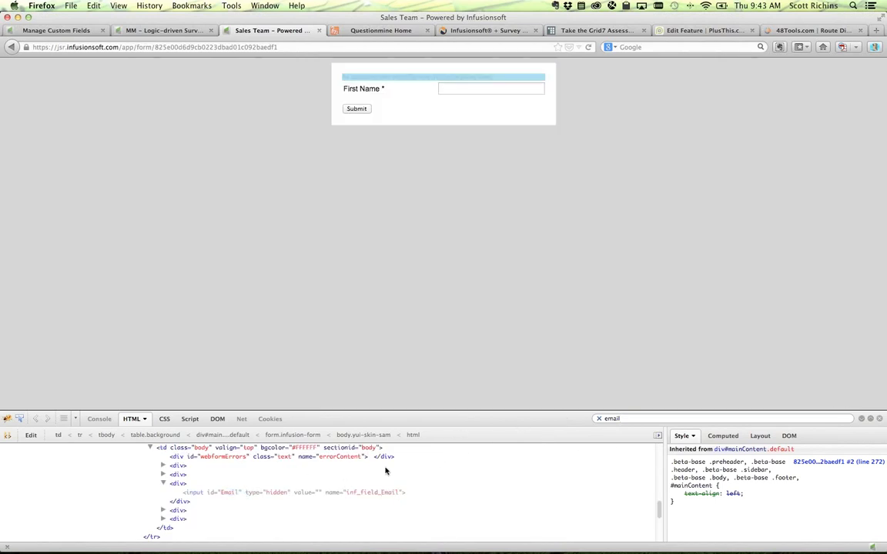
left_click(230, 491)
left_click(313, 493)
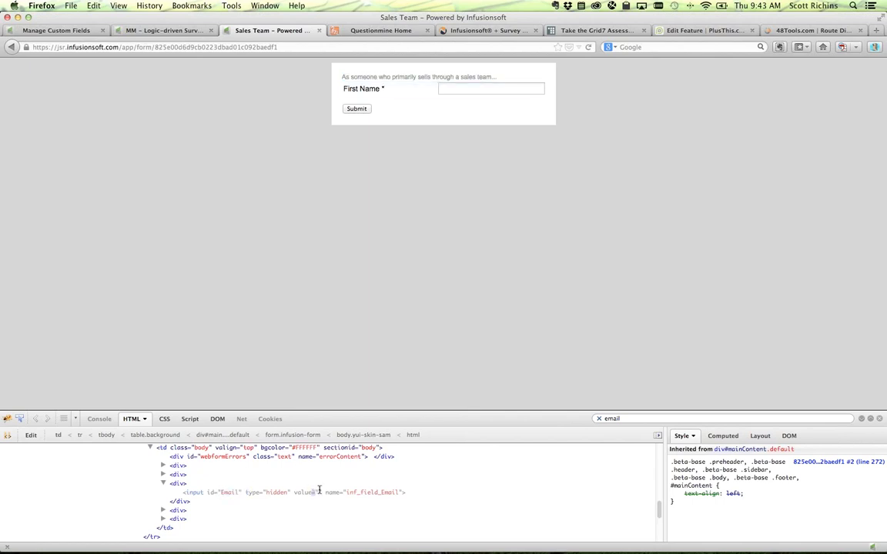
left_click(309, 491)
key("Escape")
- Examine the hidden Email input's type and empty value, then return to the Logic-driven Surveys campaign
left_click_drag(268, 493, 357, 495)
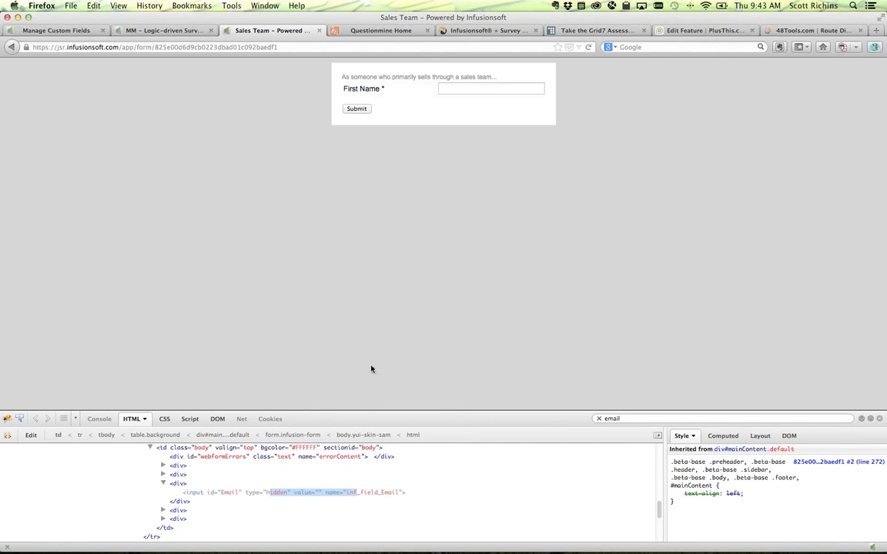
left_click(339, 371)
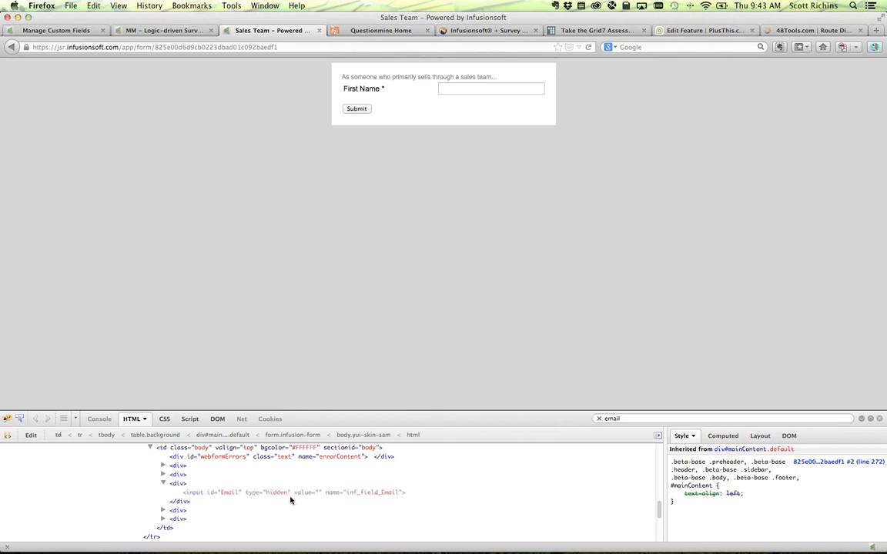
left_click_drag(270, 492, 325, 492)
left_click(317, 492)
left_click(158, 31)
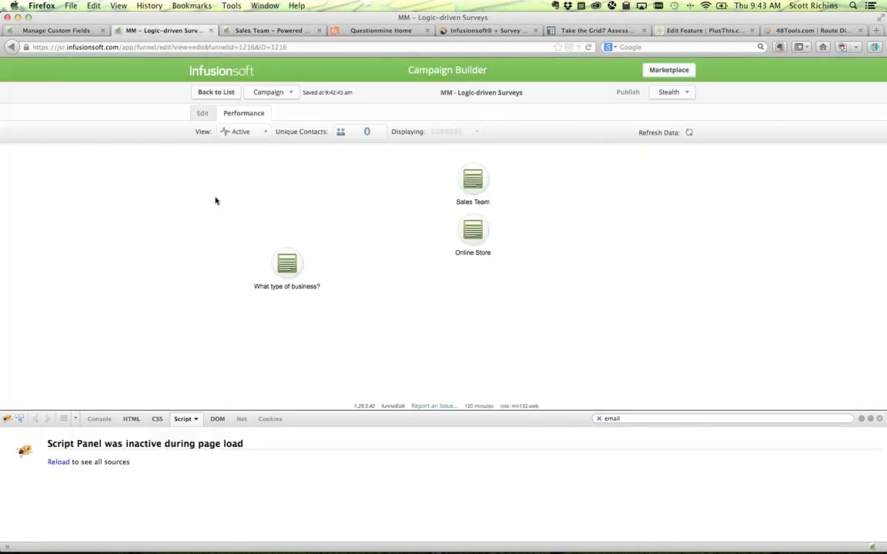
- In edit mode, set the What type of business? form's thank-you page option to 'Thank-you page'
left_click(197, 113)
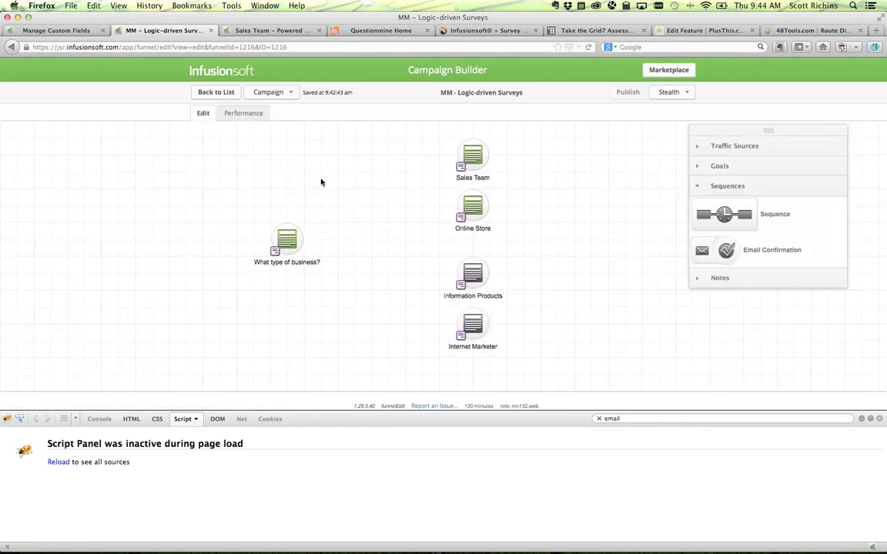
left_click(288, 239)
left_click(272, 224)
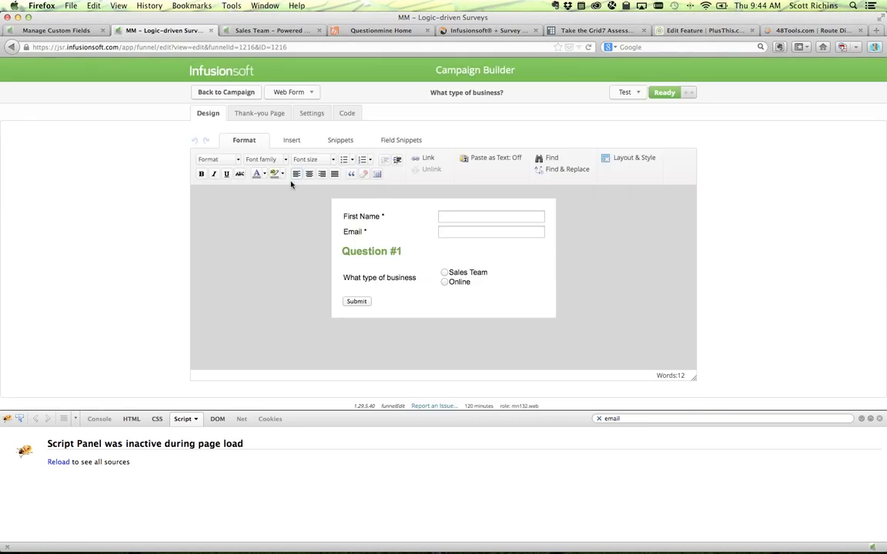
left_click(259, 114)
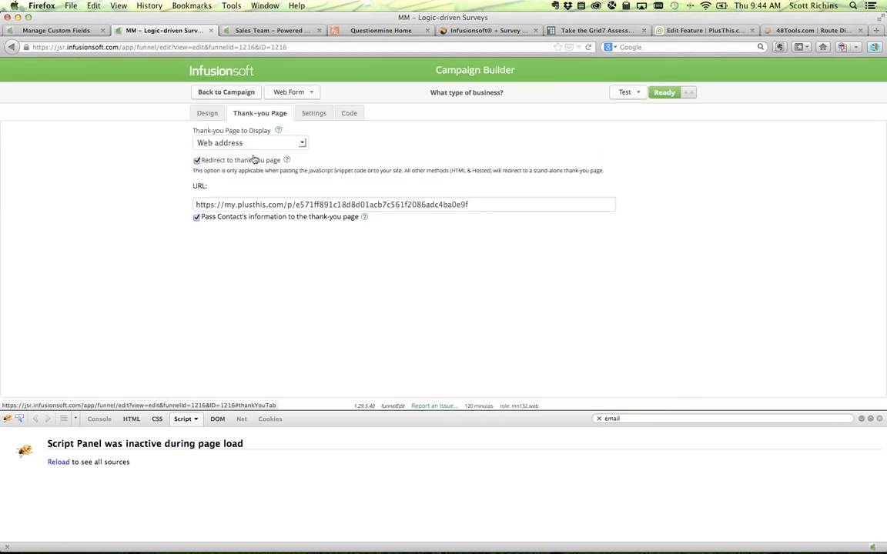
left_click(223, 141)
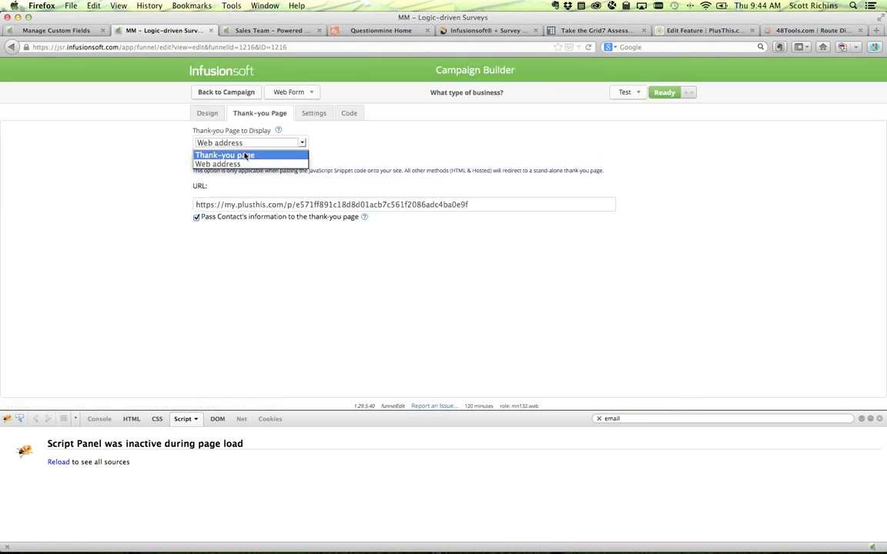
left_click(244, 155)
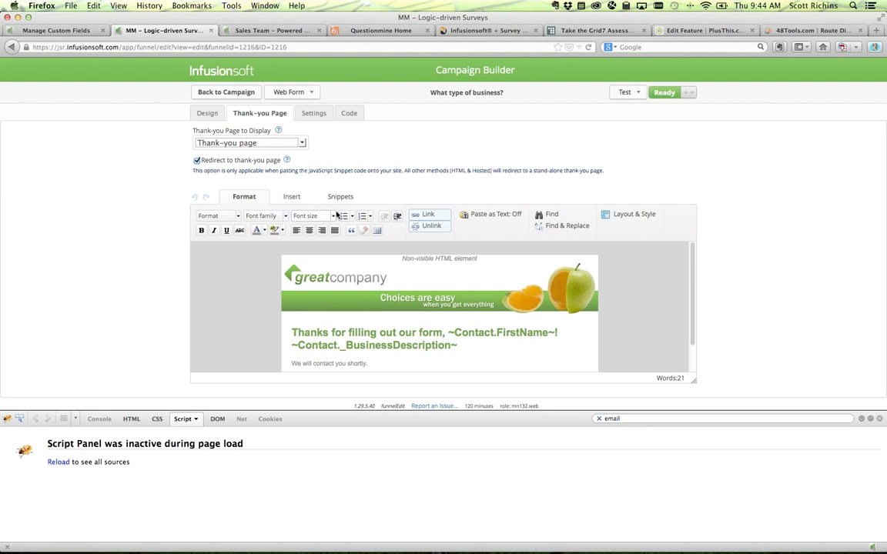
- Review the form's Settings tab, then load the Mastermind Webinars help page in a new tab via 'master'
left_click(308, 113)
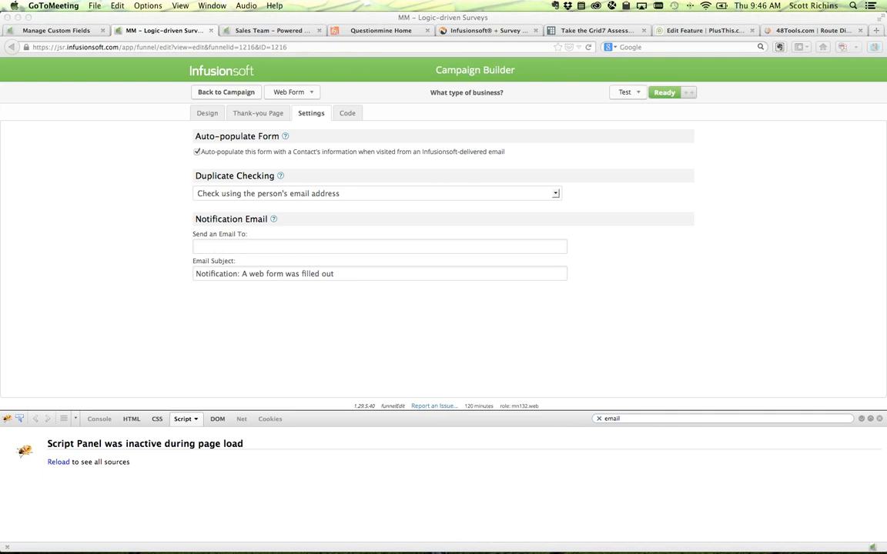
left_click(123, 224)
key("super+t")
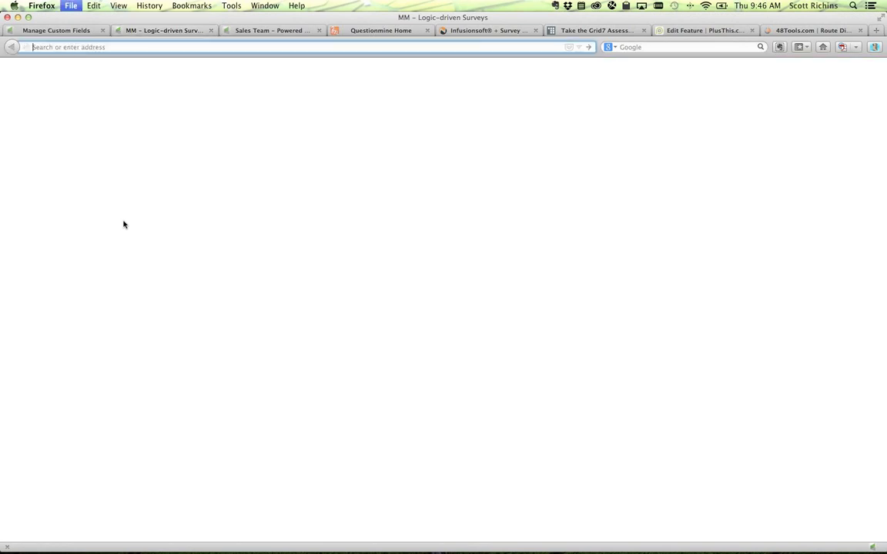
type("mastermindwebinars.uservoice.com/")
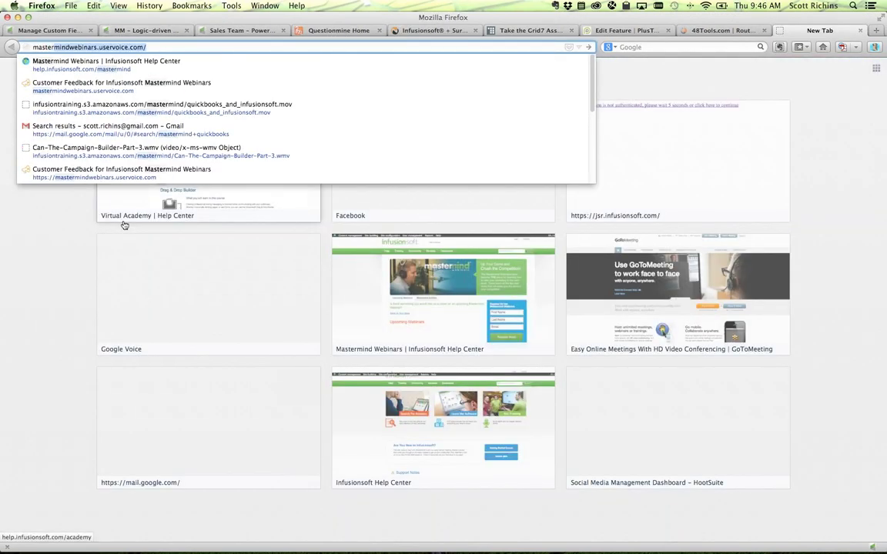
key("Down")
key("Return")
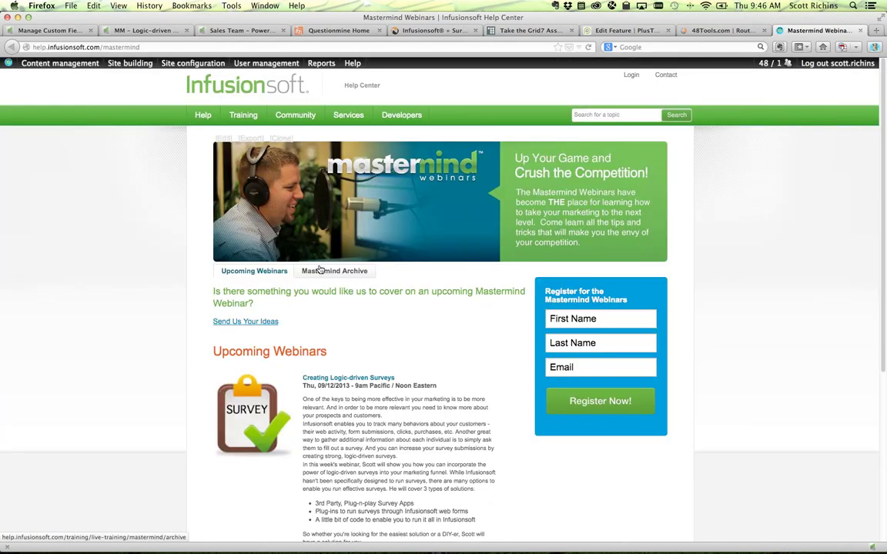
- Go to the Mastermind Archive and open the 'Build a True Email Preferences Center' webinar page
left_click(330, 272)
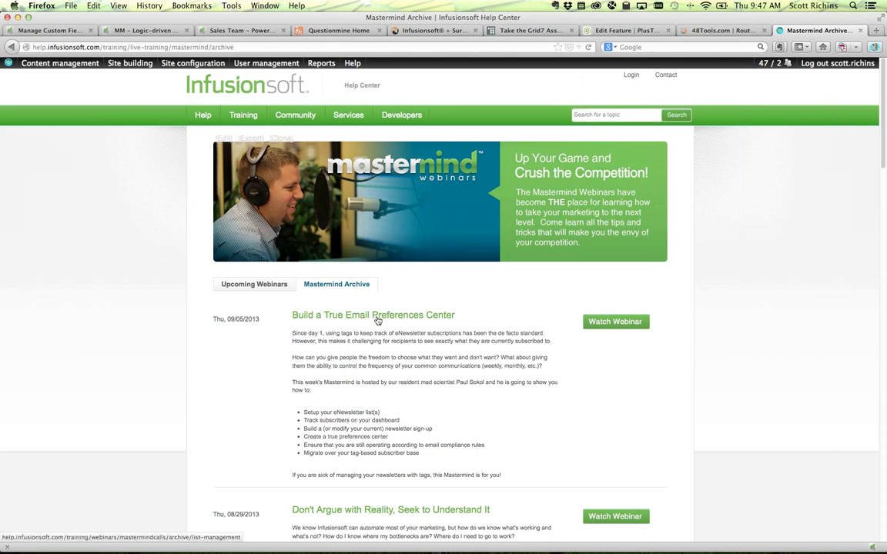
left_click(377, 320)
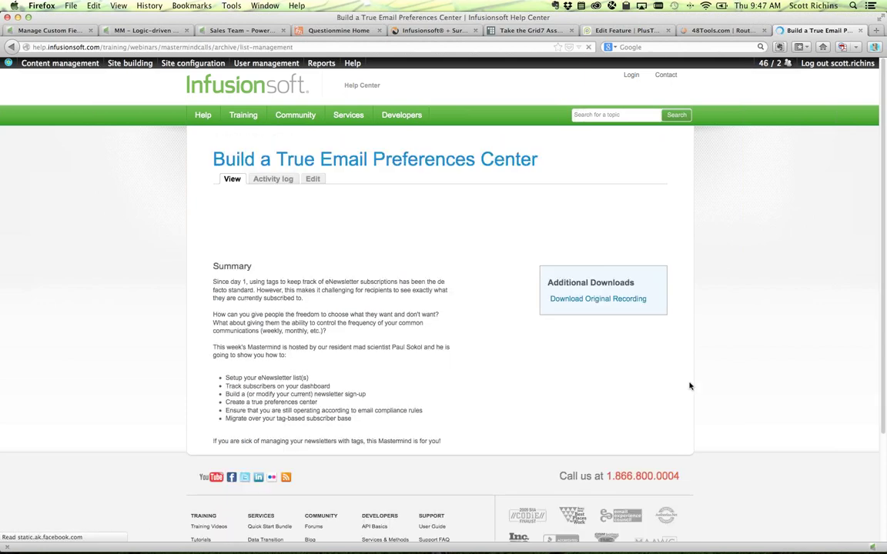
scroll(688, 383, "down", 2)
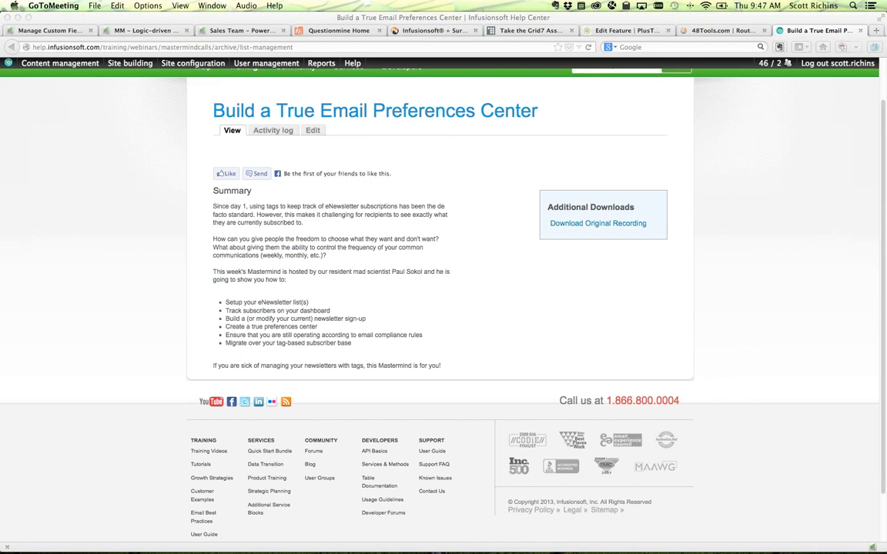
- Load the site's wp-admin address in a new tab and log in to the WordPress dashboard
left_click(132, 354)
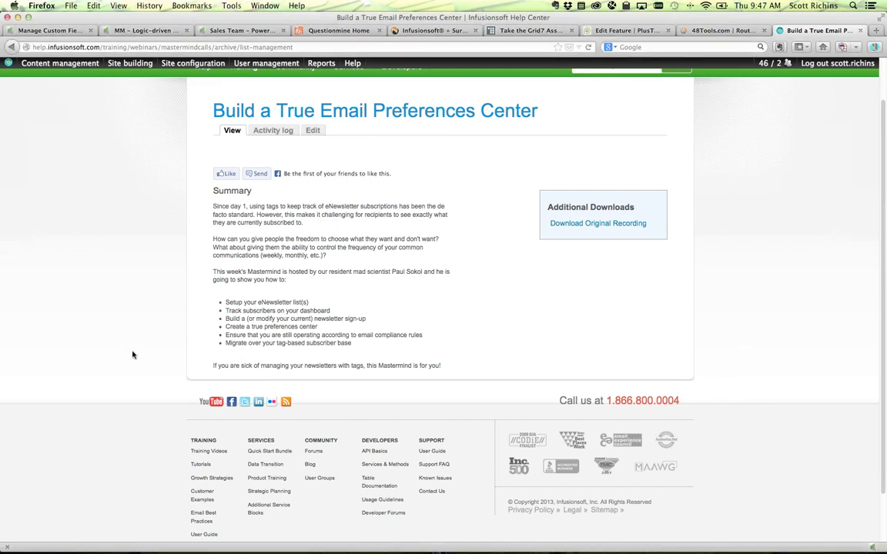
key("super+t")
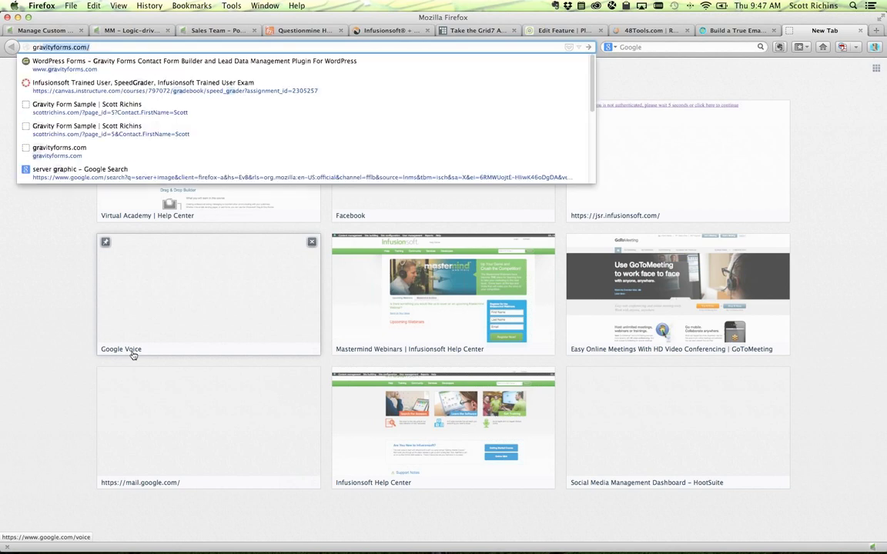
key("BackSpace")
key("BackSpace")
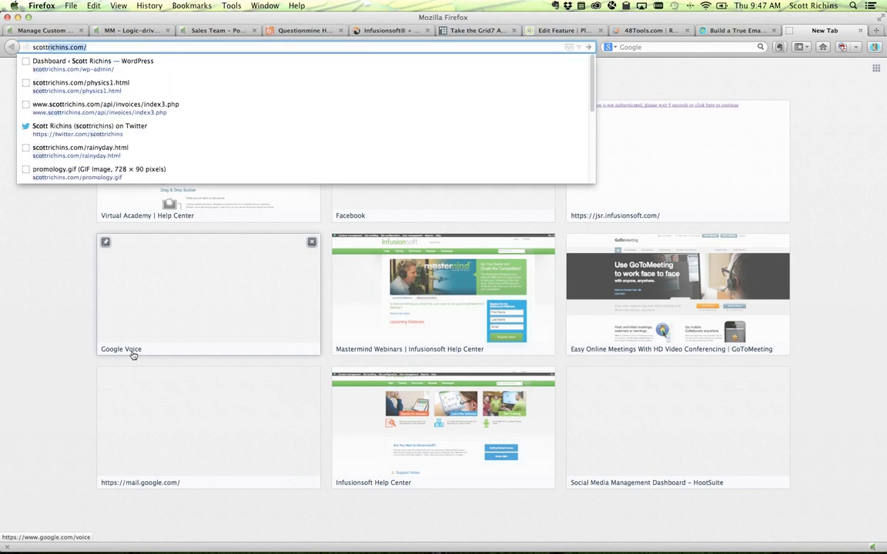
key("Down")
key("Return")
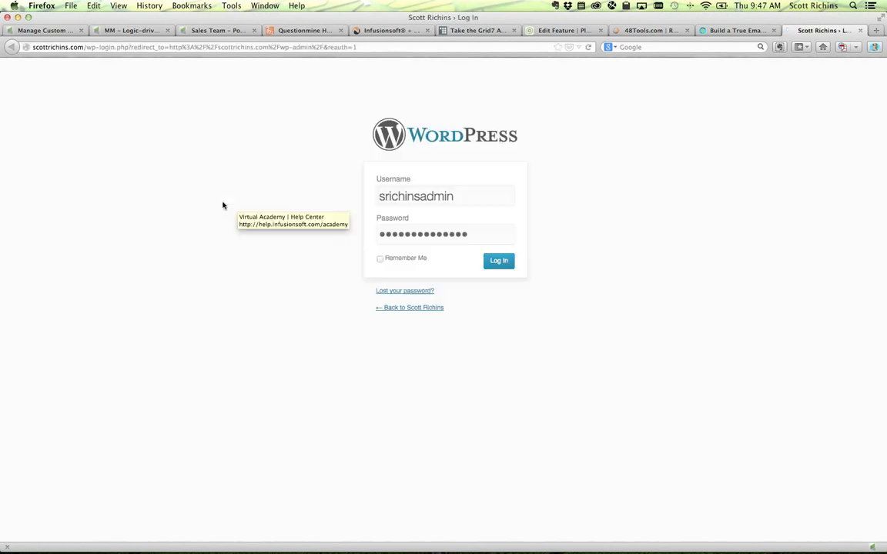
left_click(493, 264)
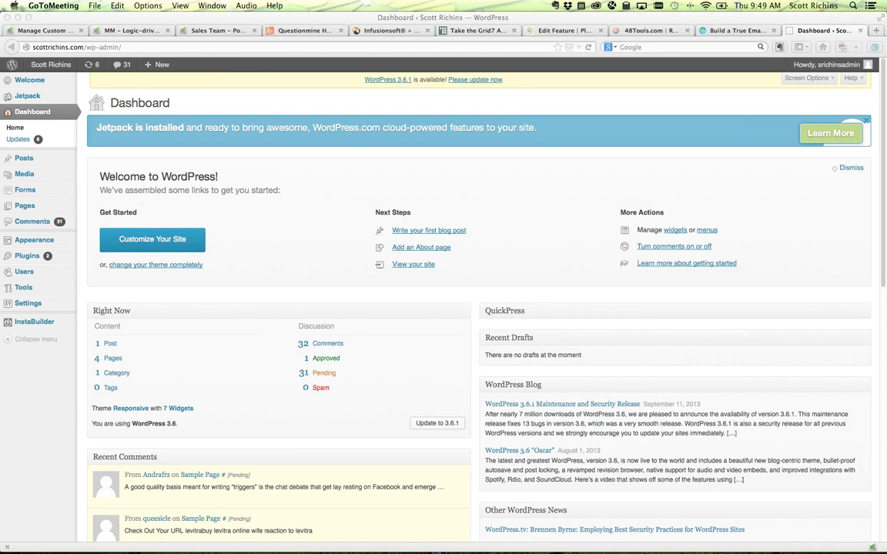
left_click(127, 29)
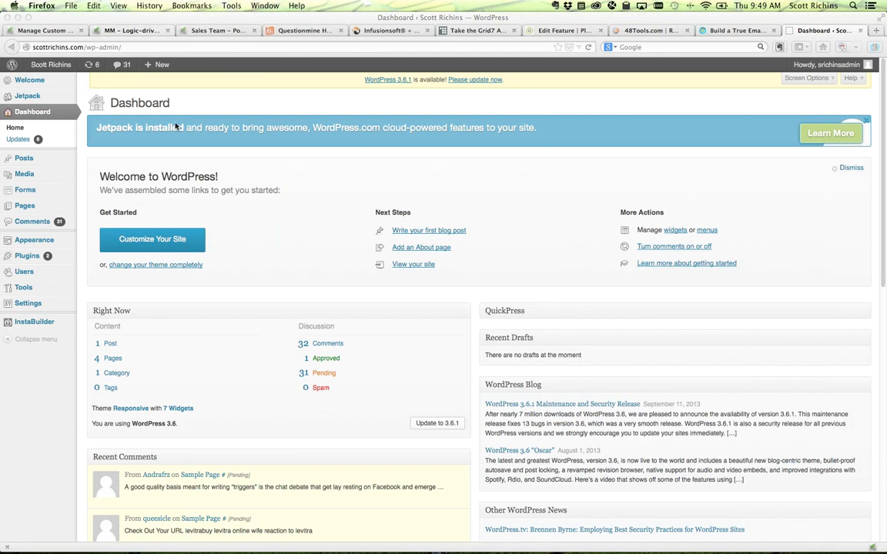
left_click(137, 31)
- Close Firebug on the campaign tab, shift the What type of business? form left, then view the Sales Team form
left_click(201, 91)
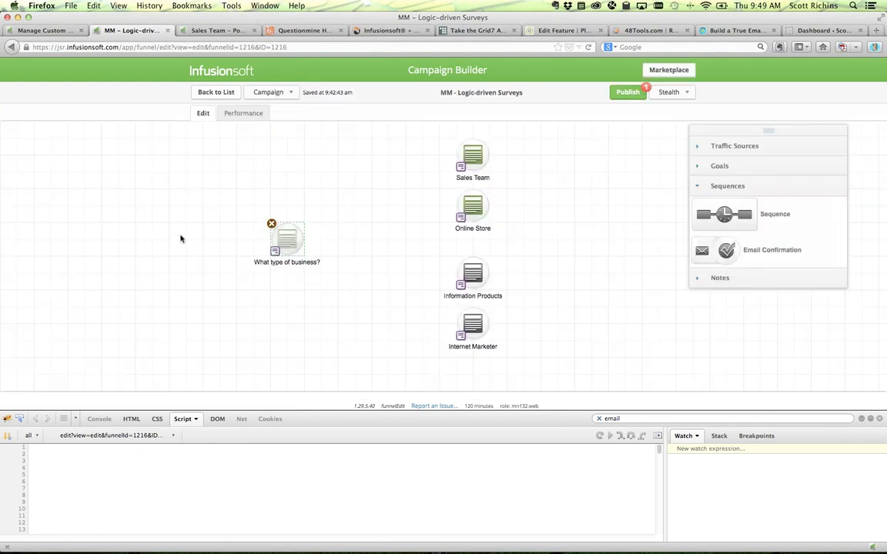
left_click(879, 421)
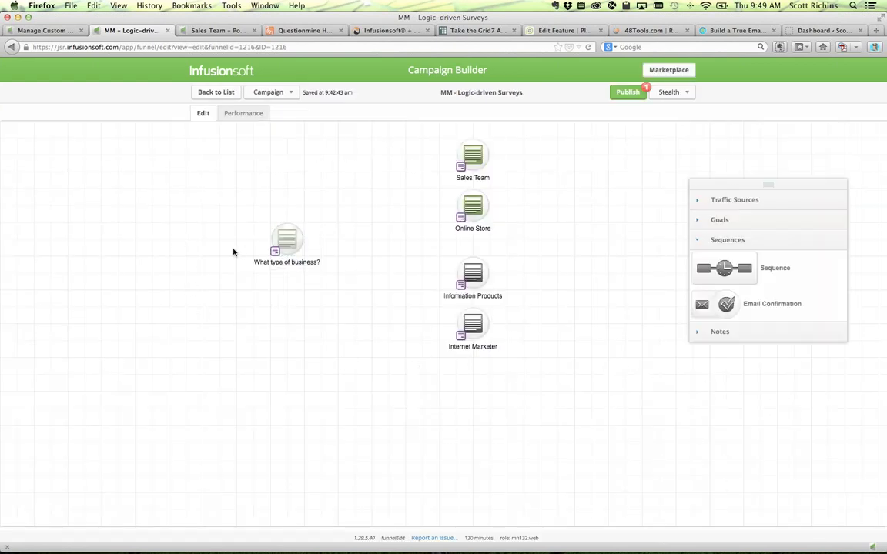
left_click_drag(284, 236, 250, 236)
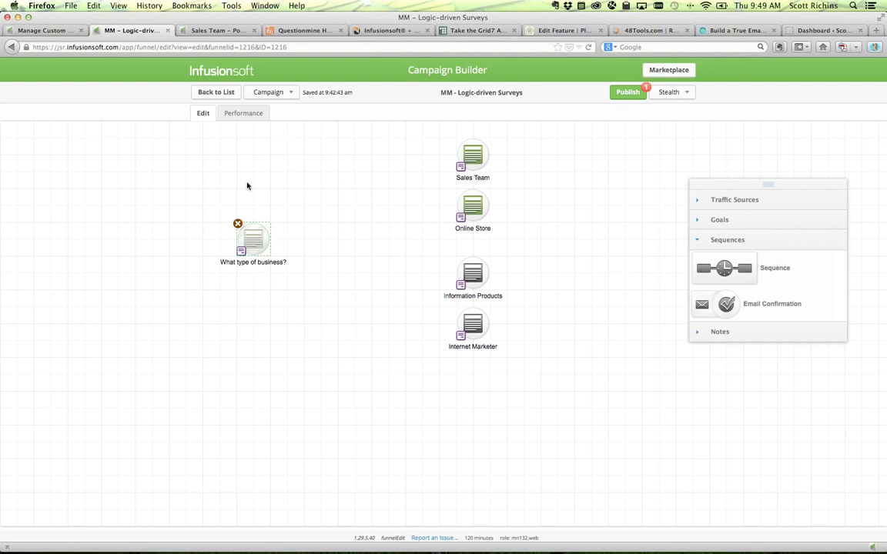
left_click(208, 29)
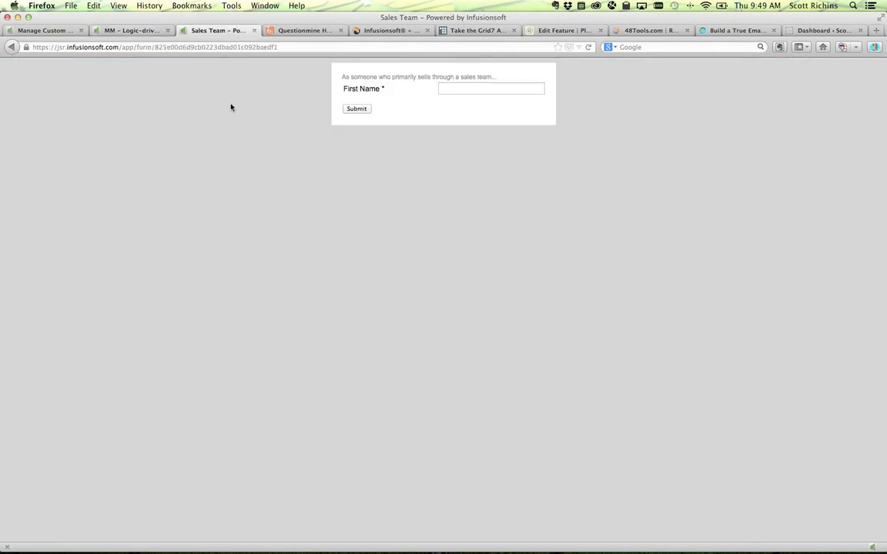
- Preview the What type of business? survey form, then go back to the MM - Logic-driven Surveys canvas
left_click(10, 48)
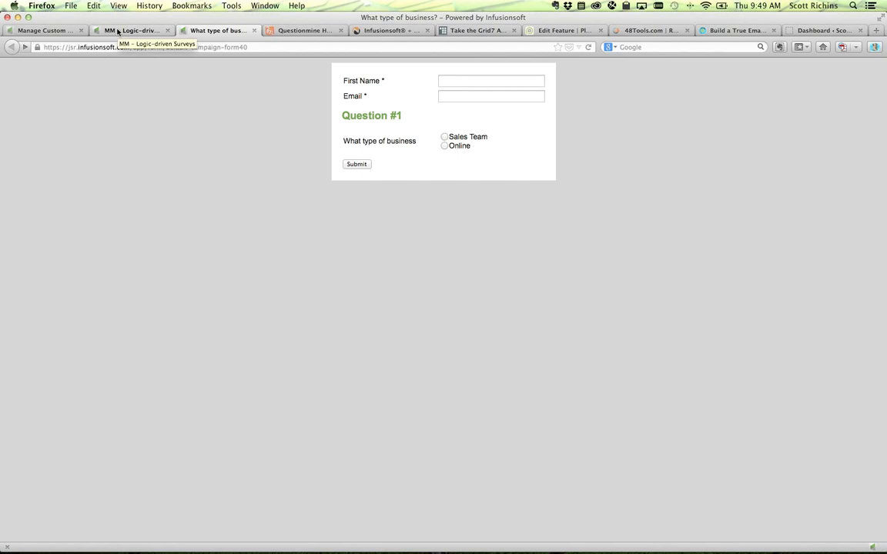
left_click(118, 31)
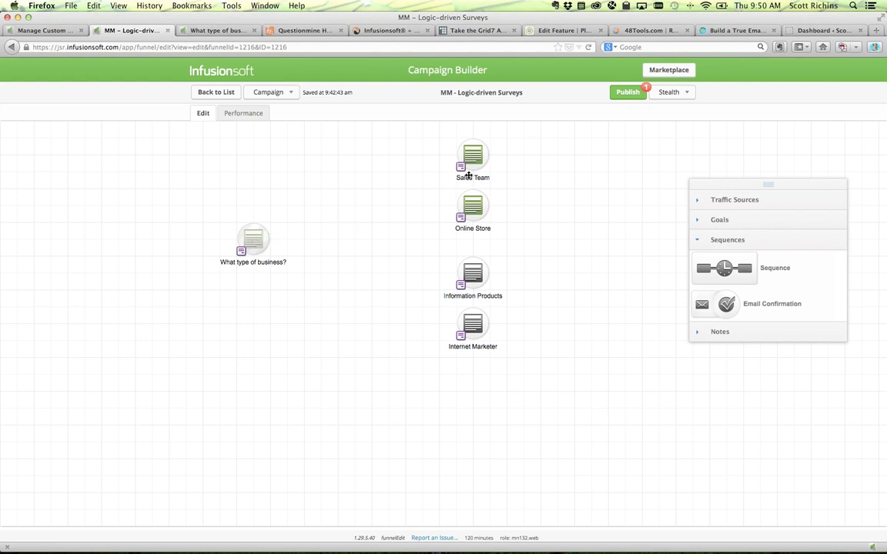
- Nudge the Online Store node slightly lower and open the What type of business? form for editing
left_click_drag(471, 204, 472, 208)
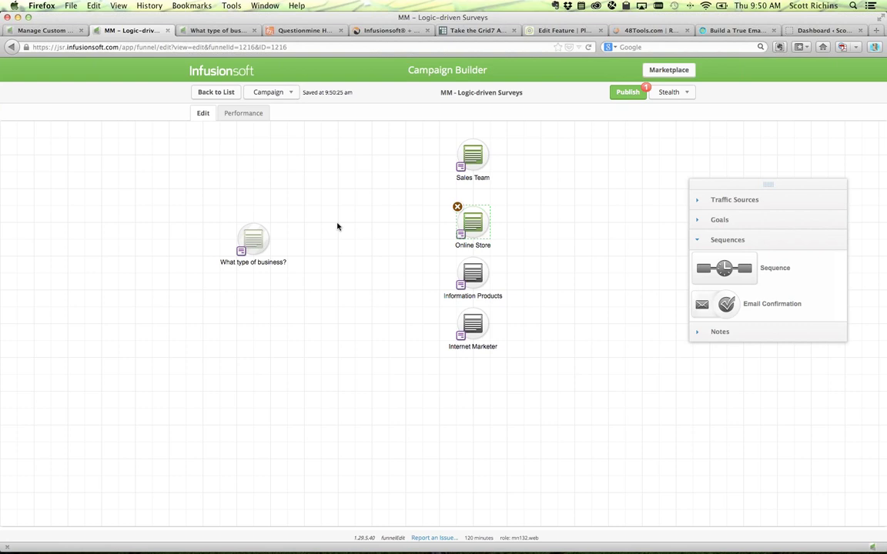
double_click(254, 234)
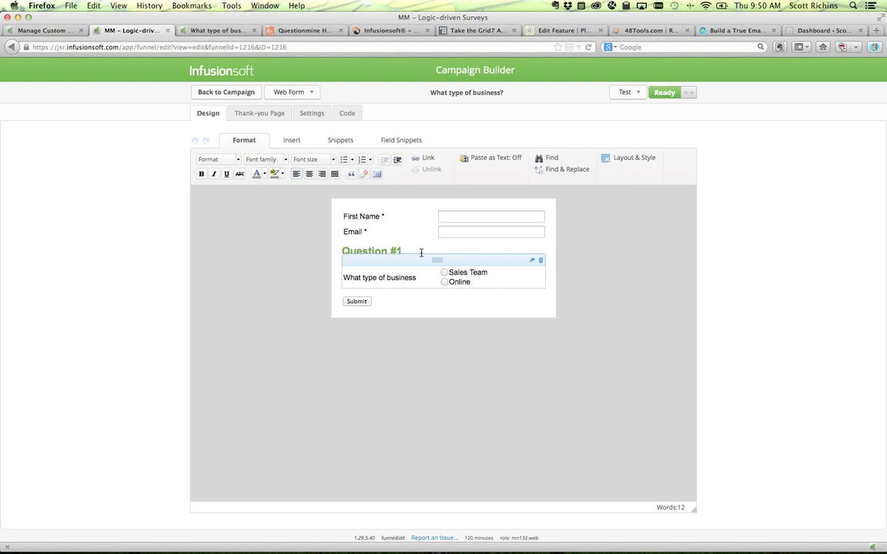
- Set the survey form's thank-you page to the PlusThis web address with contact info passed
left_click(268, 114)
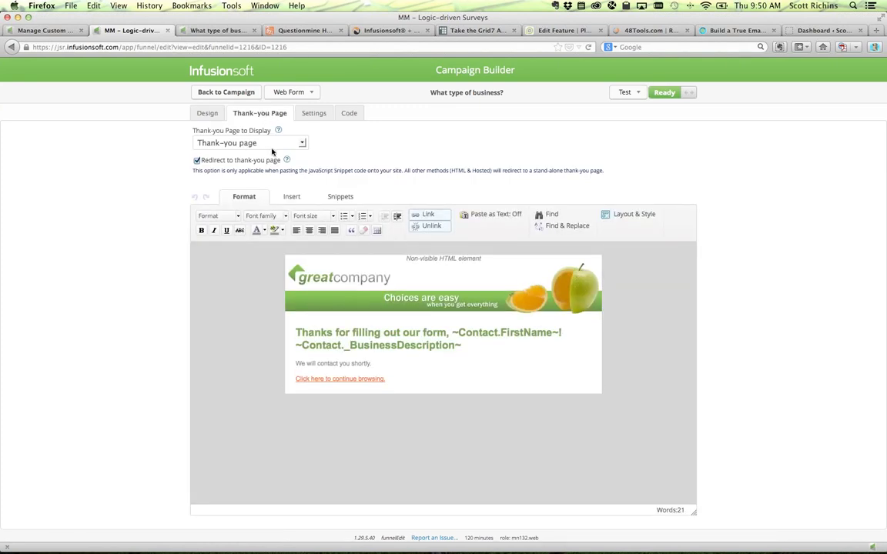
left_click(401, 260)
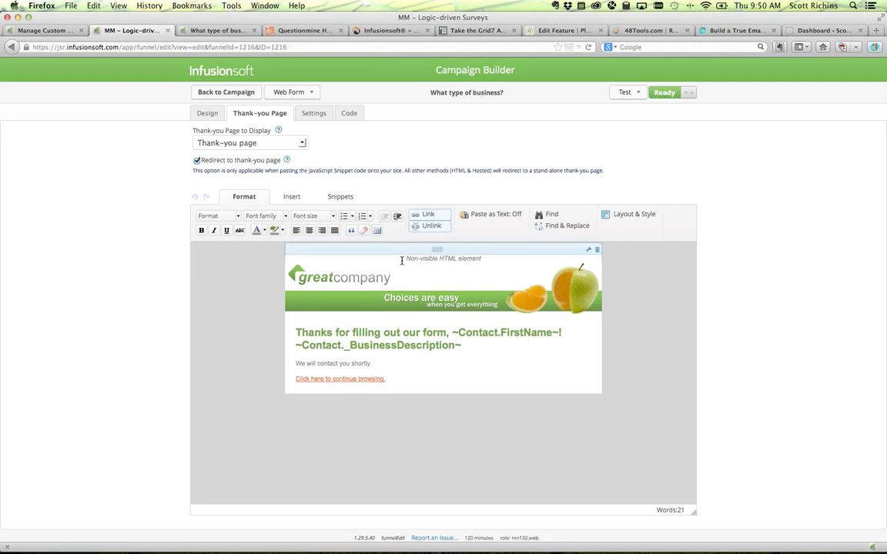
left_click(223, 143)
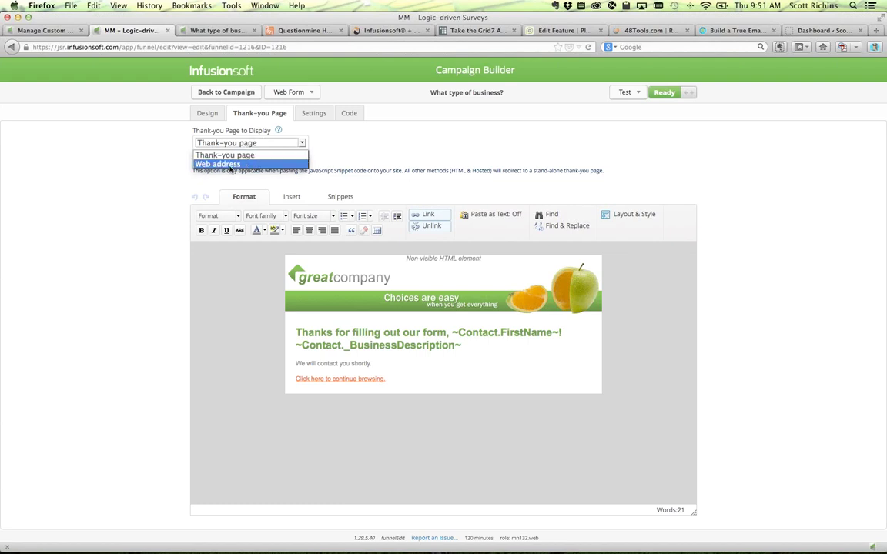
left_click(229, 165)
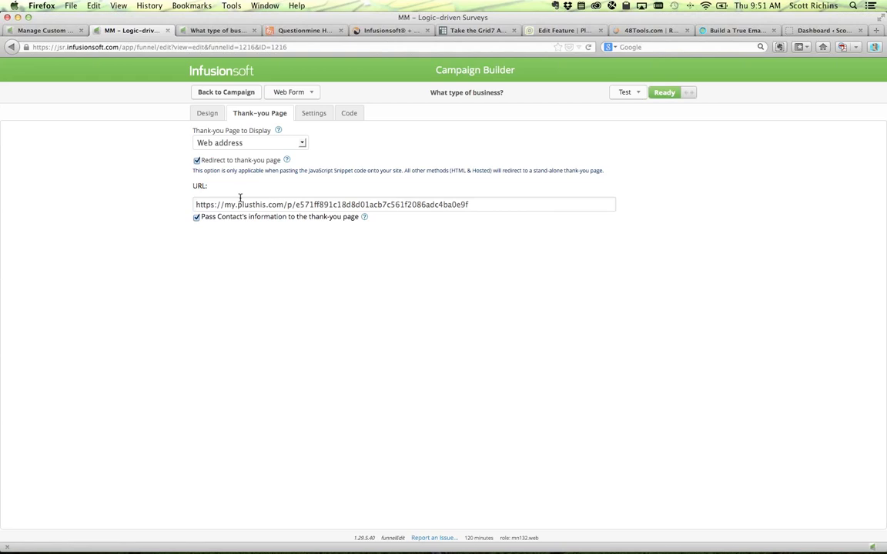
left_click(209, 97)
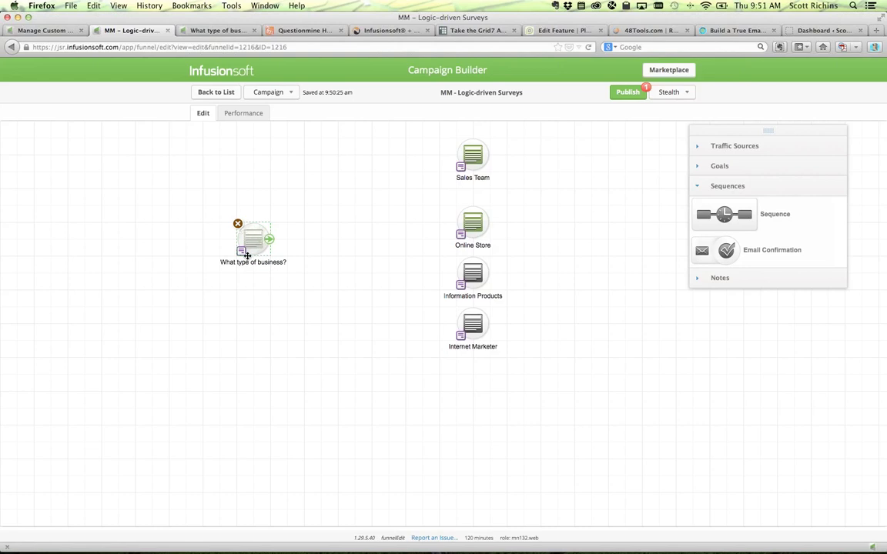
- Connect the survey form to Sales Team and open the Sales Team form's Thank-you Page settings
left_click_drag(266, 244, 358, 262)
mouse_move(477, 164)
double_click(477, 164)
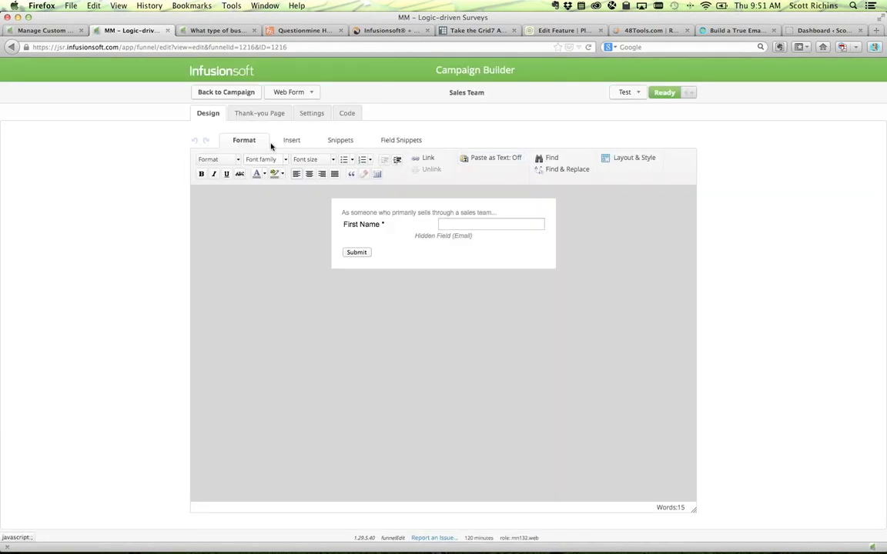
left_click(253, 115)
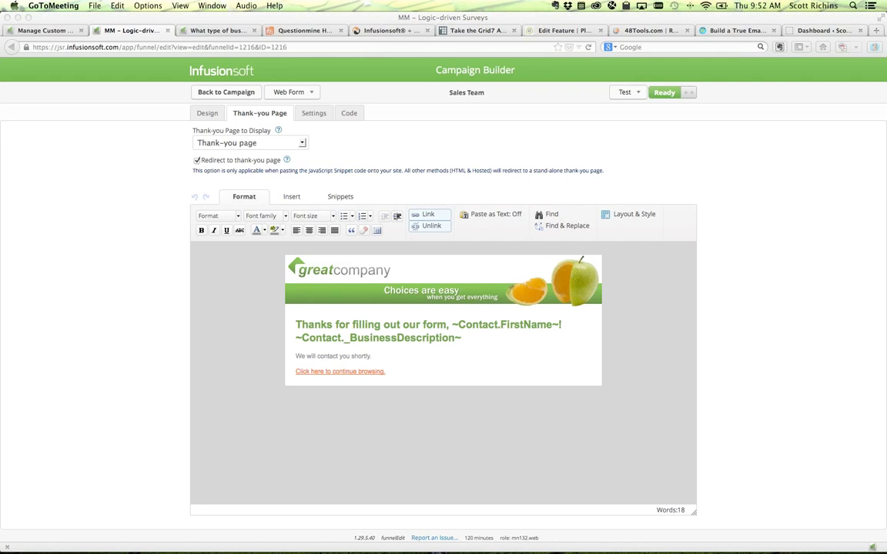
left_click(361, 317)
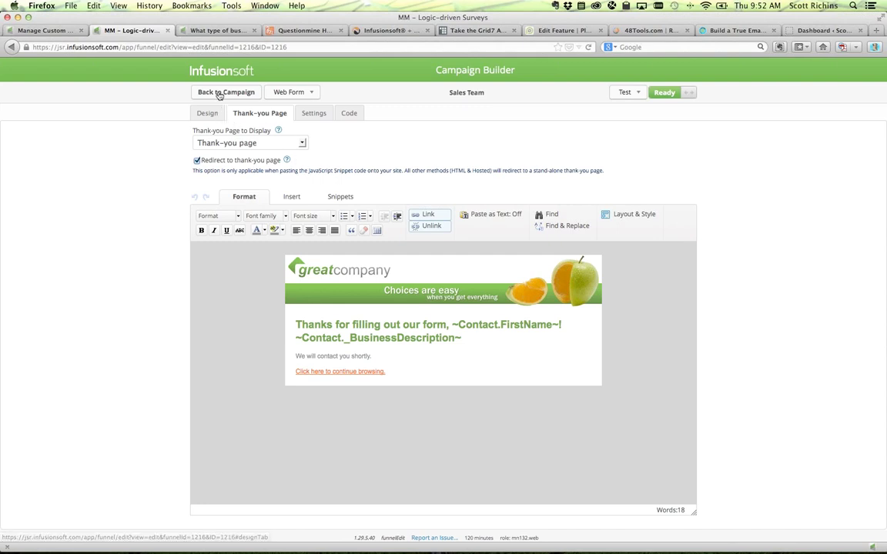
left_click(229, 142)
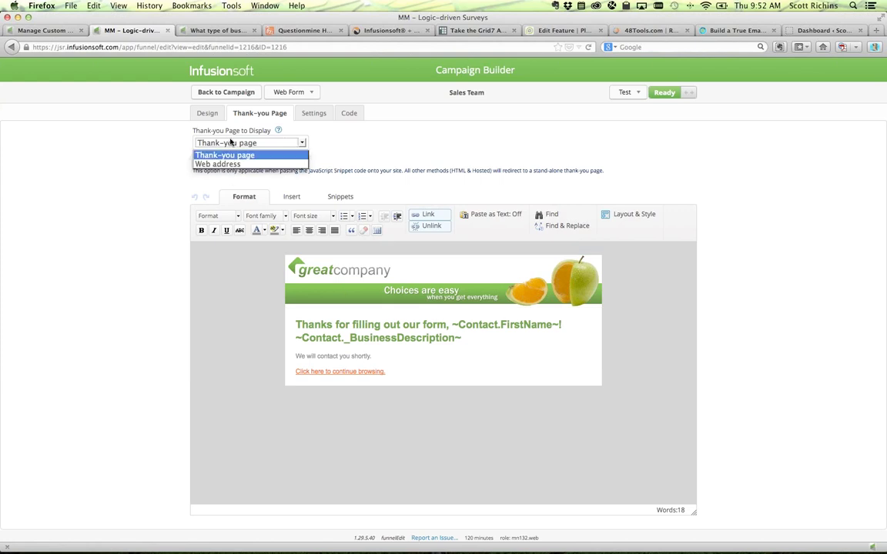
left_click(227, 154)
left_click_drag(358, 327, 358, 311)
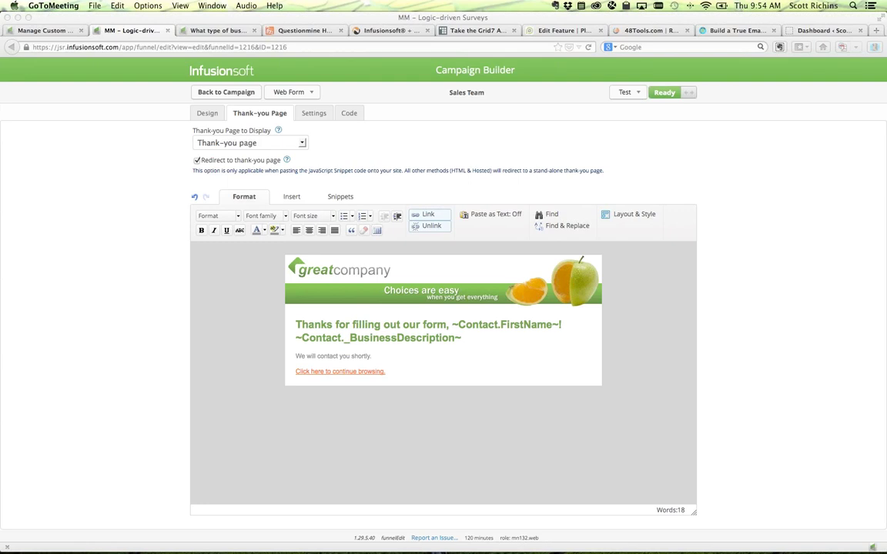
left_click(87, 223)
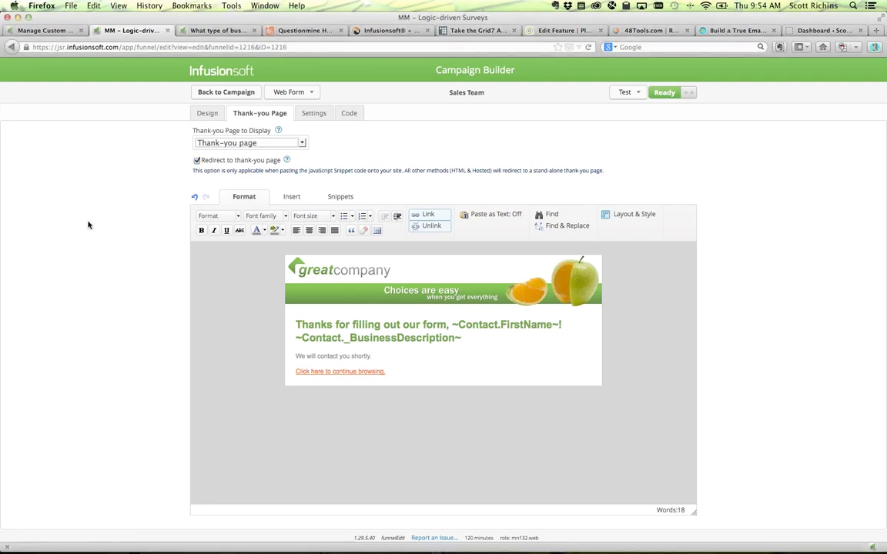
key("super+t")
type("mastermindwebinars.uservoice.com")
key("Return")
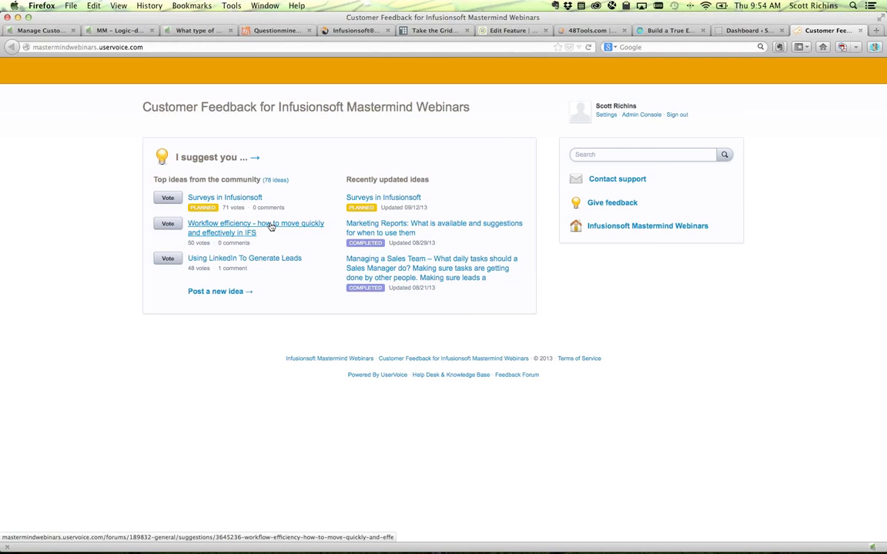
- Open the 'Workflow efficiency' idea, start a comment, and select the title words
left_click(271, 225)
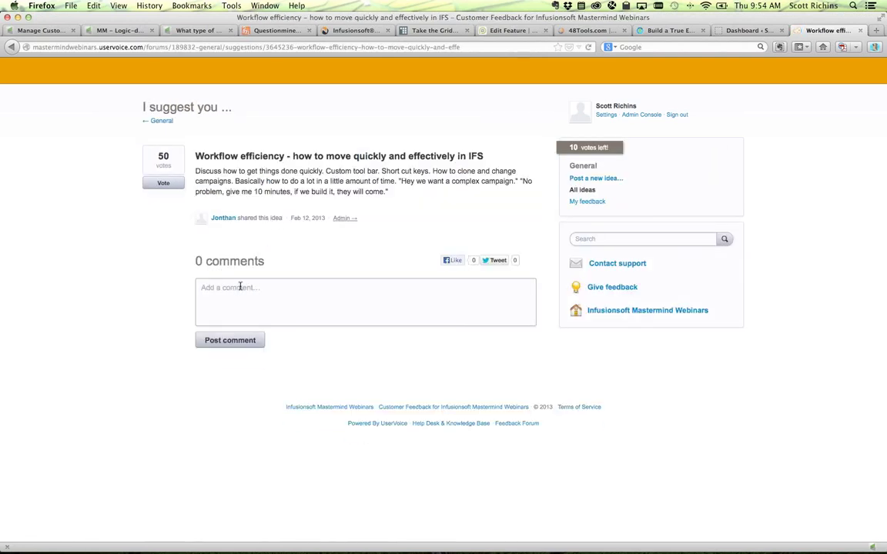
left_click(240, 286)
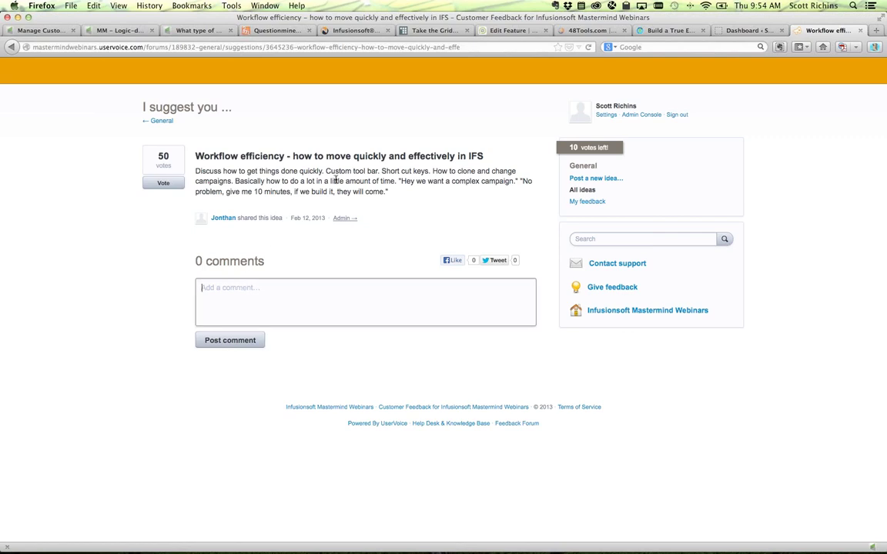
left_click_drag(204, 156, 287, 156)
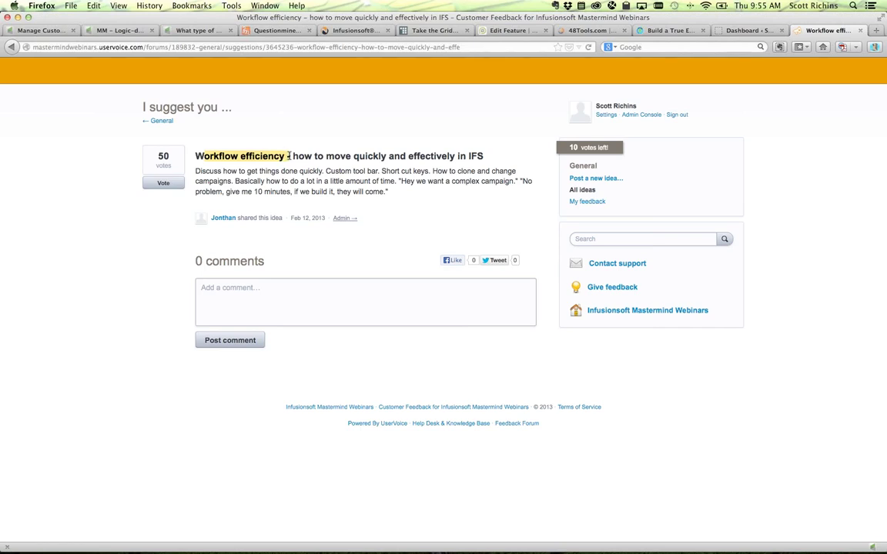
left_click(289, 156)
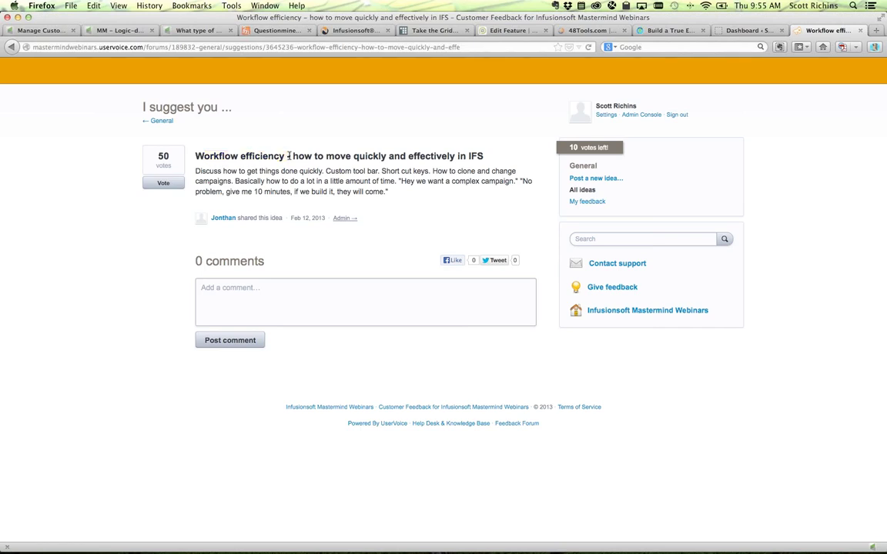